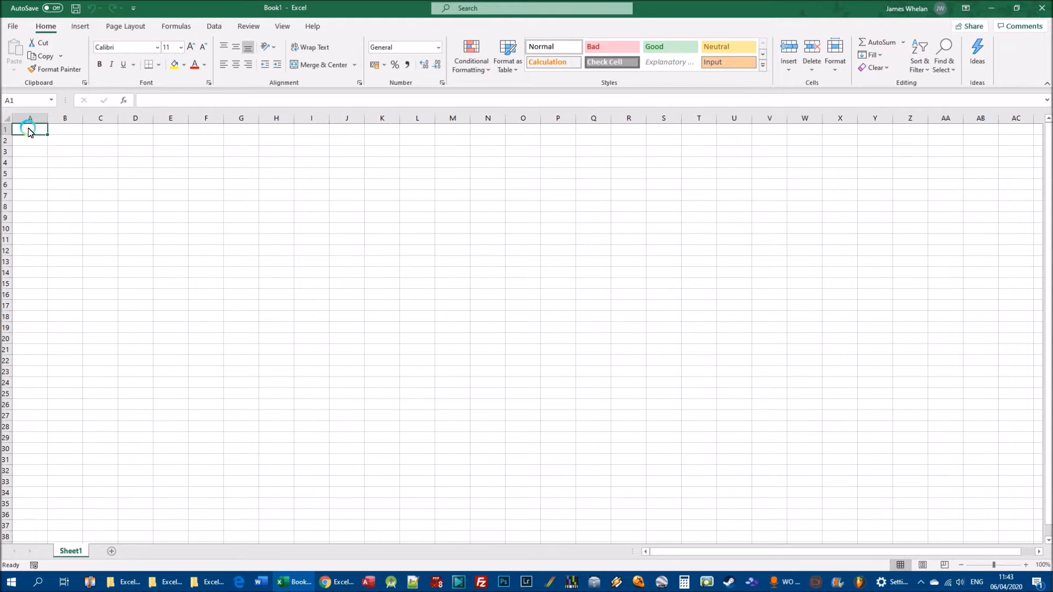
# Enter 50 in cell A1.
pyautogui.keyDown('ctrl'); pyautogui.scroll(7, 66, 146); pyautogui.keyUp('ctrl')
pyautogui.scroll(3, 66, 148)
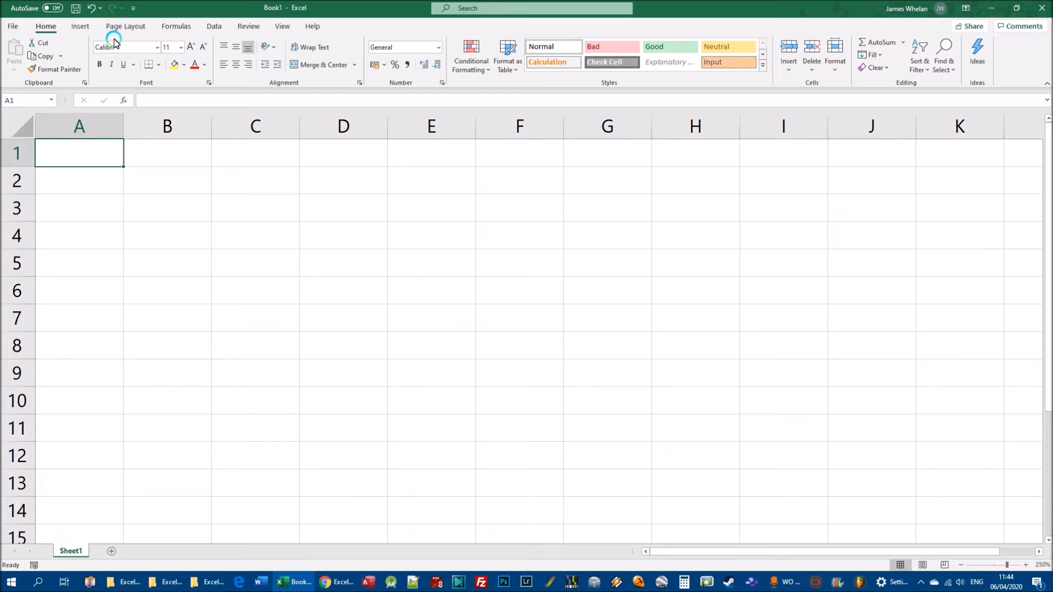
pyautogui.write('50')
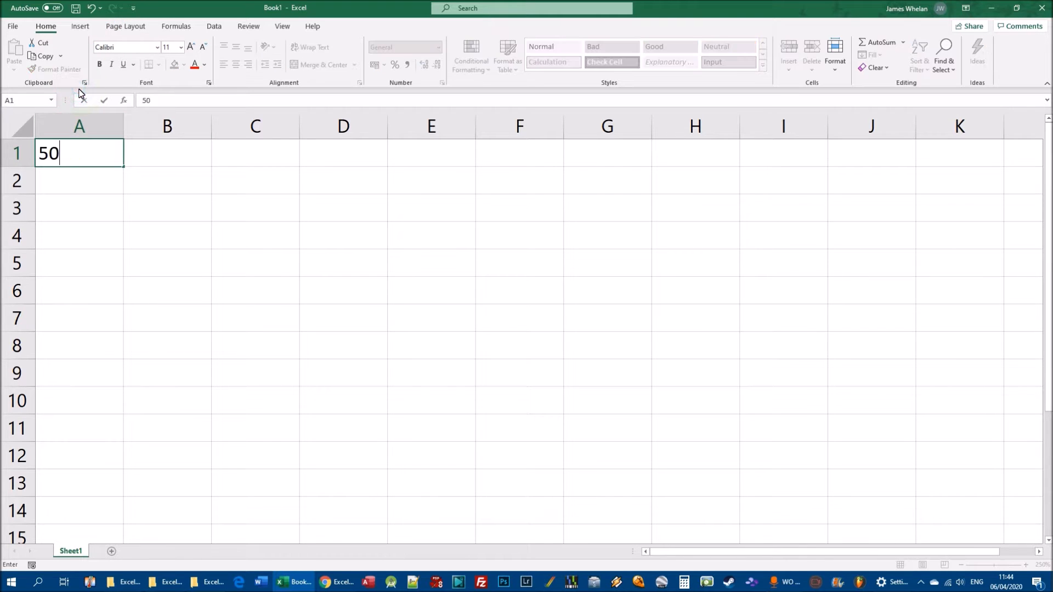
pyautogui.press('Return')
pyautogui.press('Up')
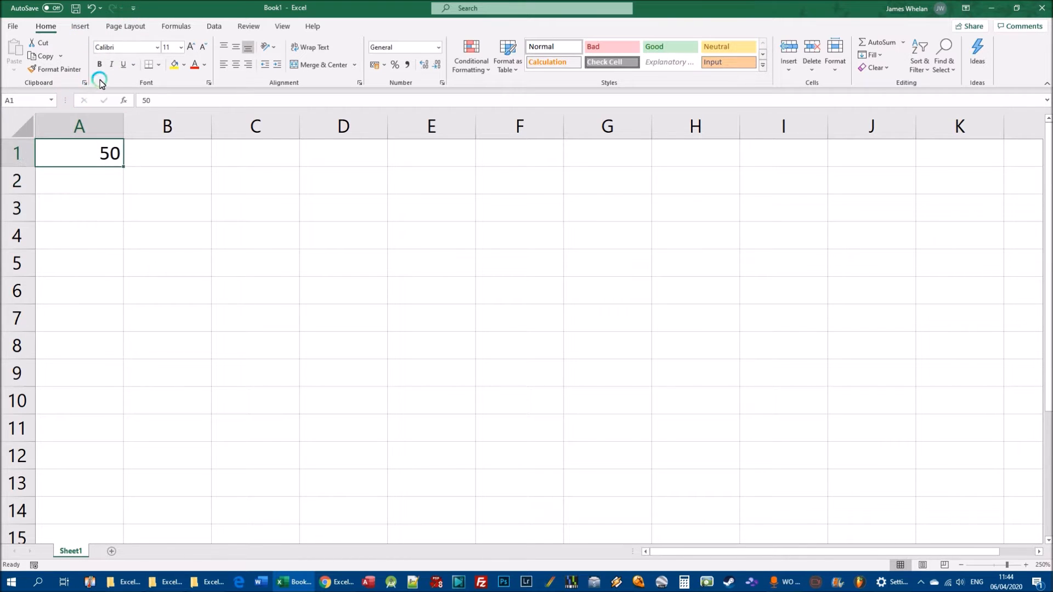
# Format cell A1 as bold, italic and underlined, with red text on a dark grey fill.
pyautogui.click(99, 64)
pyautogui.click(111, 65)
pyautogui.click(124, 64)
pyautogui.click(193, 67)
pyautogui.click(184, 65)
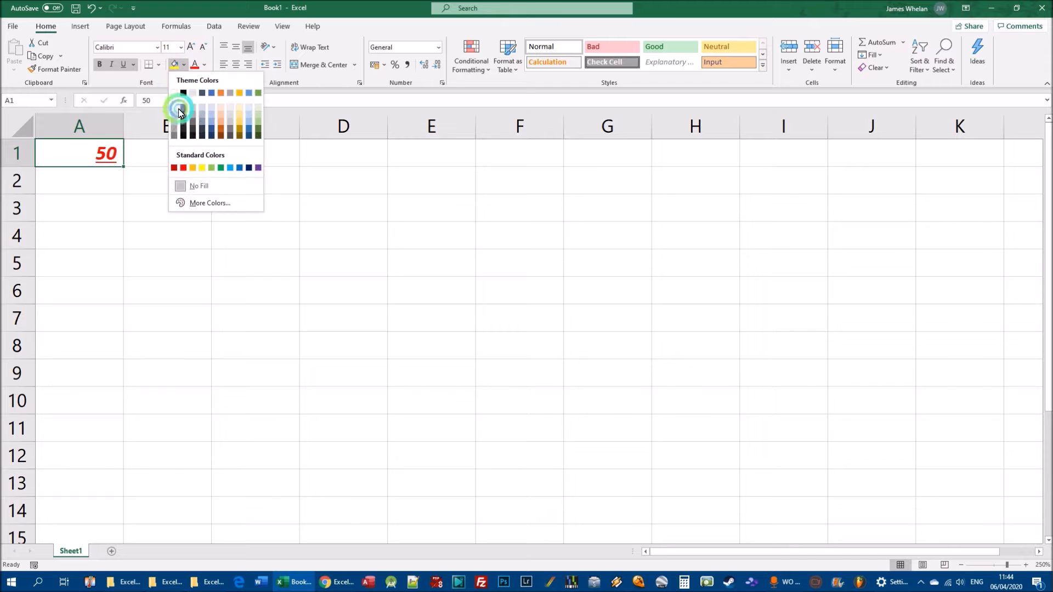
pyautogui.click(180, 113)
# Set the font of cell A1 to Algerian at size 24.
pyautogui.click(158, 48)
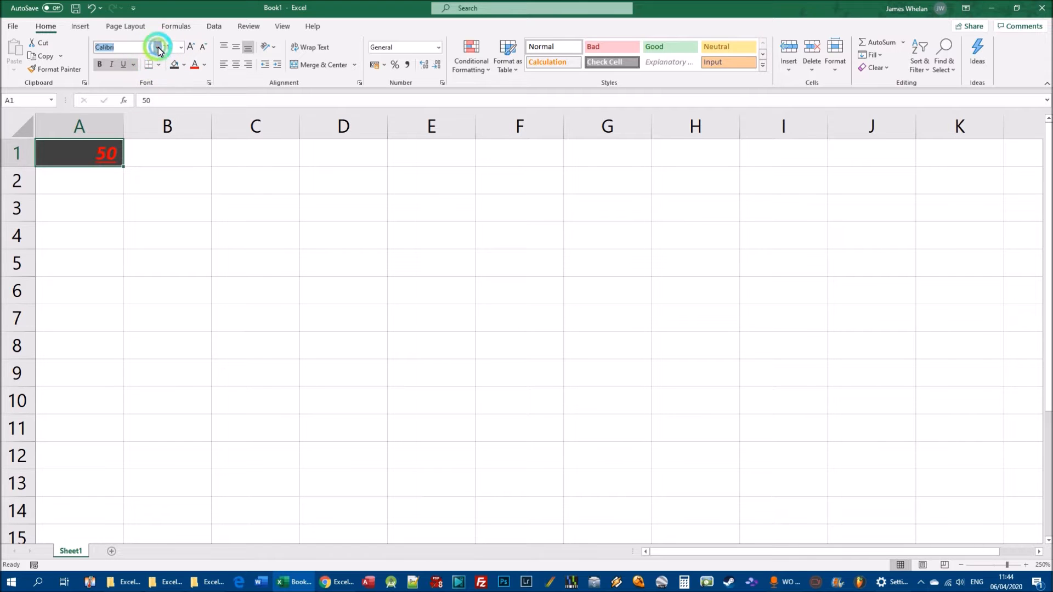
pyautogui.click(148, 193)
pyautogui.click(182, 49)
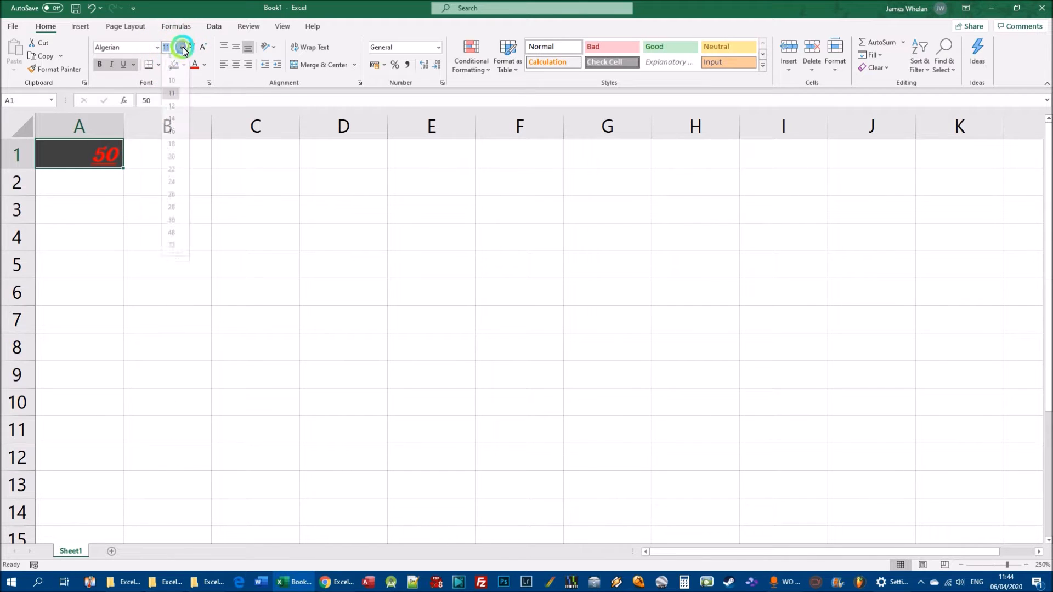
pyautogui.click(171, 189)
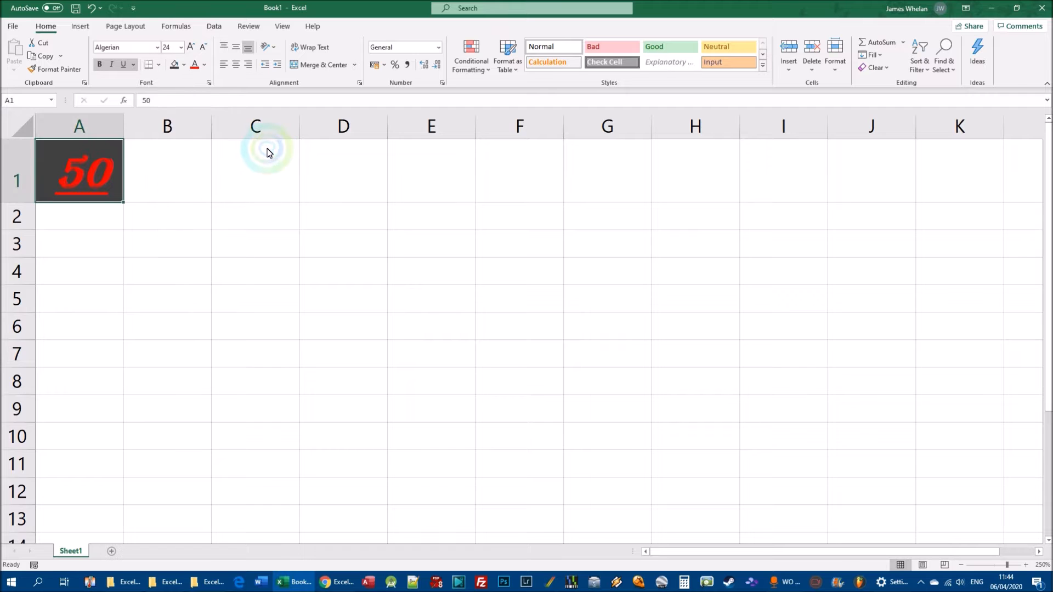
# Apply Thick Outside Borders to cell A1.
pyautogui.click(158, 65)
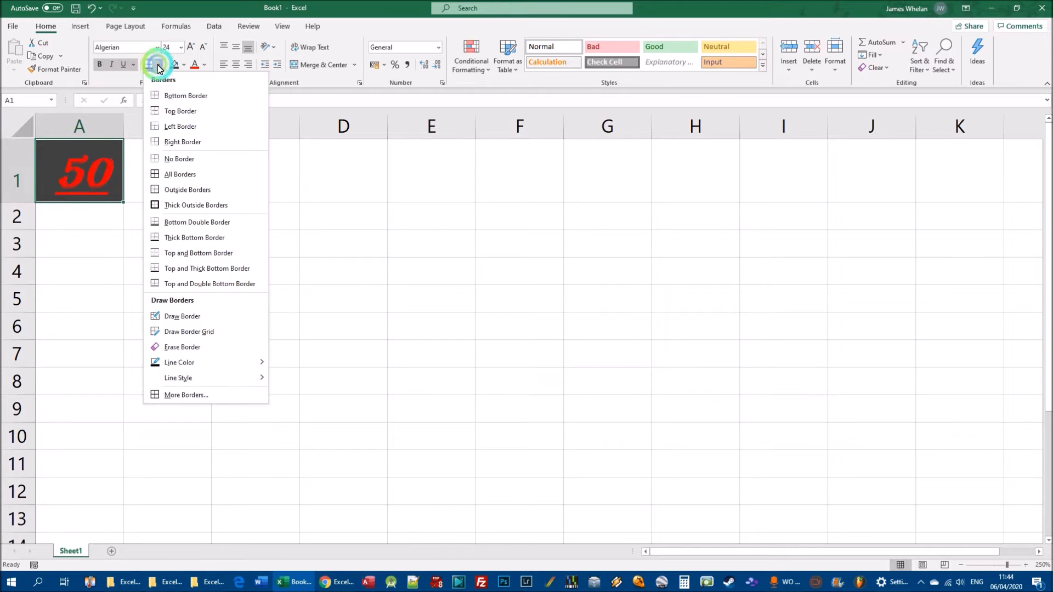
pyautogui.click(164, 204)
pyautogui.click(176, 209)
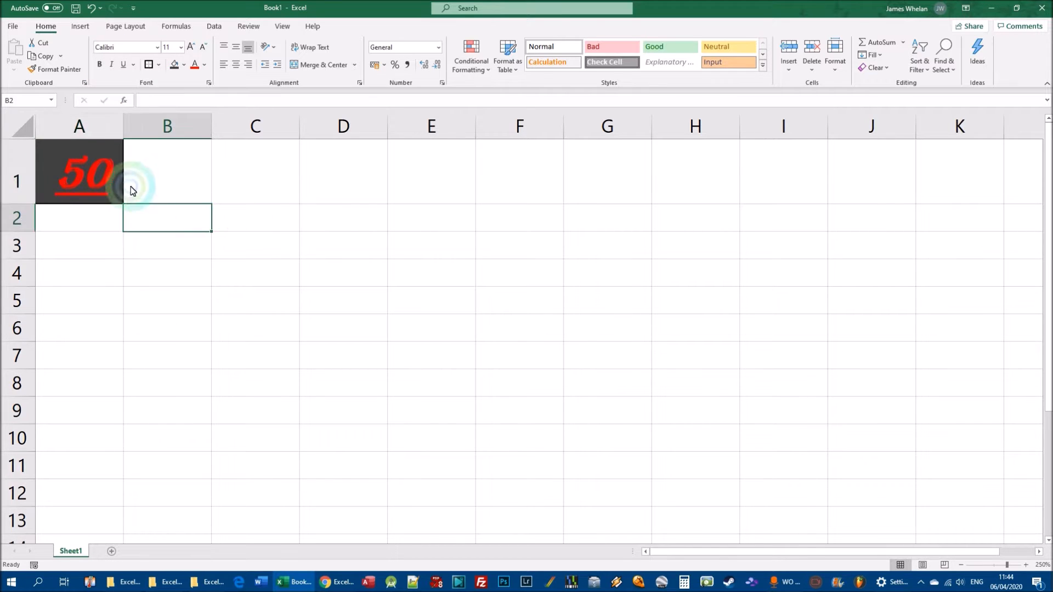
# Change the fill of cell A1 to a lighter, medium grey.
pyautogui.click(70, 172)
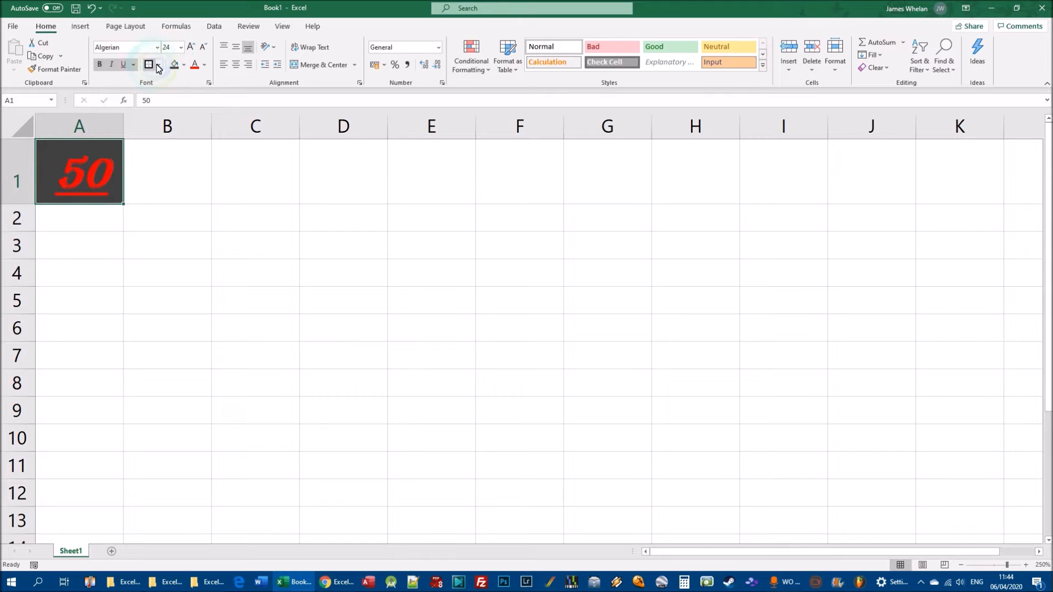
pyautogui.click(184, 65)
pyautogui.click(192, 115)
pyautogui.moveTo(301, 223); pyautogui.dragTo(257, 219)
# Clear all contents and formatting from cell A1.
pyautogui.click(83, 179)
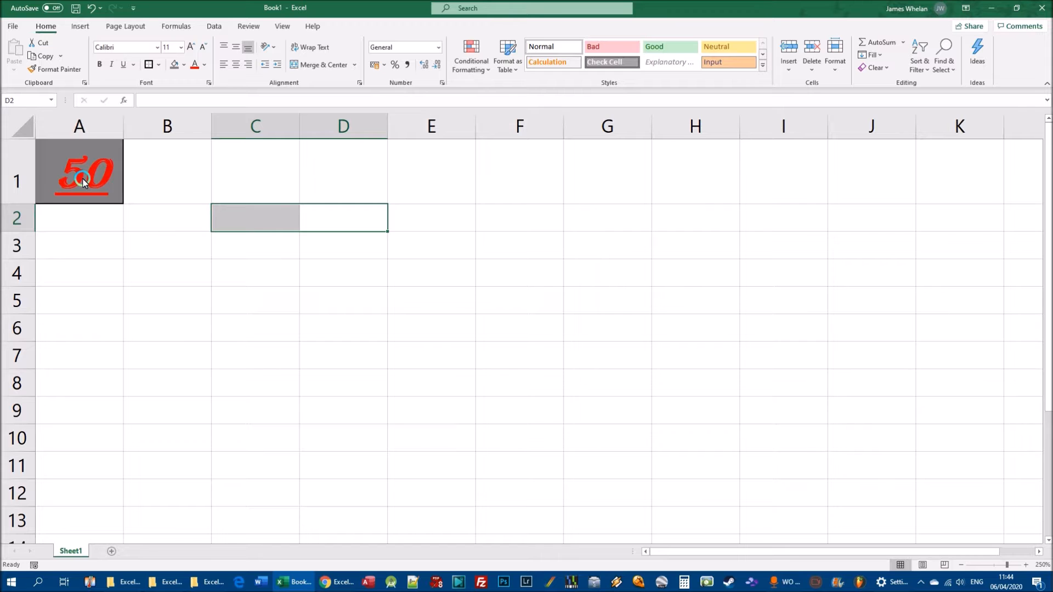
pyautogui.click(96, 171)
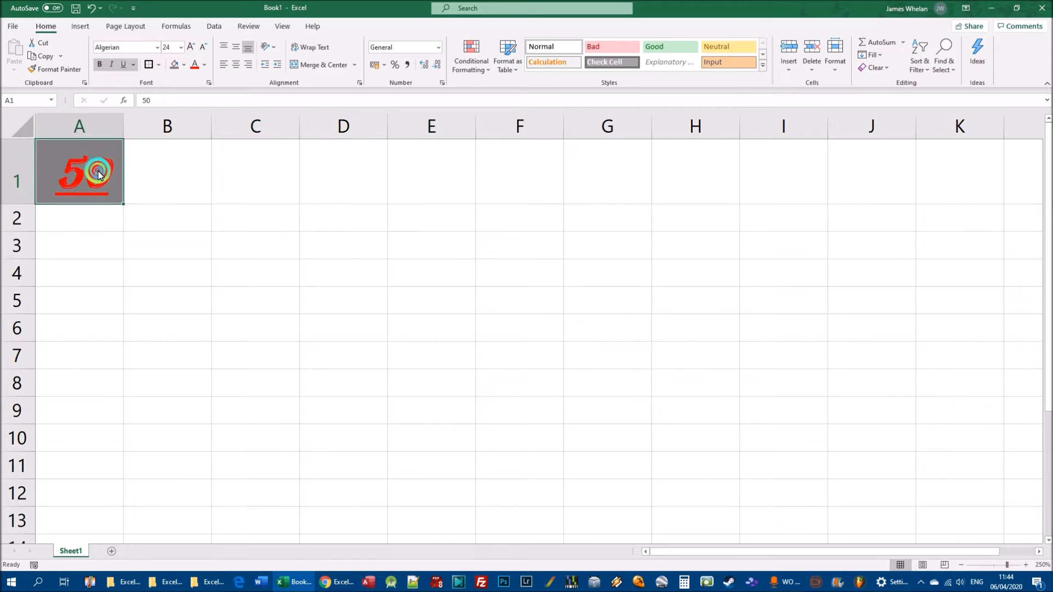
pyautogui.click(874, 68)
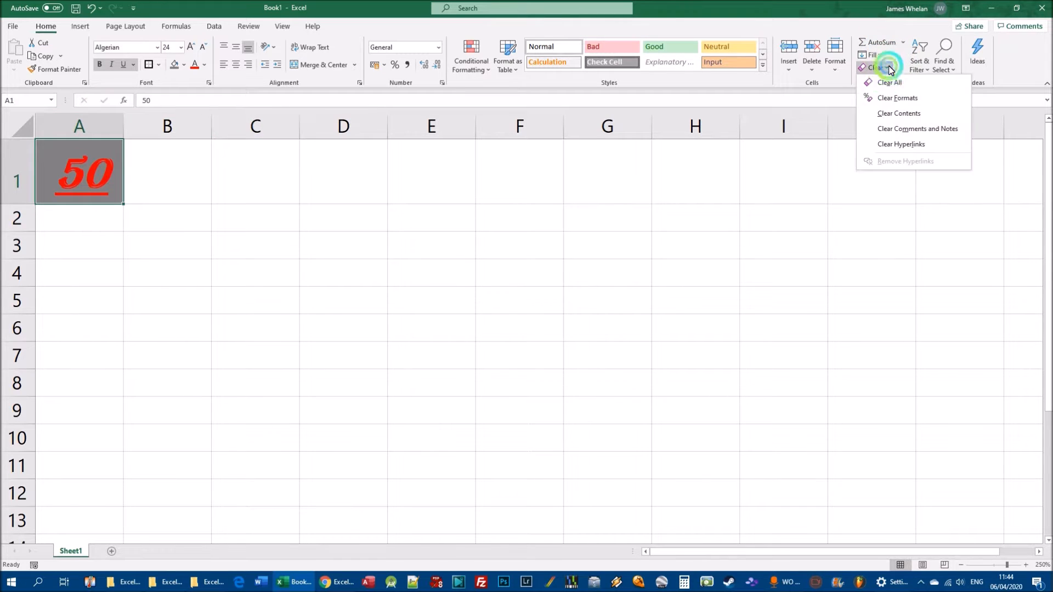
pyautogui.click(888, 94)
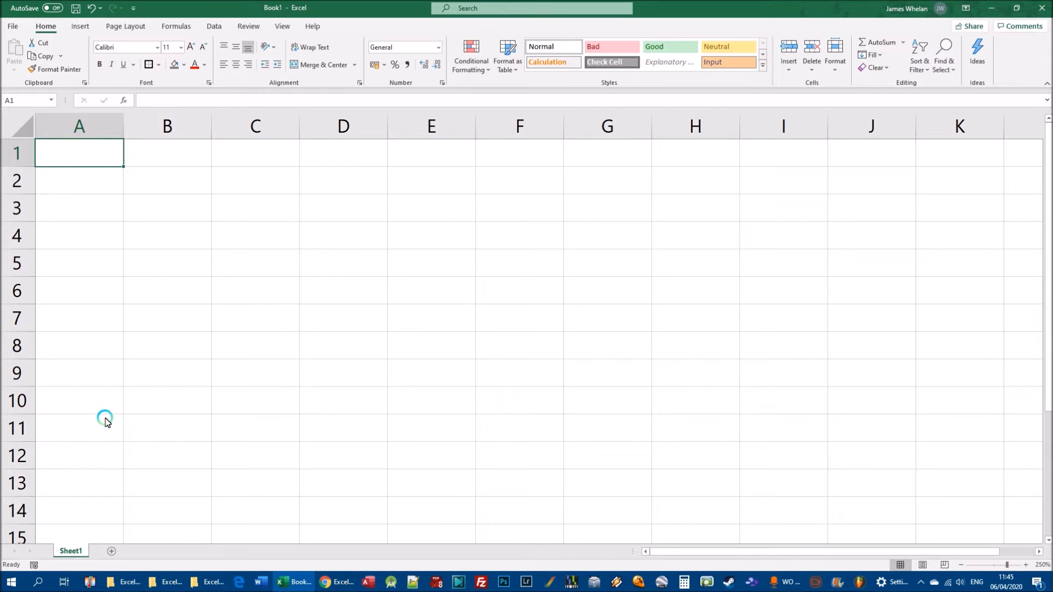
# Add a second worksheet to the workbook and delete it again.
pyautogui.click(110, 550)
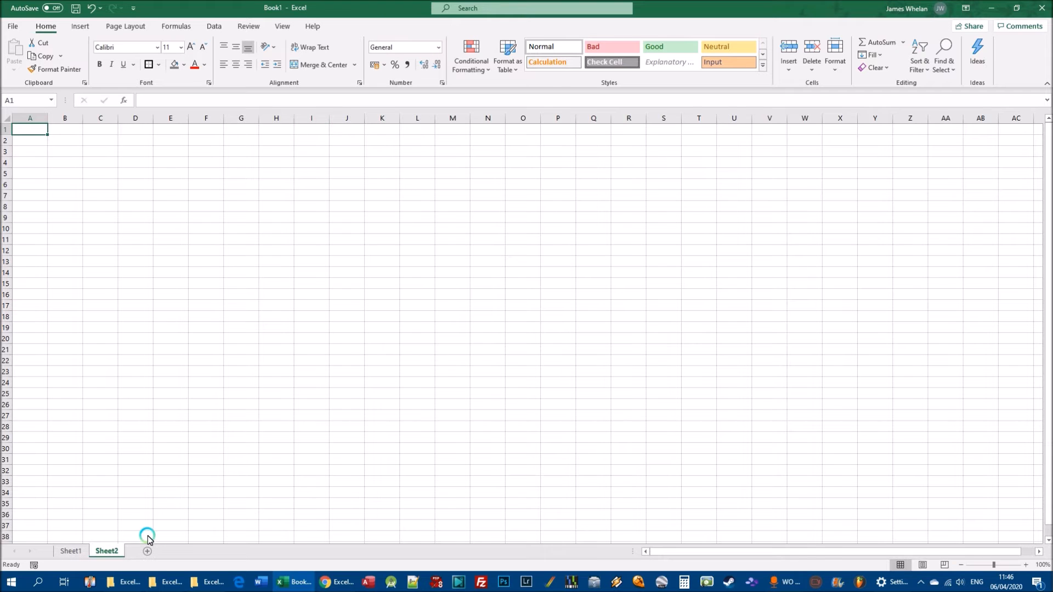
pyautogui.rightClick(120, 556)
pyautogui.click(169, 418)
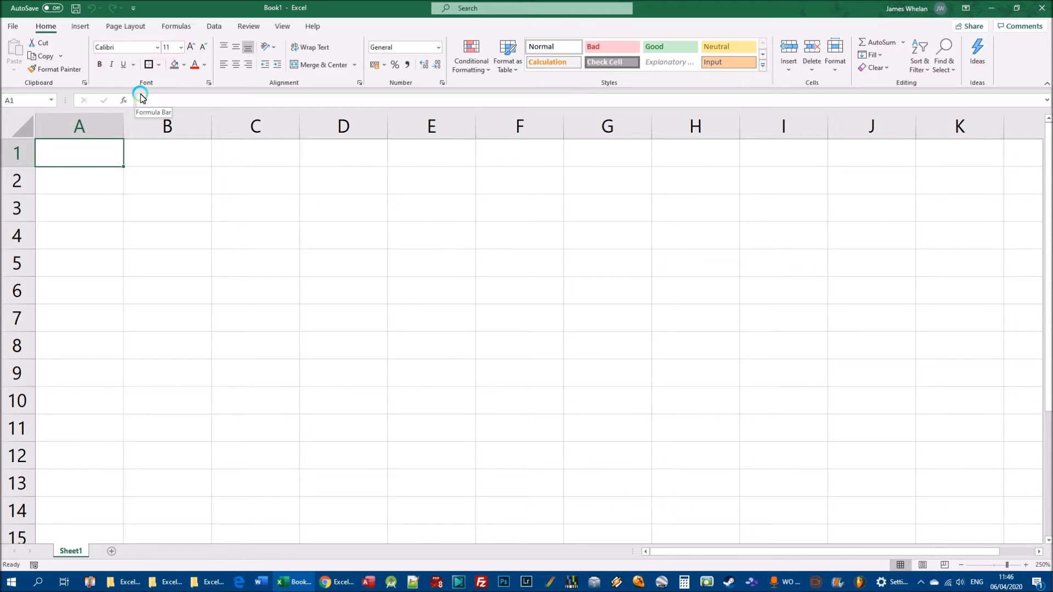
# Enter 100 in cell A1 and apply the Number format to it.
pyautogui.write('100')
pyautogui.press('Return')
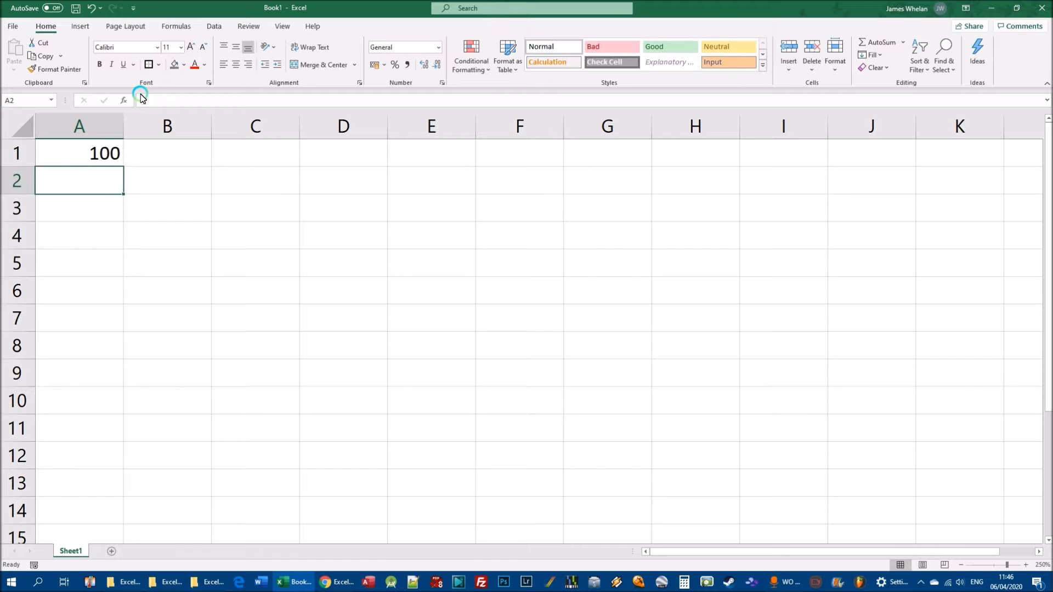
pyautogui.press('Up')
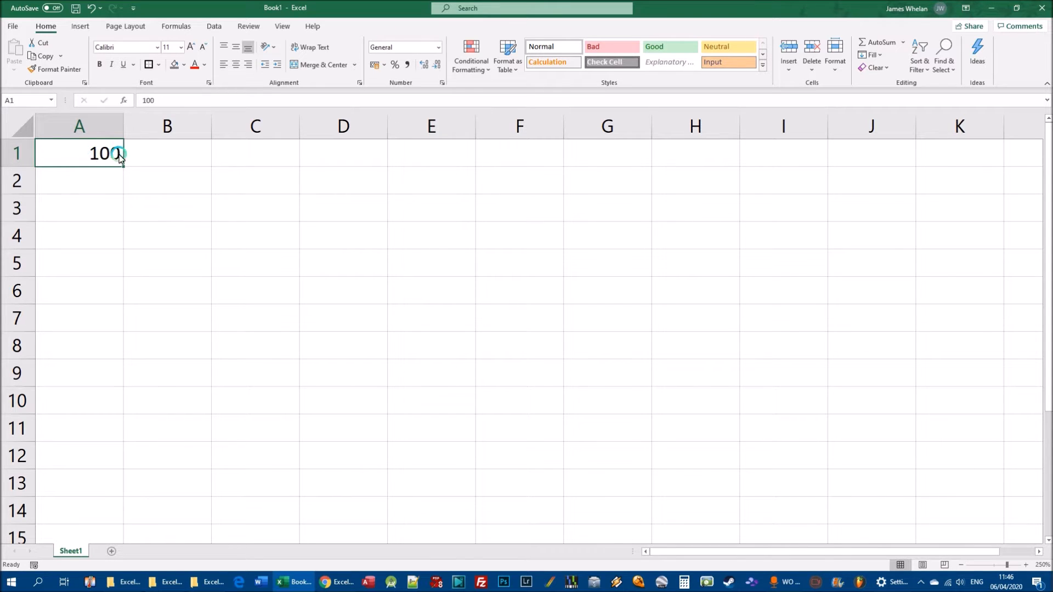
pyautogui.click(438, 49)
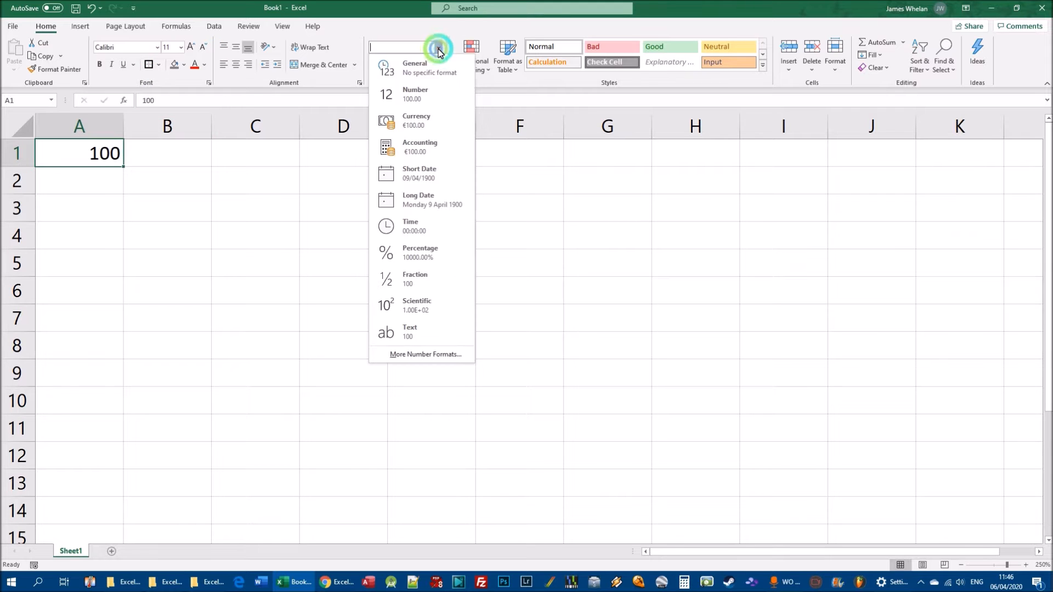
pyautogui.click(420, 101)
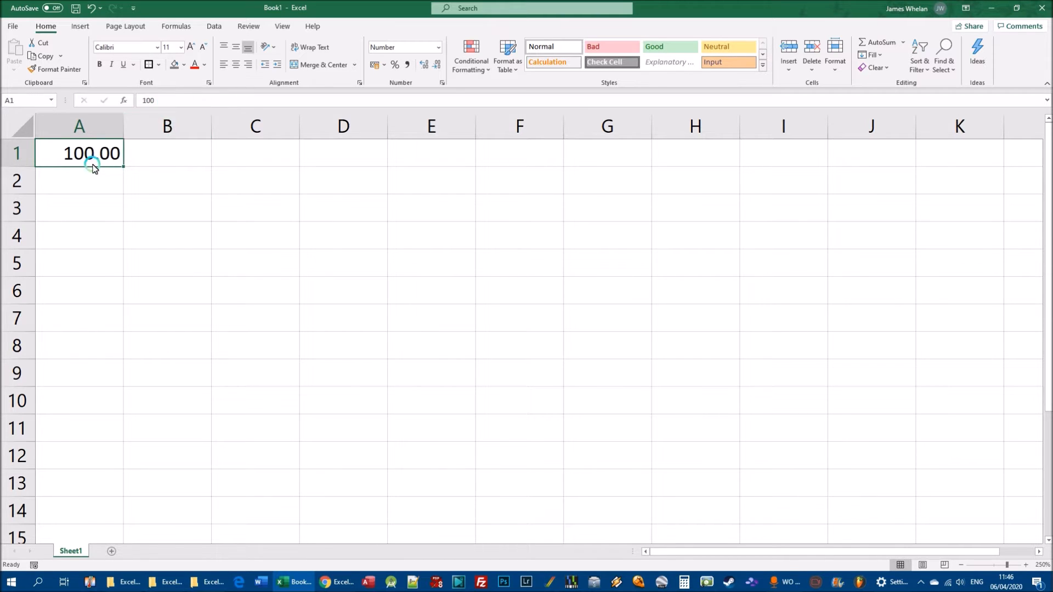
# Compare the formatted number displayed in cell A1 with the value stored in the cell.
pyautogui.click(77, 154)
pyautogui.click(103, 153)
pyautogui.moveTo(154, 100); pyautogui.dragTo(125, 104)
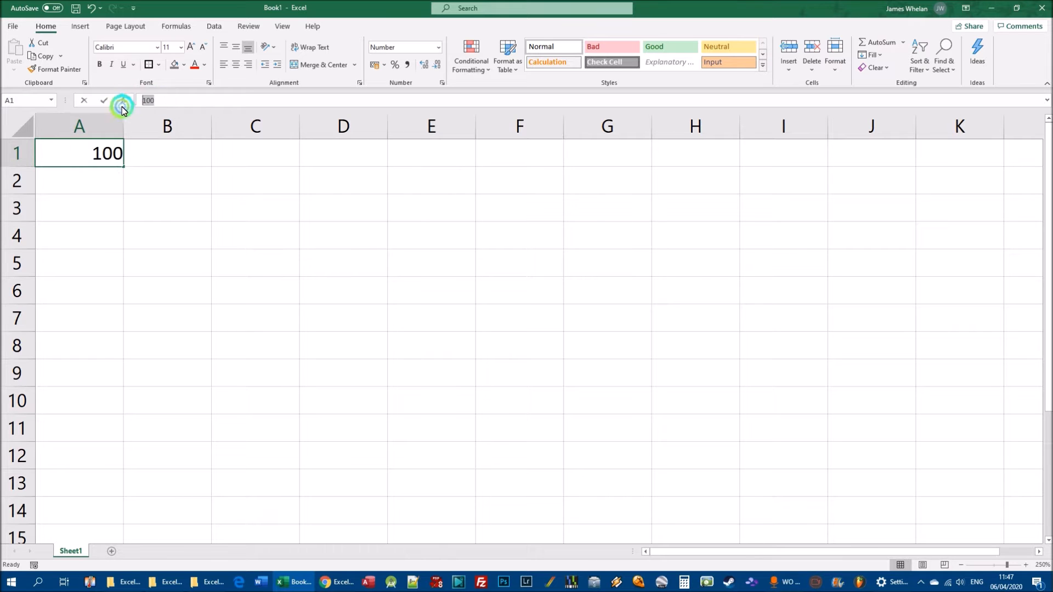
pyautogui.click(146, 202)
pyautogui.click(109, 158)
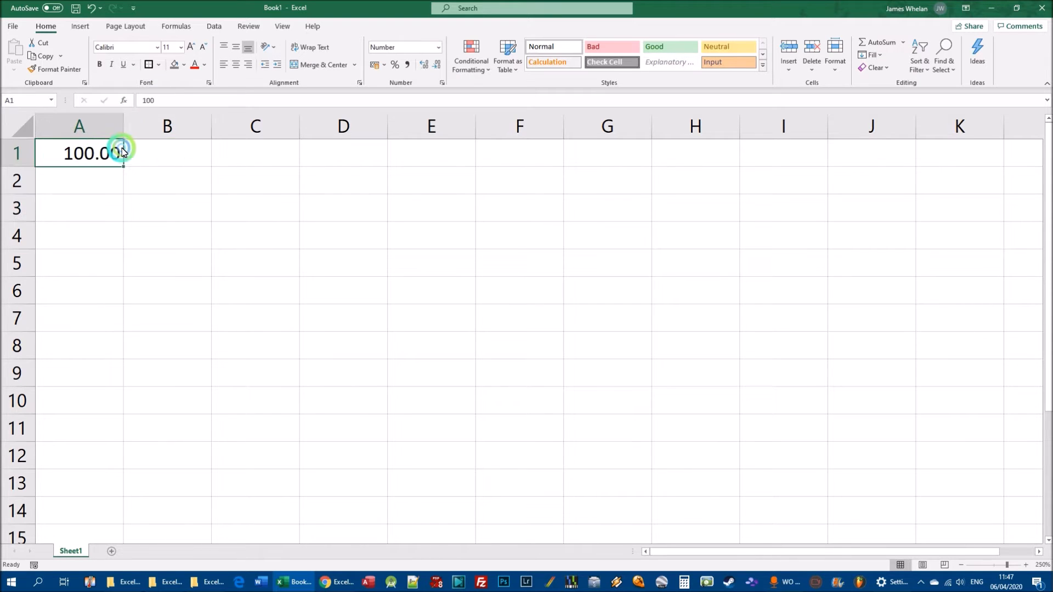
# Replace the value in cell A1 with 100.52 and inspect the cell's stored content.
pyautogui.write('100.52')
pyautogui.press('Return')
pyautogui.click(121, 151)
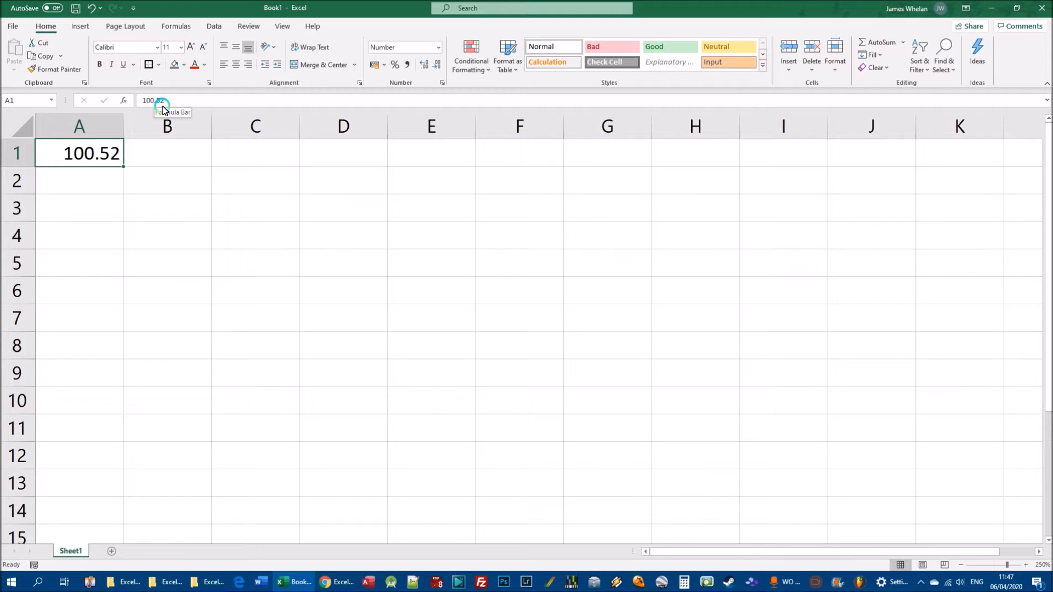
pyautogui.doubleClick(96, 153)
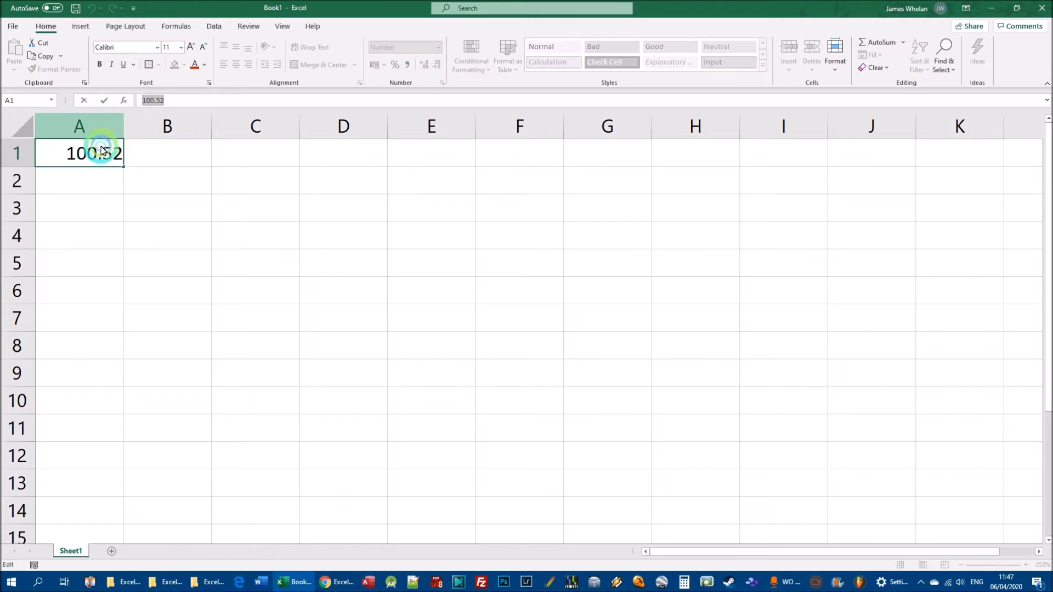
pyautogui.press('Return')
pyautogui.click(83, 151)
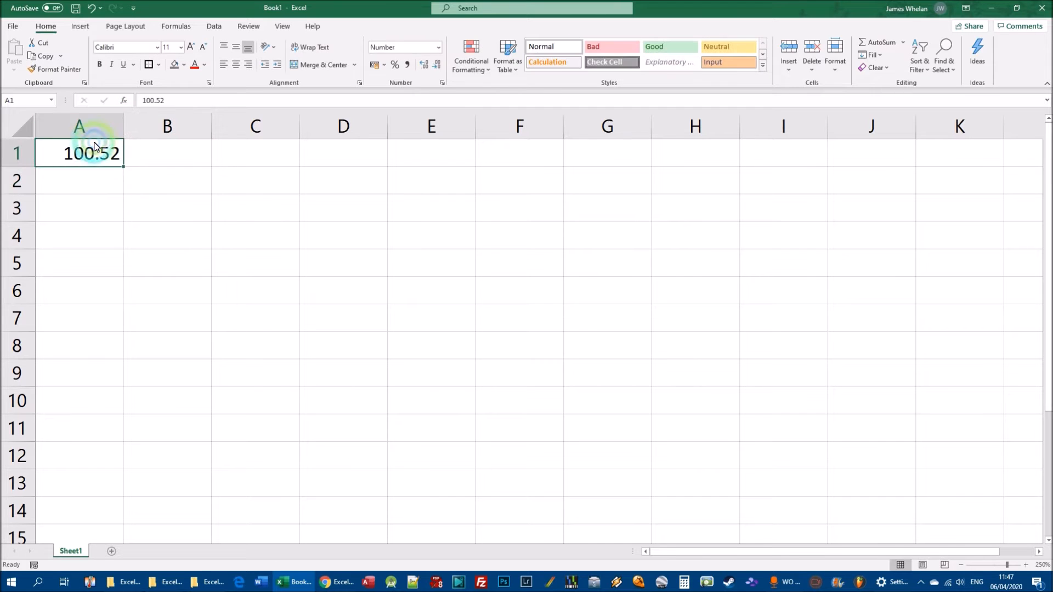
# Set the value of cell A1 back to 100.
pyautogui.write('100')
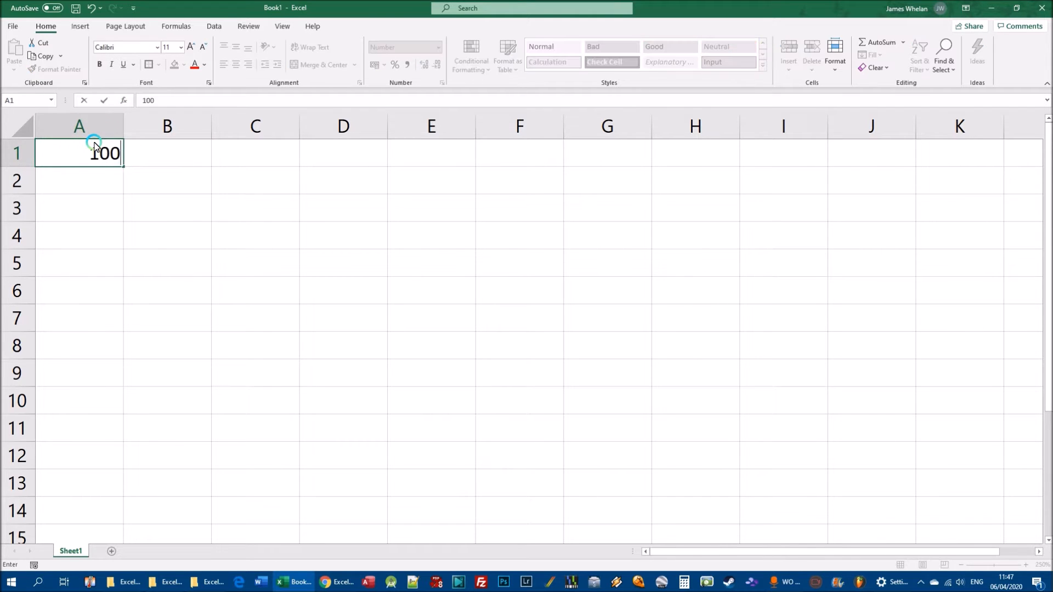
pyautogui.press('Return')
pyautogui.click(95, 148)
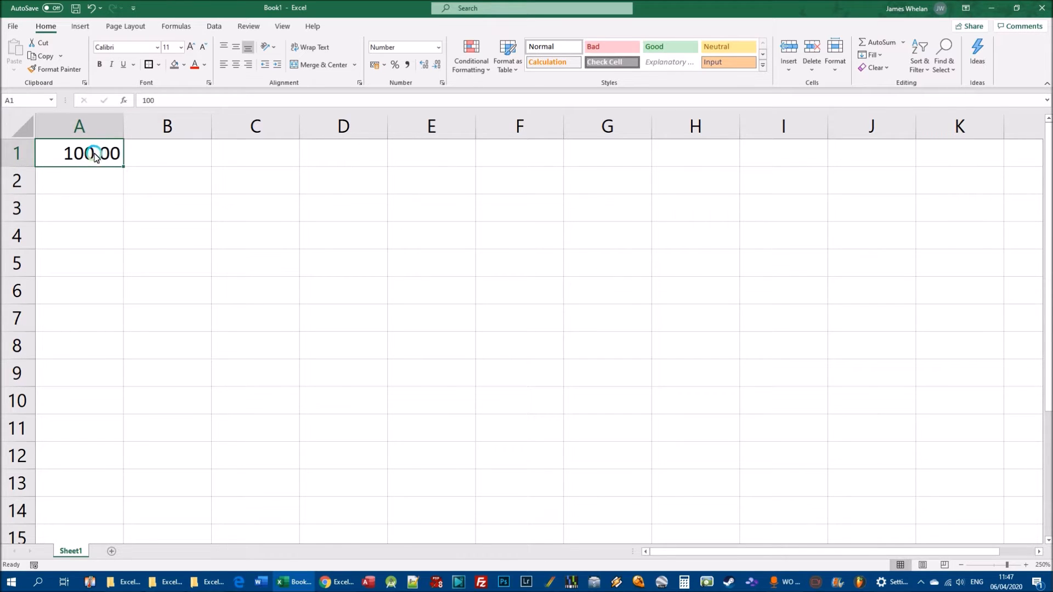
# Enter 52, 487, 238 and 477 in cells A2 to A5.
pyautogui.click(82, 171)
pyautogui.write('52')
pyautogui.press('Return')
pyautogui.write('487')
pyautogui.press('Return')
pyautogui.write('238')
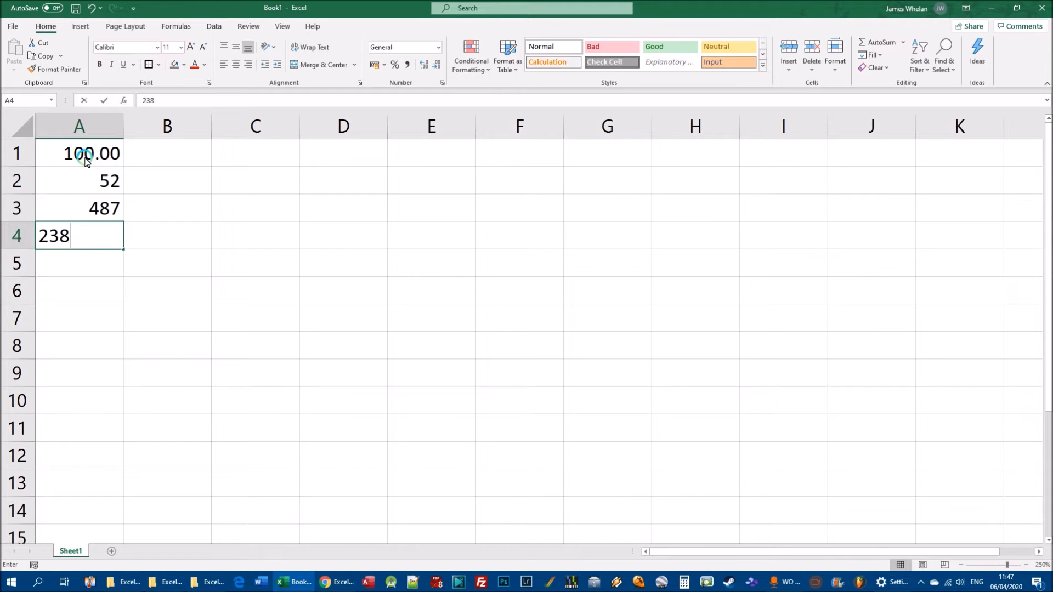
pyautogui.press('Return')
pyautogui.write('477')
pyautogui.press('Return')
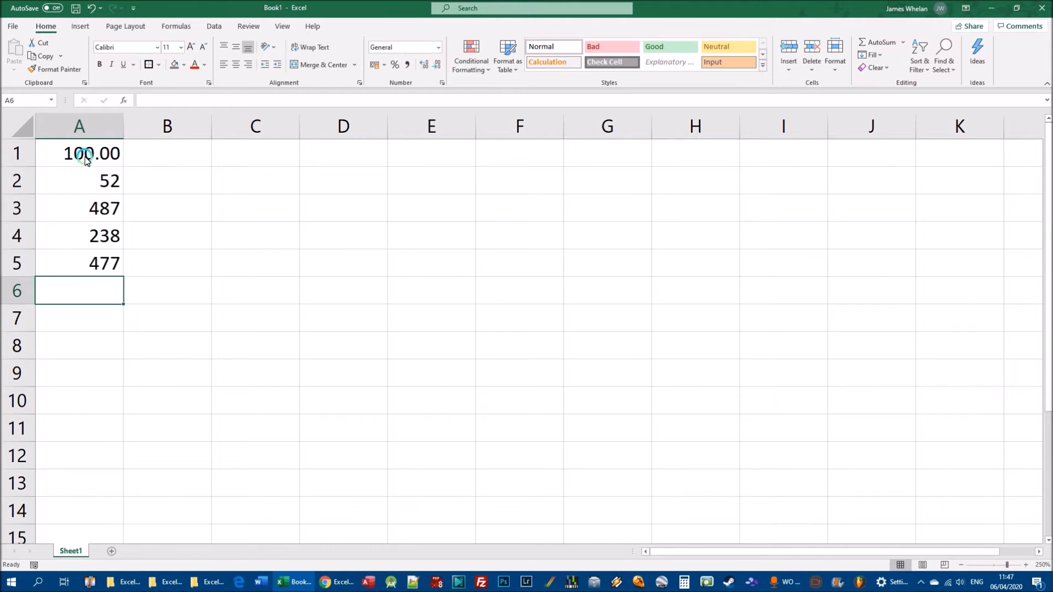
# Apply the Number format to cells A2 to A5.
pyautogui.moveTo(103, 181); pyautogui.dragTo(104, 263)
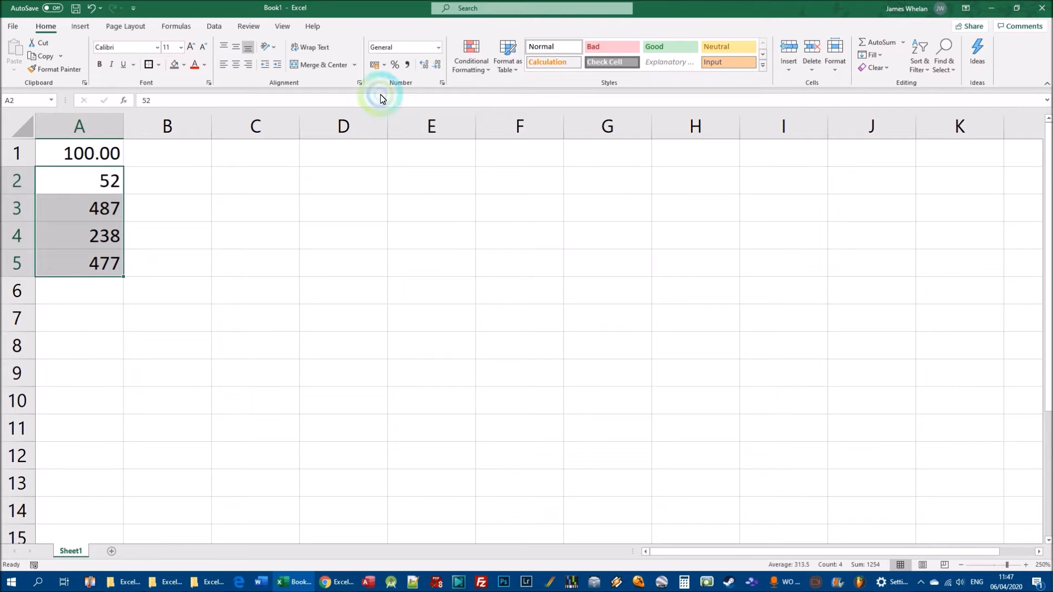
pyautogui.click(174, 189)
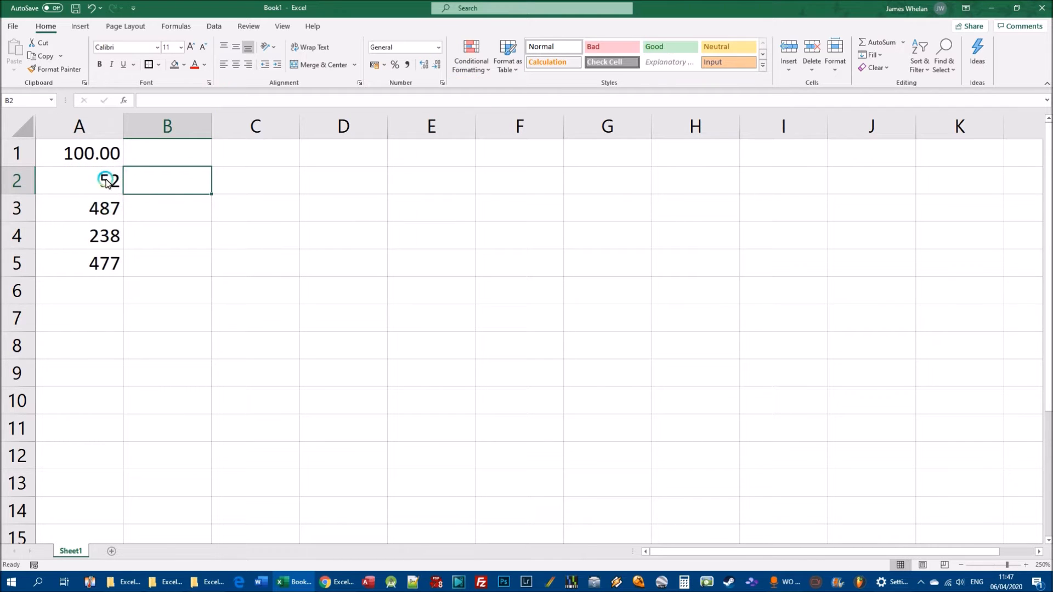
pyautogui.click(85, 181)
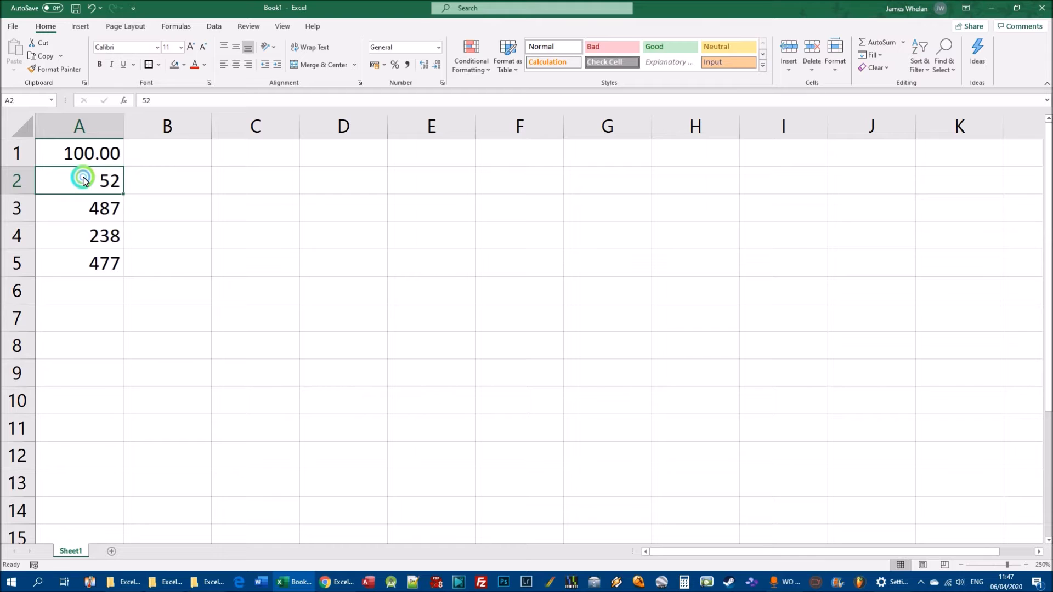
pyautogui.moveTo(83, 181); pyautogui.dragTo(84, 260)
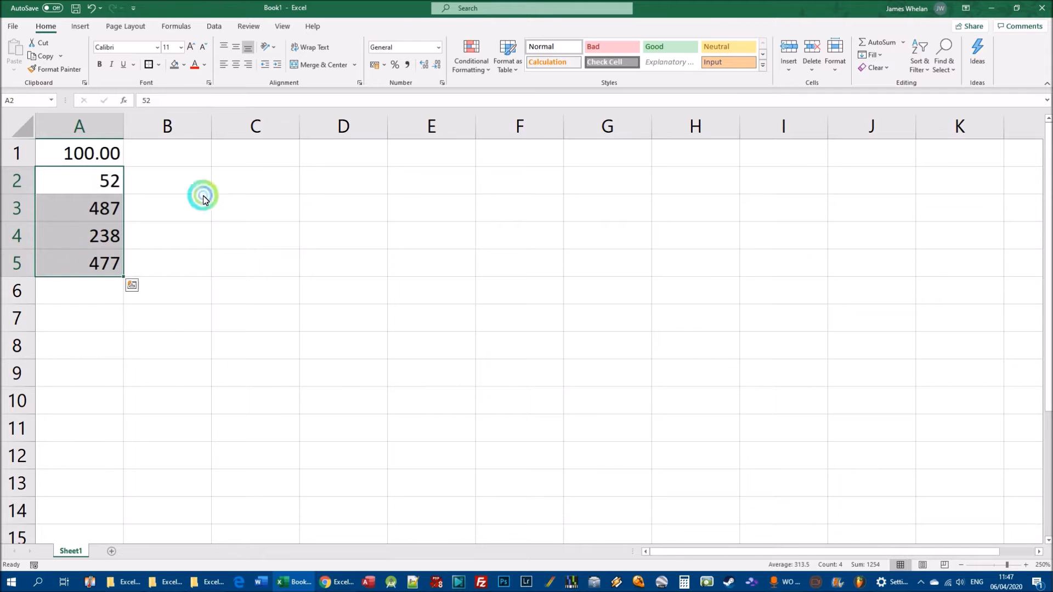
pyautogui.click(439, 49)
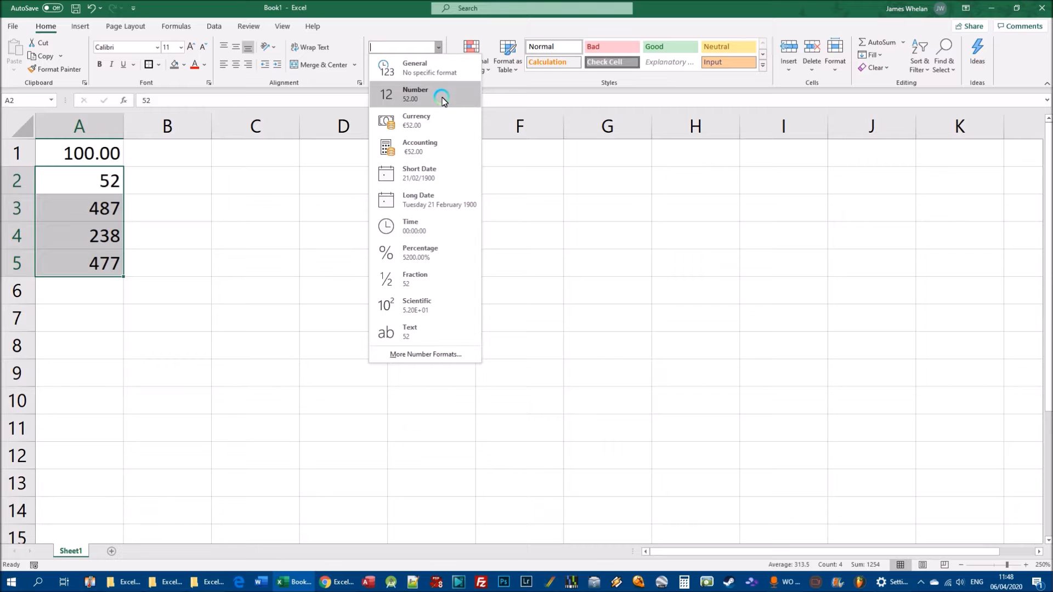
pyautogui.click(418, 94)
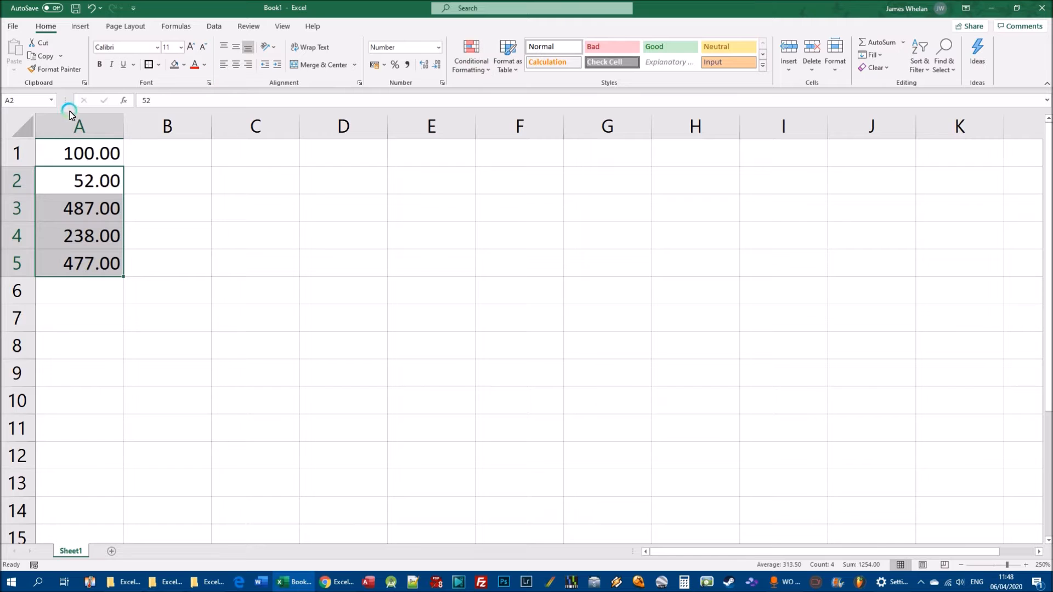
# Set the number format of the whole of column A to General.
pyautogui.click(77, 126)
pyautogui.click(443, 47)
pyautogui.click(412, 88)
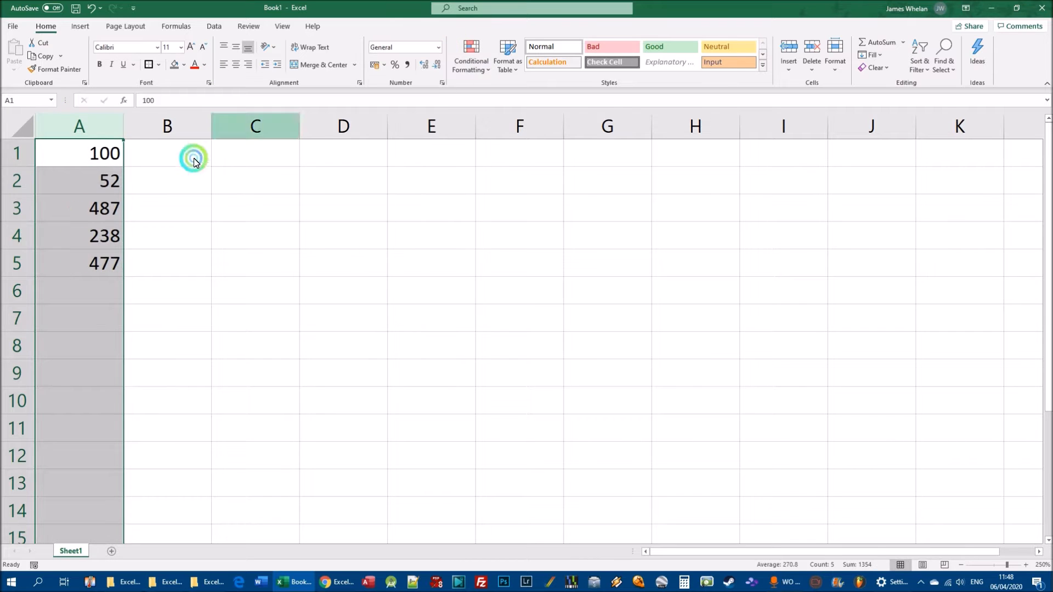
pyautogui.click(247, 178)
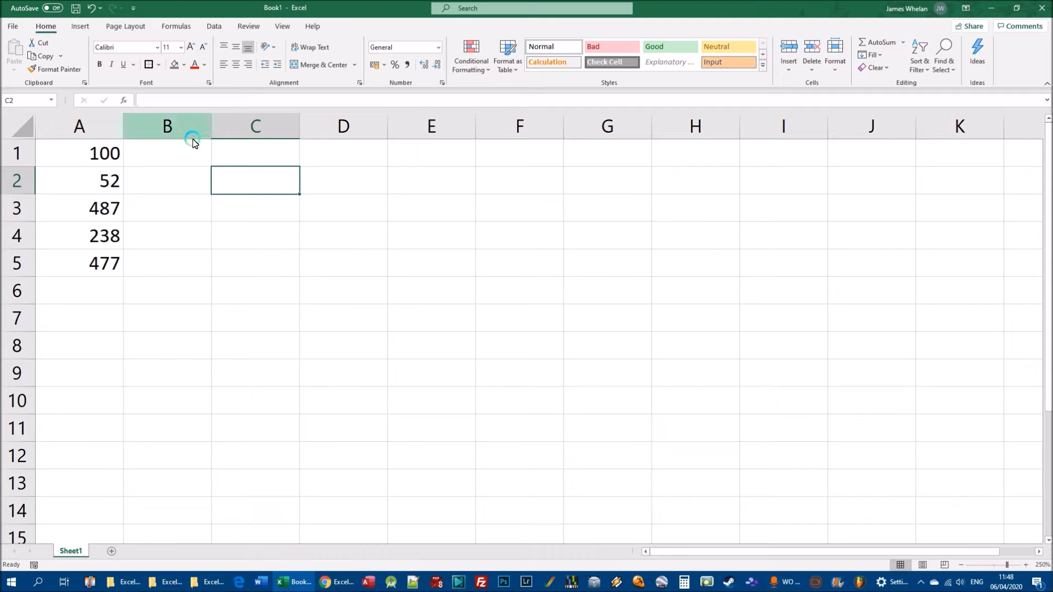
# Apply the Number format to the entire column A.
pyautogui.click(72, 130)
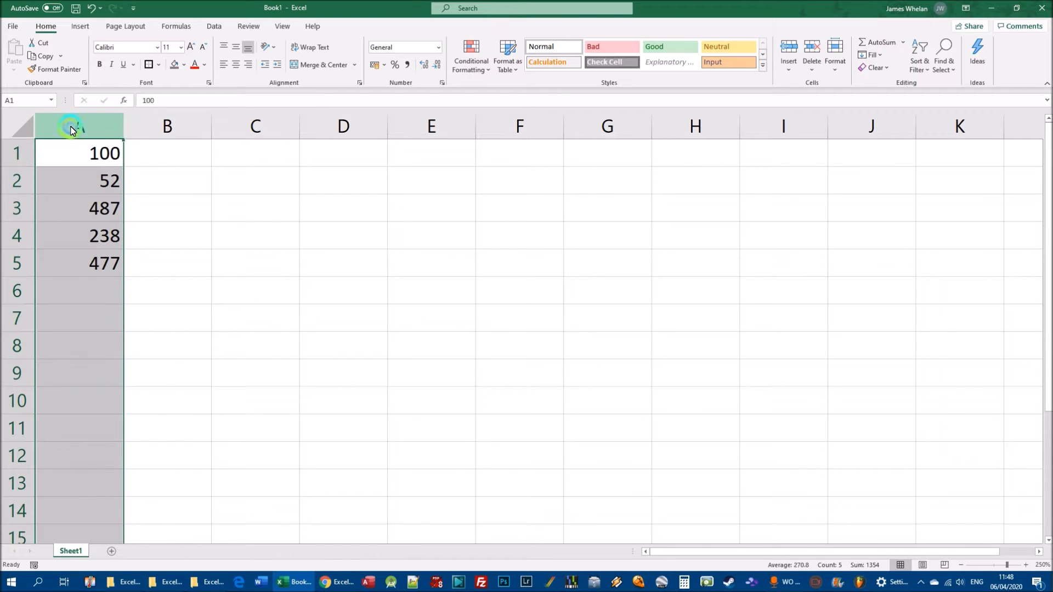
pyautogui.click(179, 131)
pyautogui.click(254, 130)
pyautogui.click(341, 129)
pyautogui.click(79, 128)
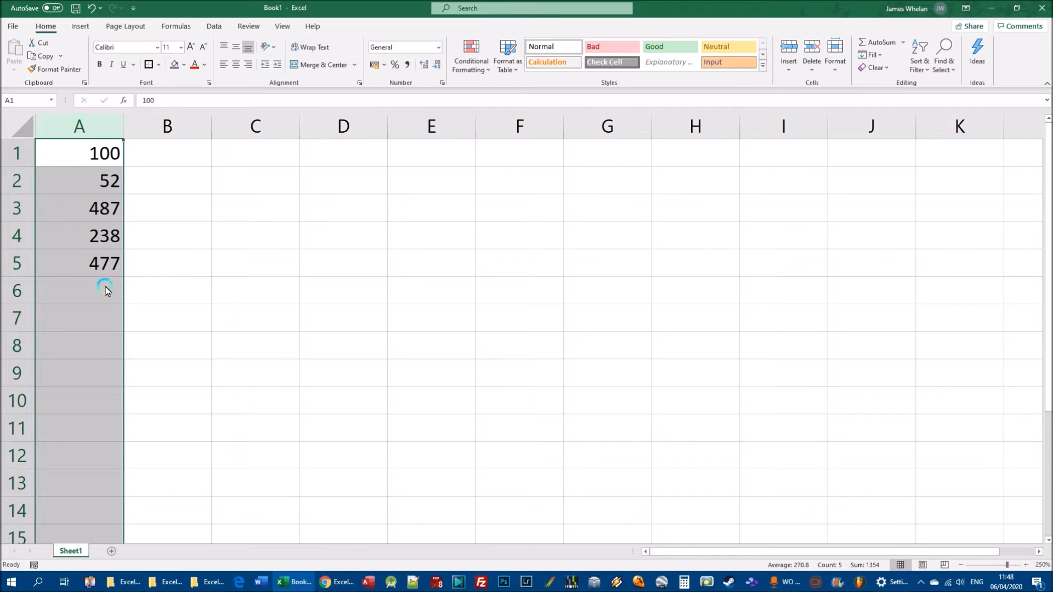
pyautogui.scroll(-10, 83, 148)
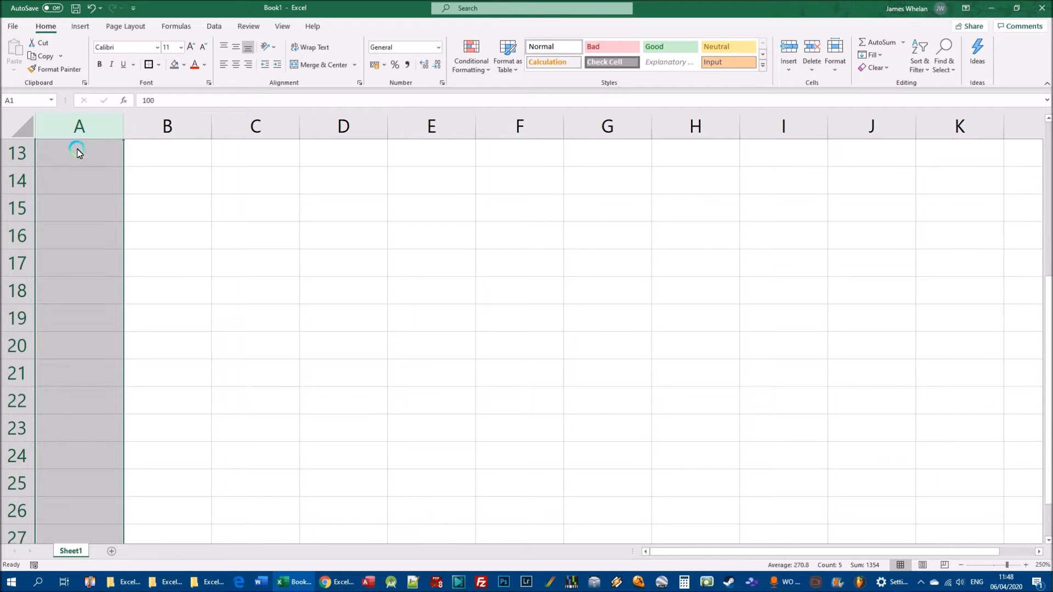
pyautogui.scroll(10, 91, 204)
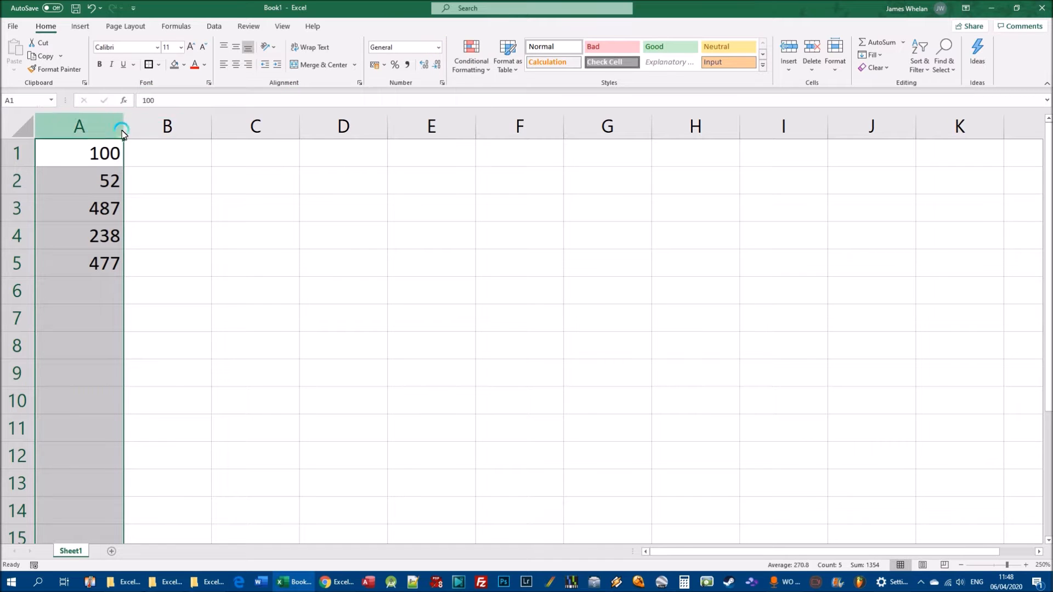
pyautogui.click(439, 52)
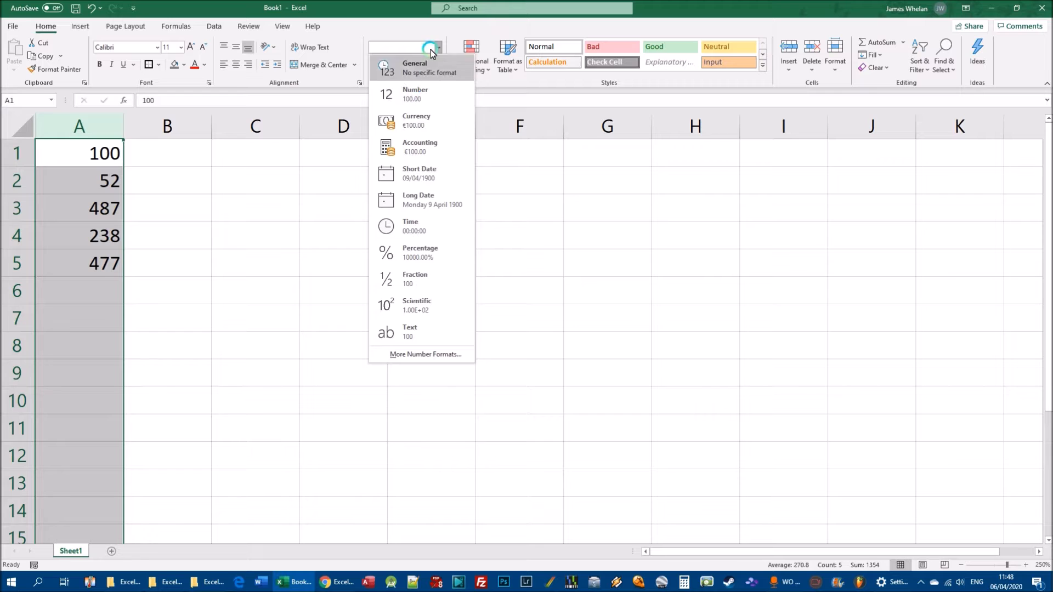
pyautogui.click(424, 94)
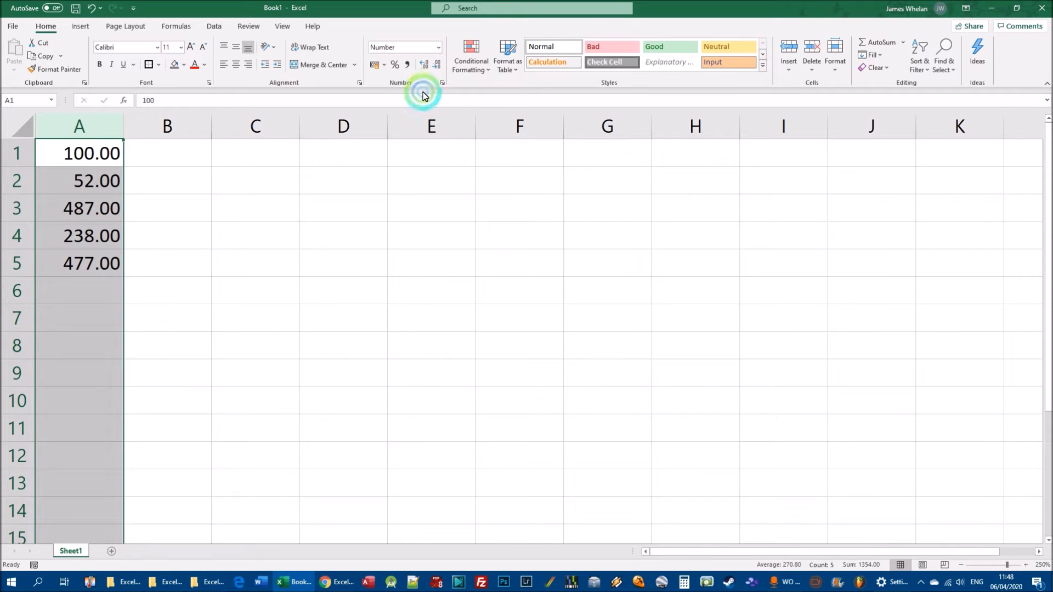
# Enter 598 in cell A134 to test the number format applied far down column A.
pyautogui.click(183, 309)
pyautogui.scroll(-1, 78, 329)
pyautogui.scroll(-20, 79, 329)
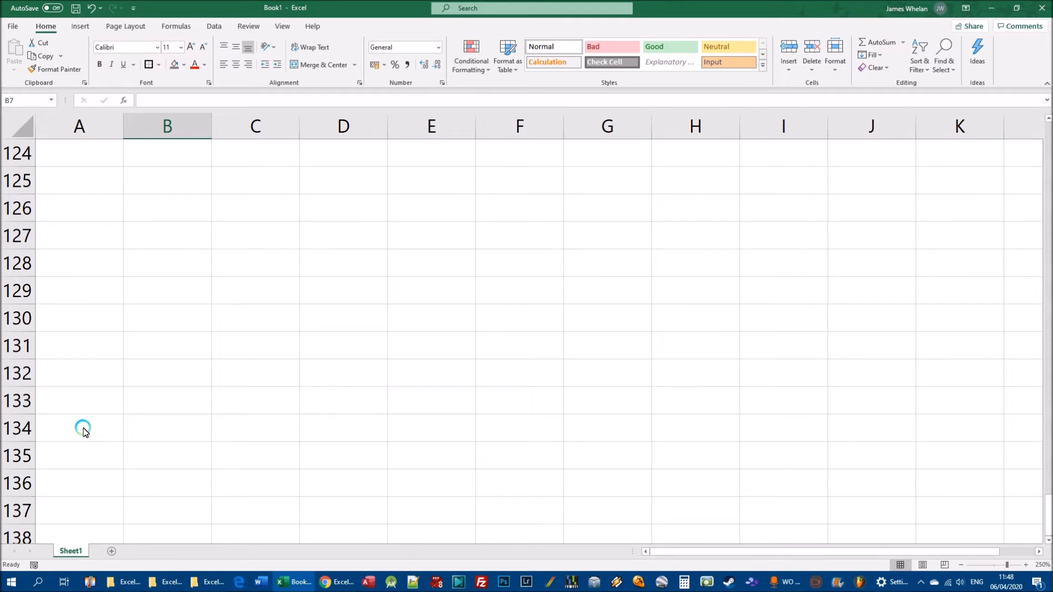
pyautogui.click(80, 421)
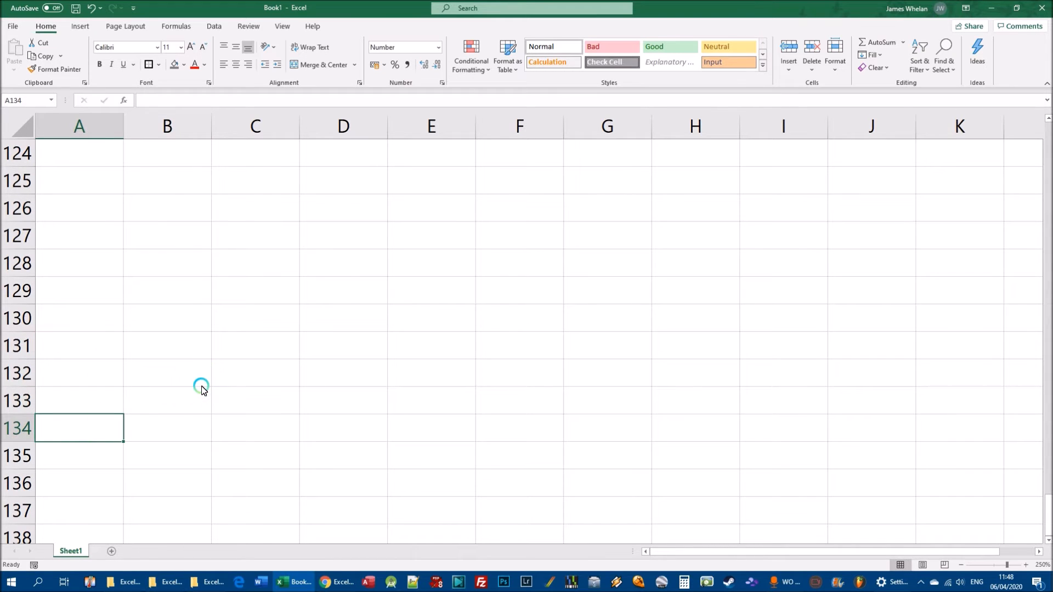
pyautogui.write('598')
pyautogui.press('Return')
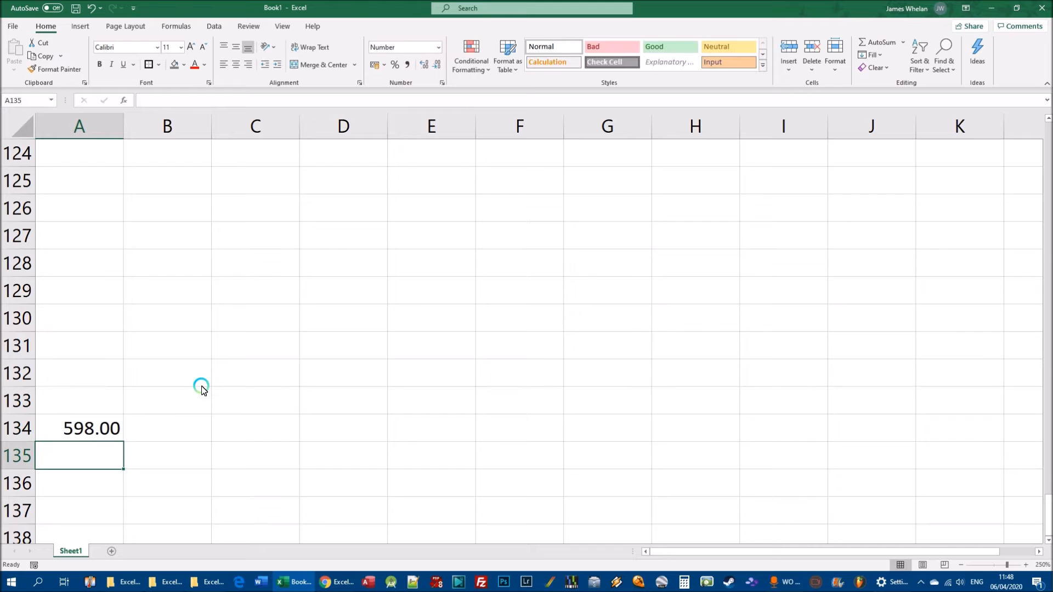
# Delete the value in cell A134 and return to the first rows of the sheet.
pyautogui.click(82, 427)
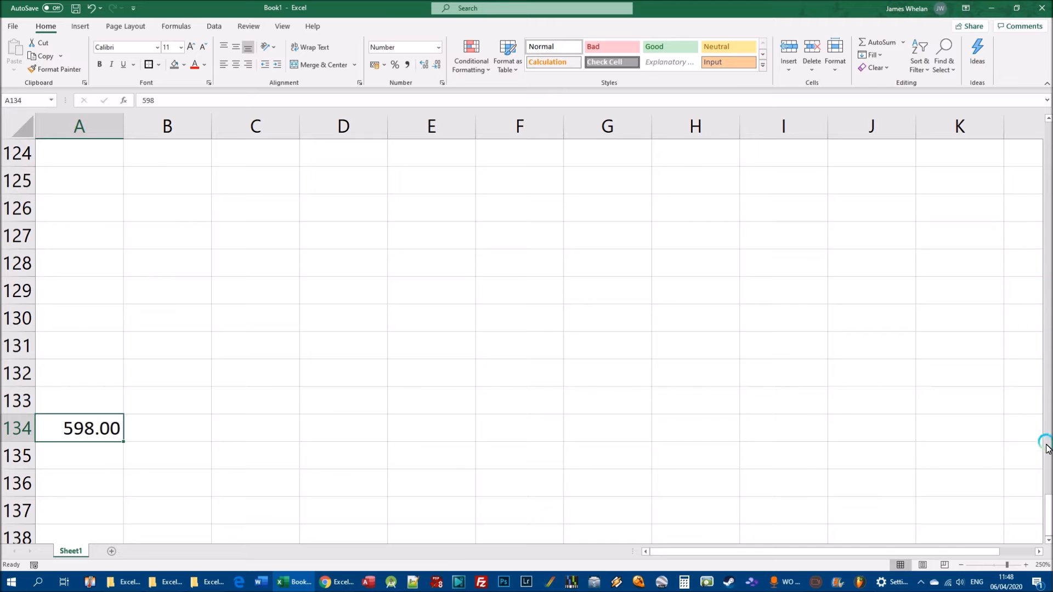
pyautogui.moveTo(1047, 502)
pyautogui.mouseDown()
pyautogui.moveTo(1048, 127)
pyautogui.moveTo(1047, 505)
pyautogui.mouseUp()
pyautogui.press('Delete')
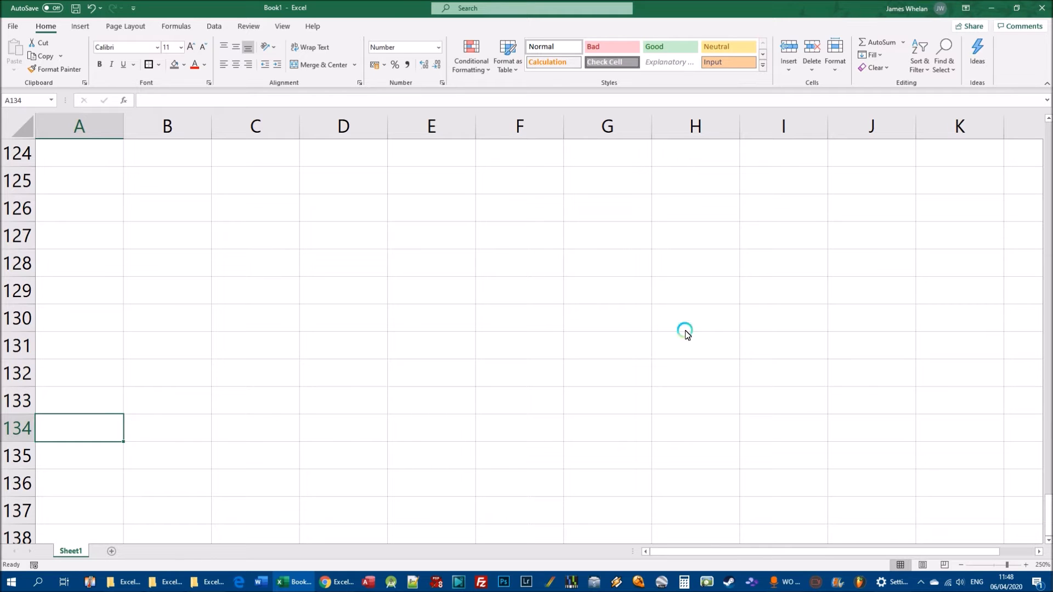
pyautogui.moveTo(1047, 512); pyautogui.dragTo(1047, 127)
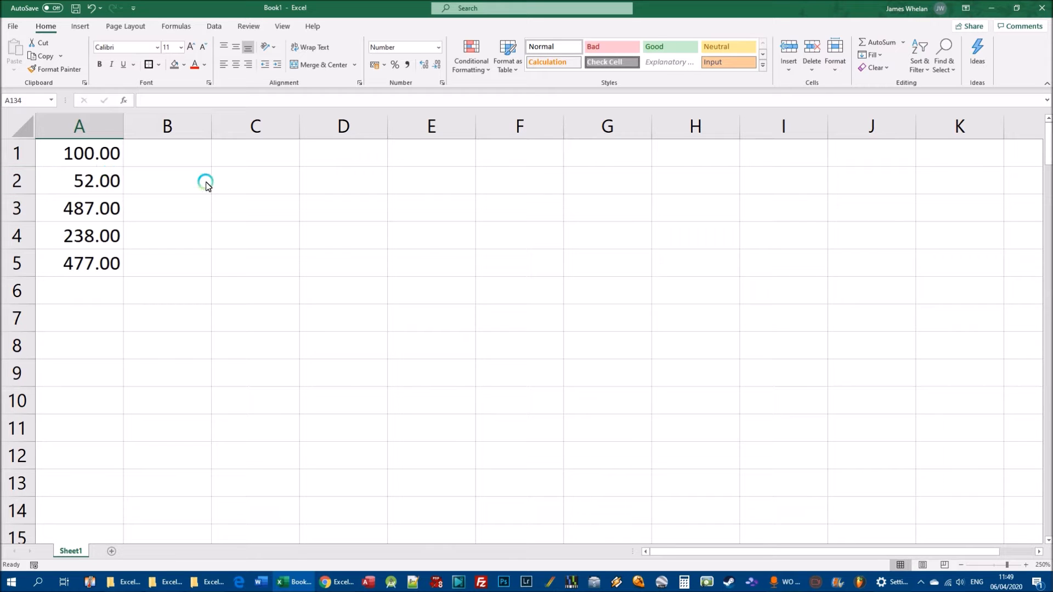
# Apply the Currency format to cell A2 and compare its stored content with that of cell A1.
pyautogui.click(82, 183)
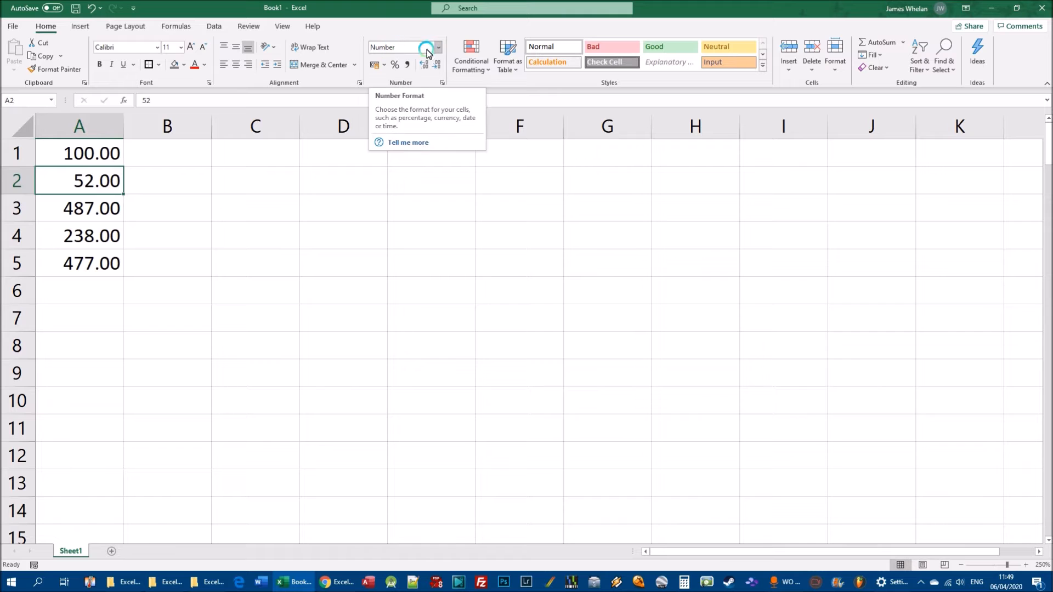
pyautogui.click(82, 127)
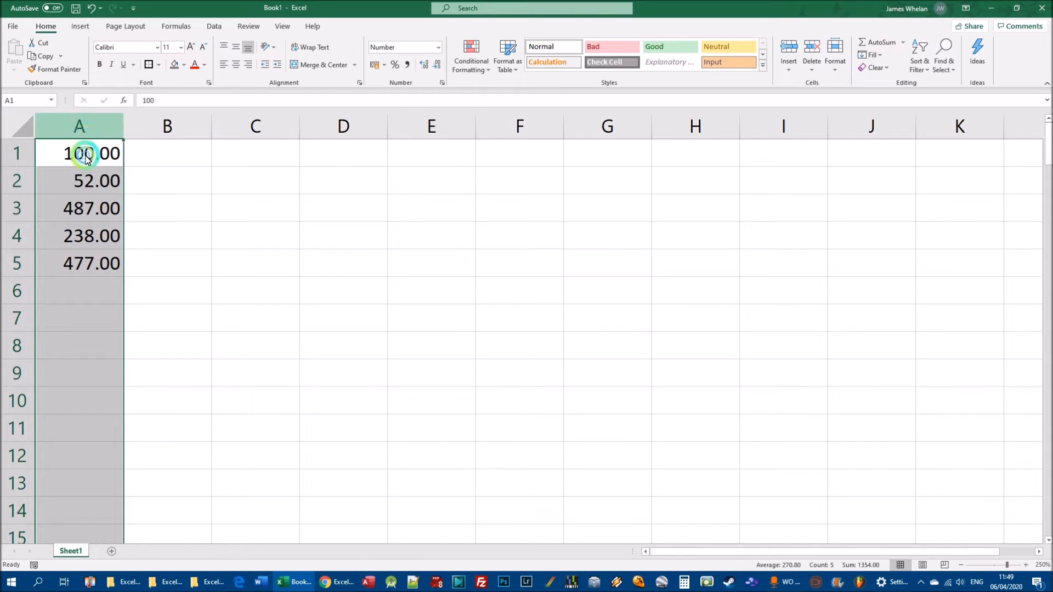
pyautogui.click(83, 179)
pyautogui.click(438, 51)
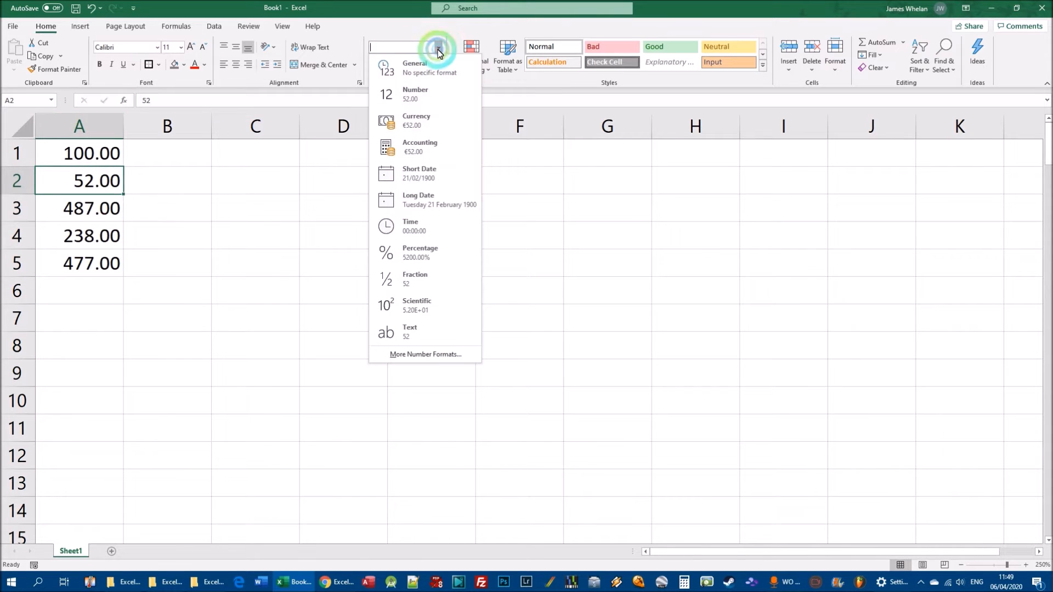
pyautogui.click(419, 122)
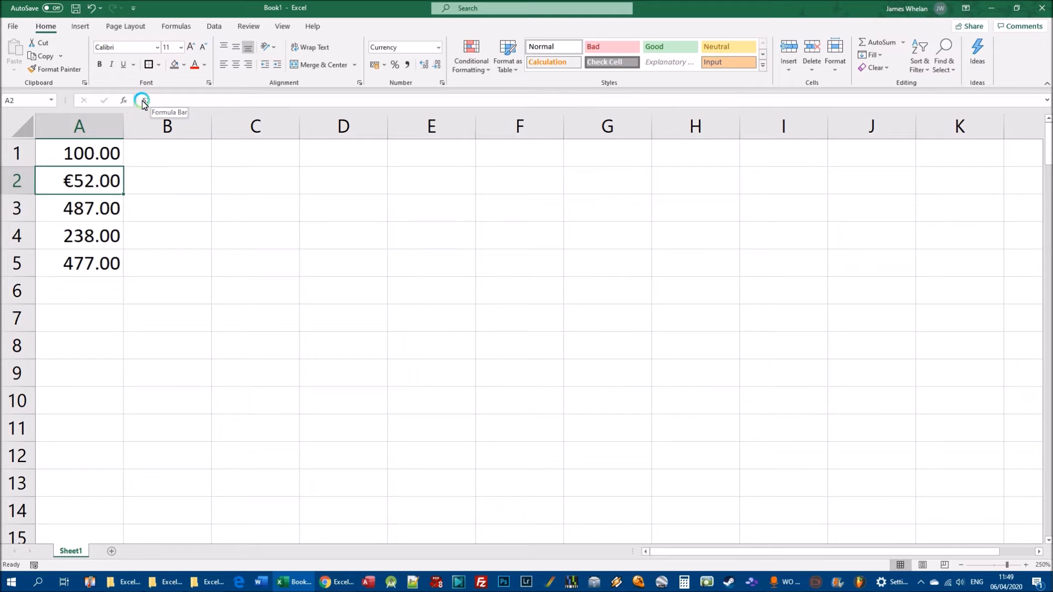
pyautogui.click(85, 175)
pyautogui.click(88, 185)
pyautogui.click(98, 154)
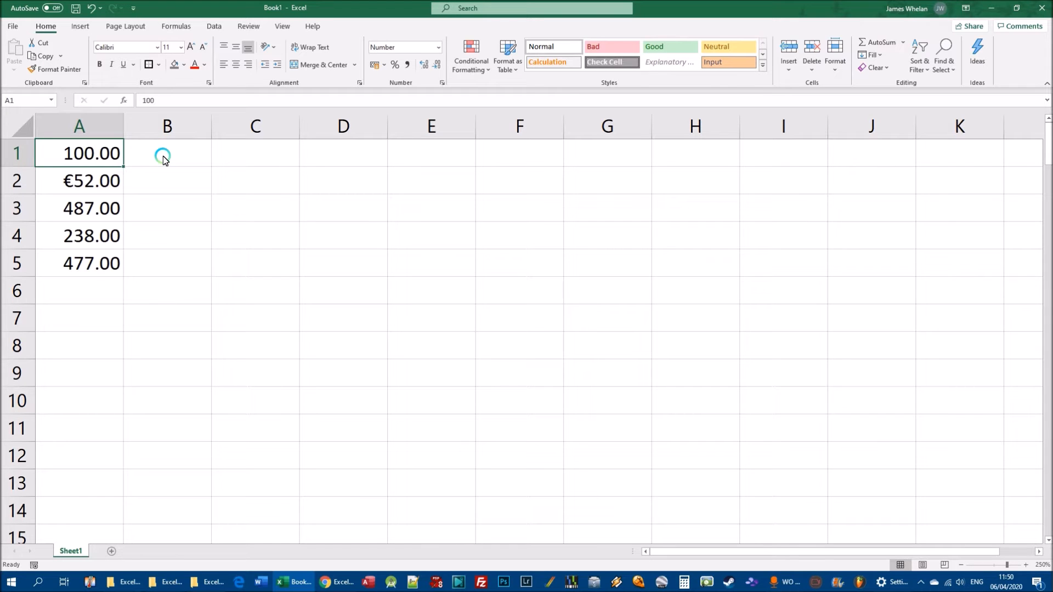
pyautogui.click(88, 184)
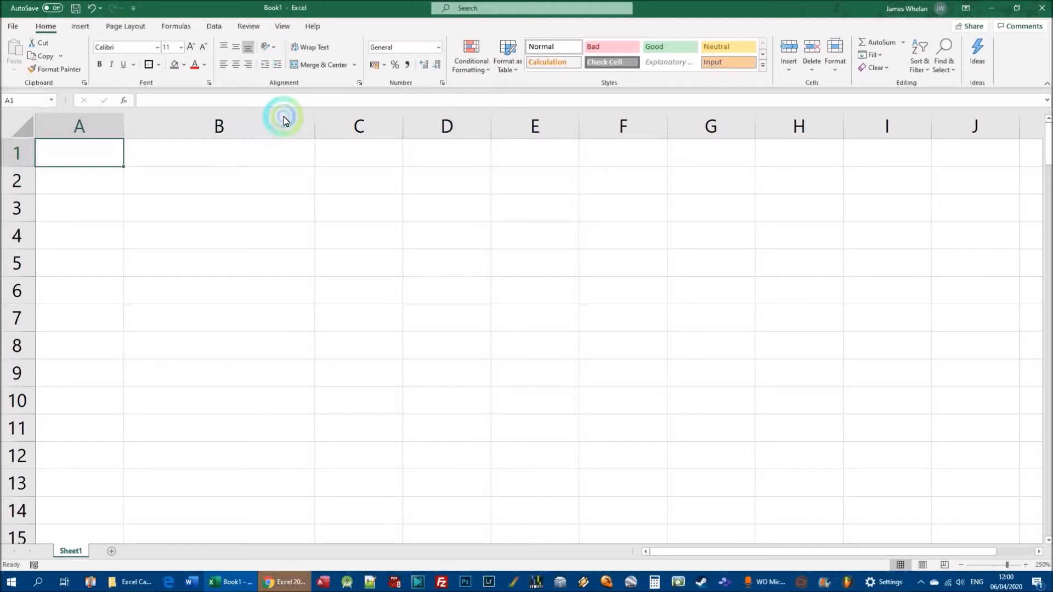
# Review the available number formats and enter May in cell A1 of the blank sheet.
pyautogui.click(440, 49)
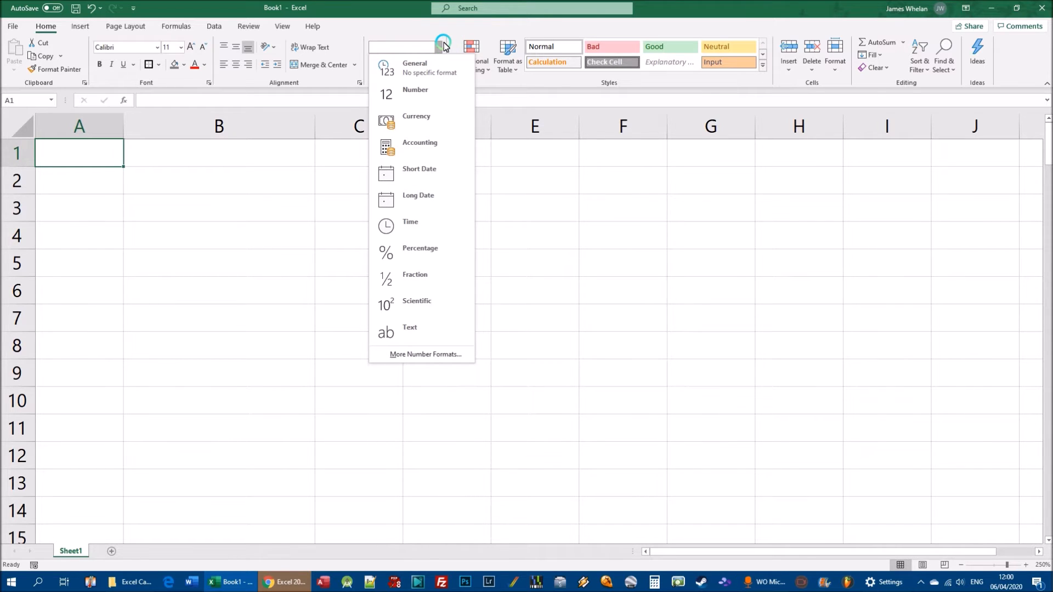
pyautogui.click(52, 158)
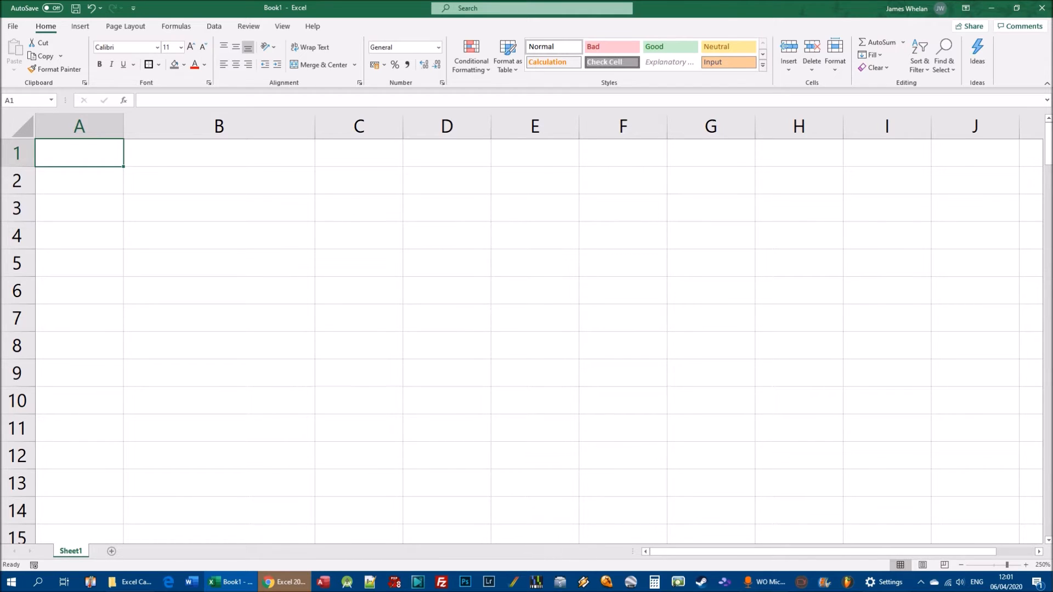
pyautogui.write('May')
pyautogui.press('Return')
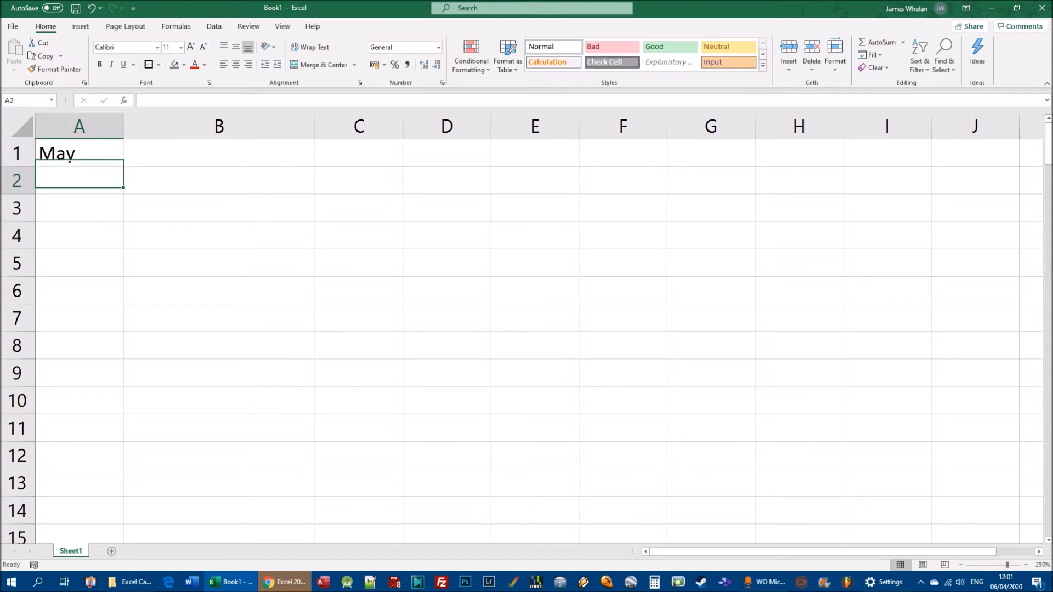
# Replace the content of cell A1 with the date 06/04/20 and check which number format the cell takes.
pyautogui.click(79, 153)
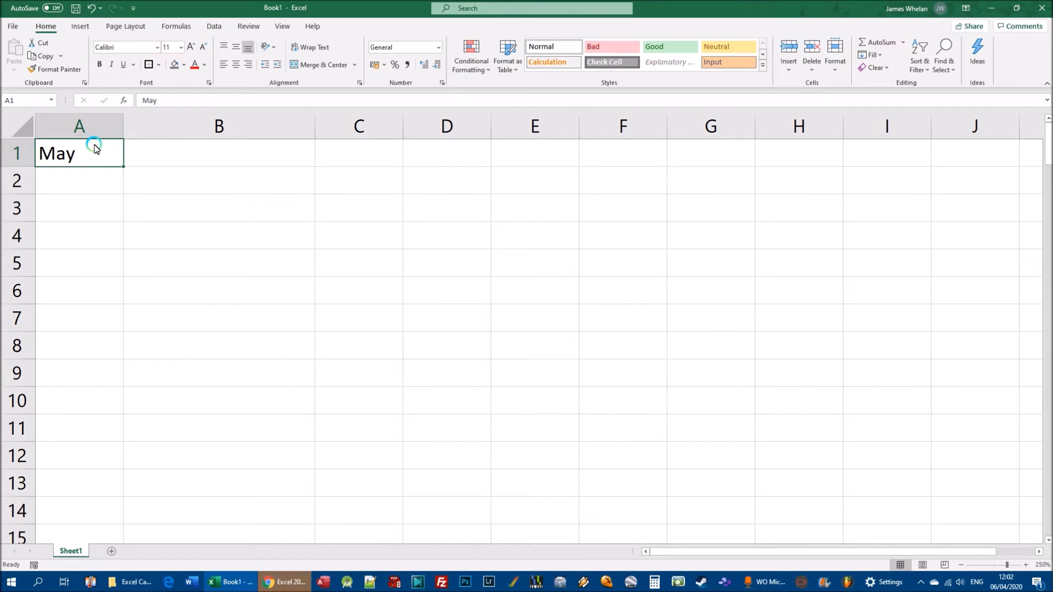
pyautogui.write('06')
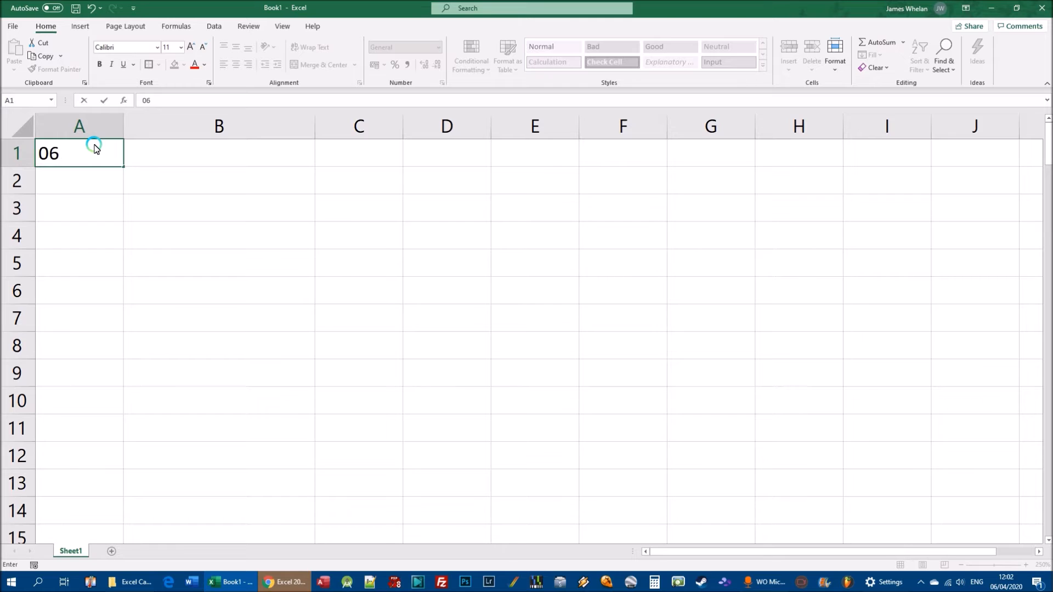
pyautogui.write('/')
pyautogui.write('04/20')
pyautogui.press('Return')
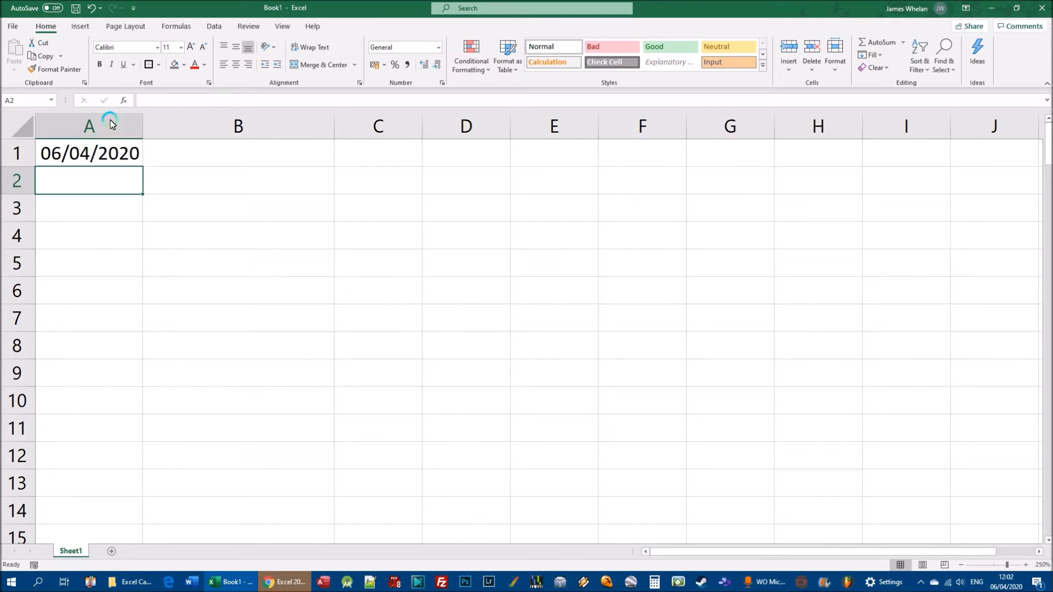
pyautogui.click(77, 155)
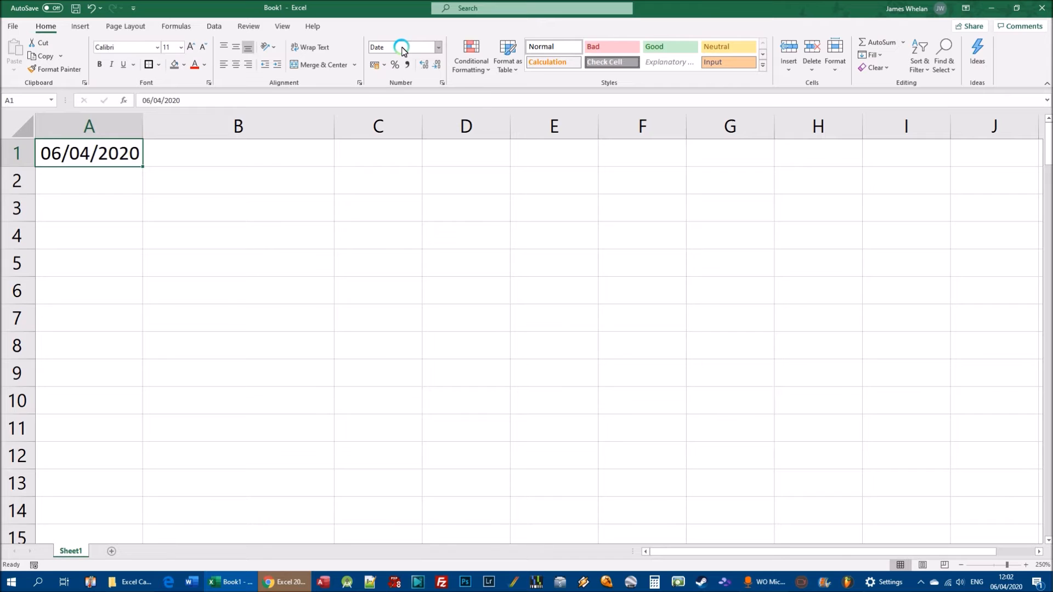
pyautogui.click(104, 154)
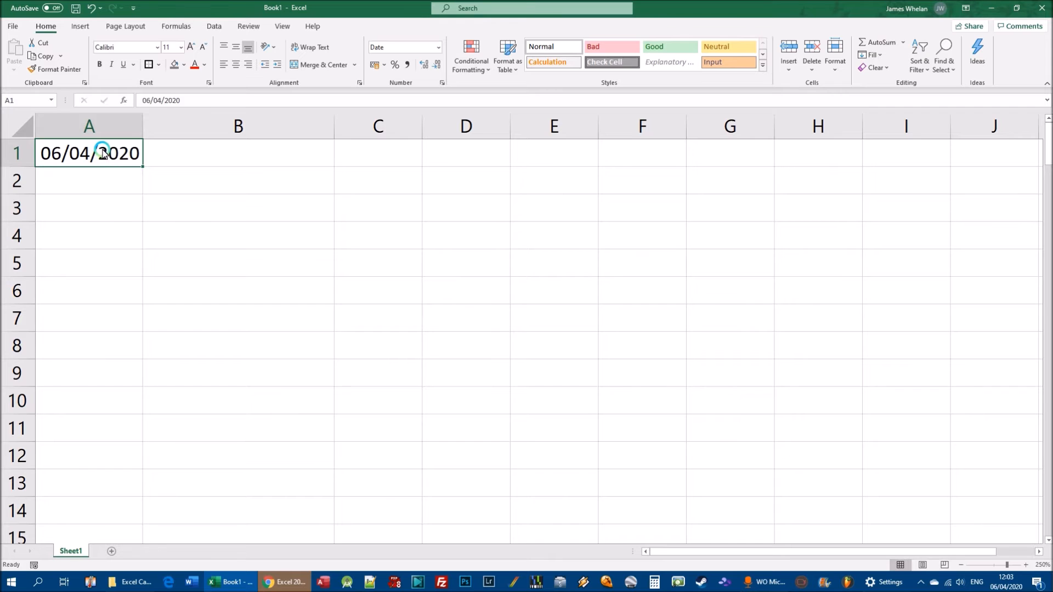
# Apply the Short Date format to the entire column A.
pyautogui.scroll(-2, 101, 148)
pyautogui.scroll(2, 108, 148)
pyautogui.click(95, 127)
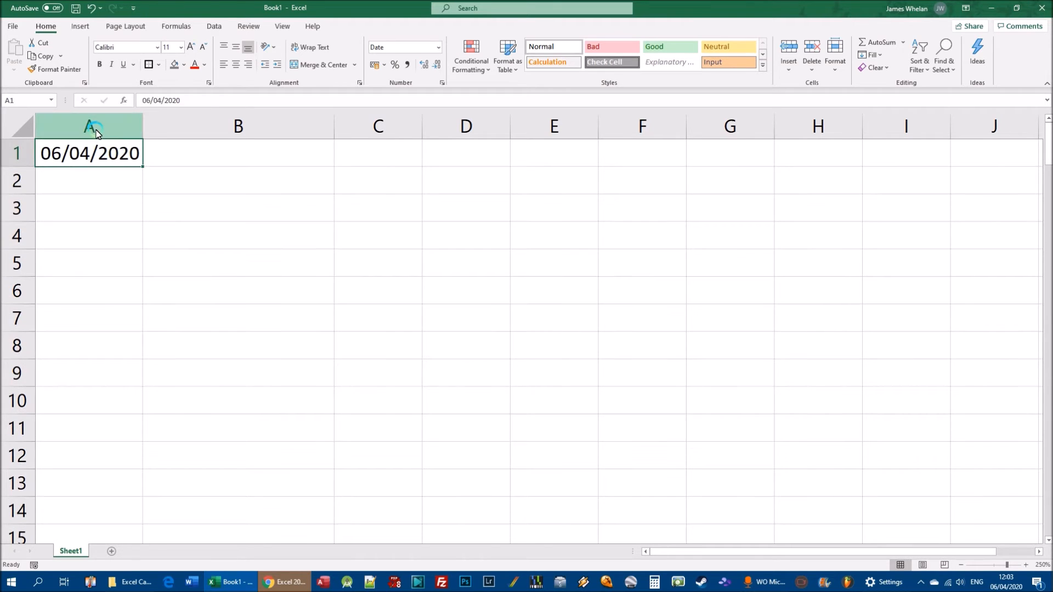
pyautogui.click(95, 128)
pyautogui.click(438, 47)
pyautogui.click(427, 94)
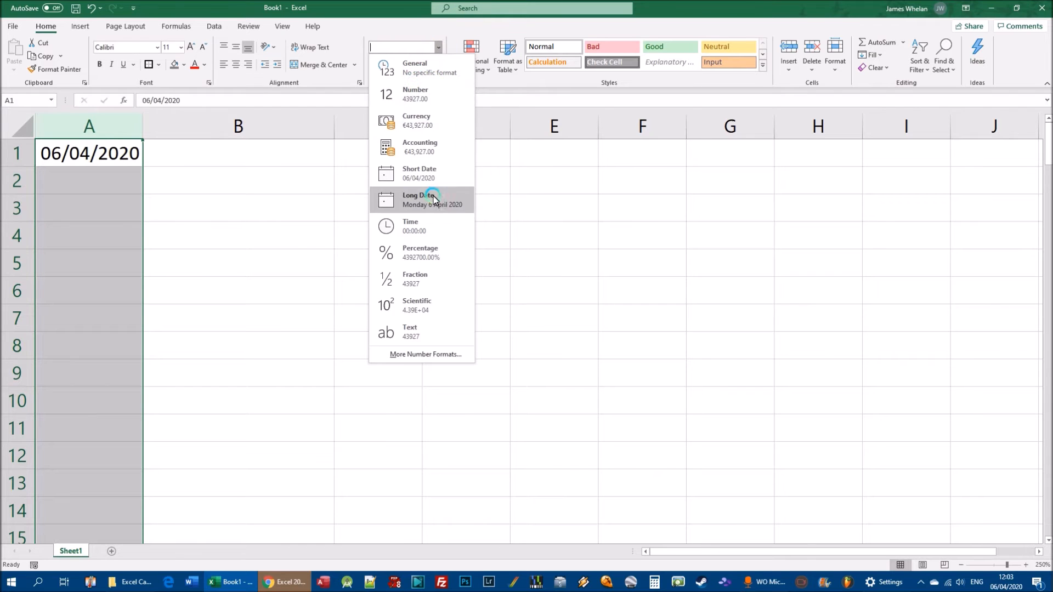
pyautogui.click(422, 173)
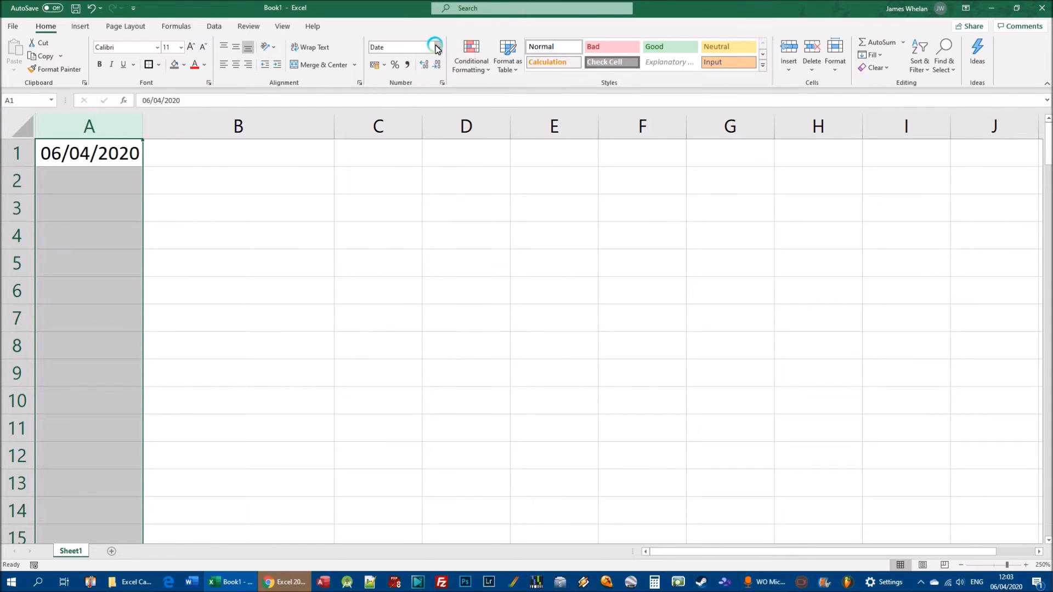
# Enter the date 05/03/1997 in cell A2 and check the cell's stored content and format.
pyautogui.click(207, 192)
pyautogui.click(86, 179)
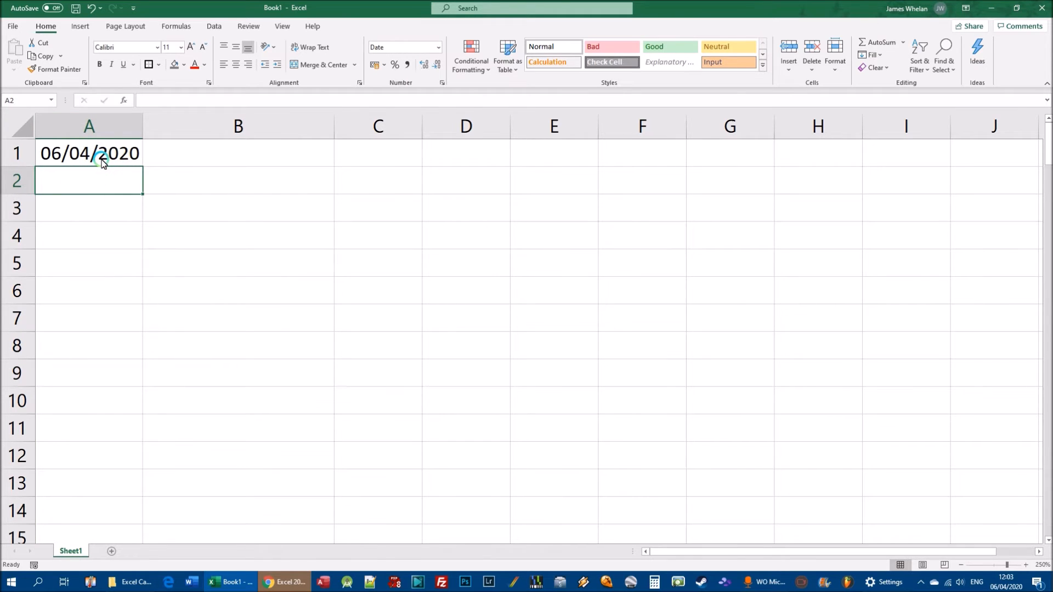
pyautogui.write('05/')
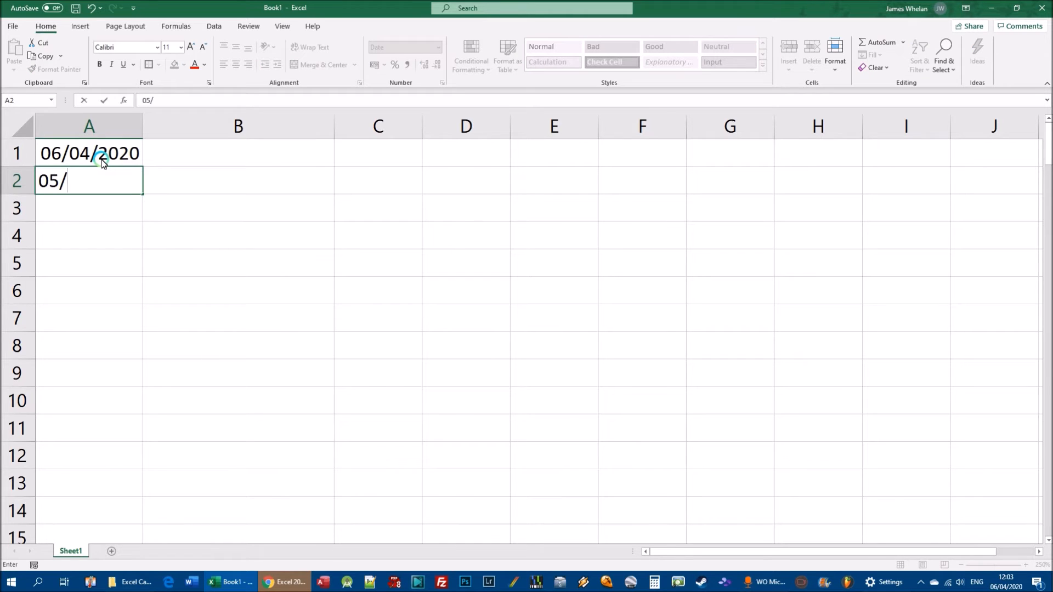
pyautogui.write('03/1997')
pyautogui.press('Return')
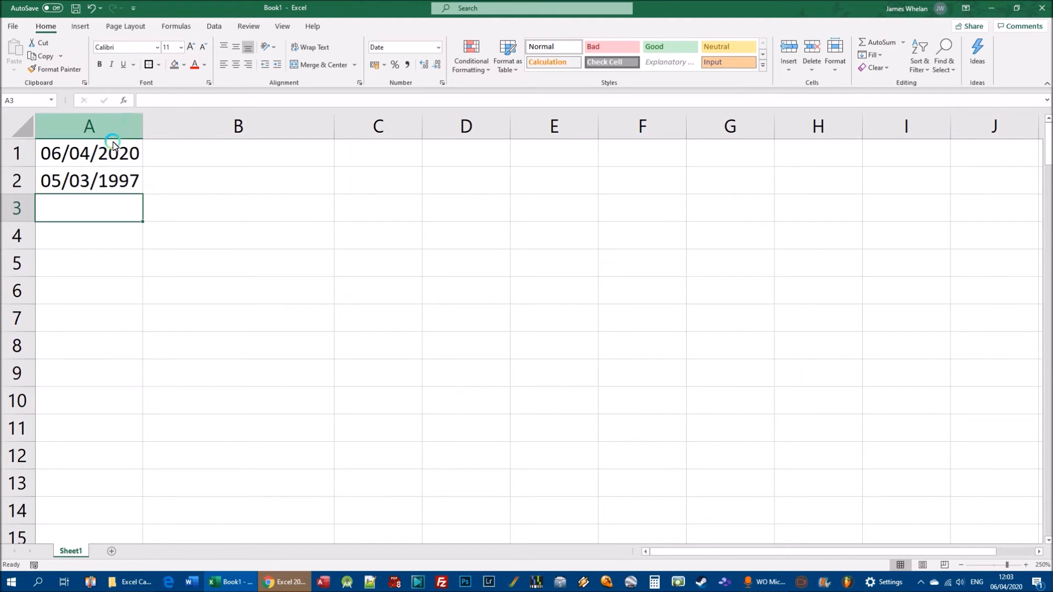
pyautogui.click(94, 174)
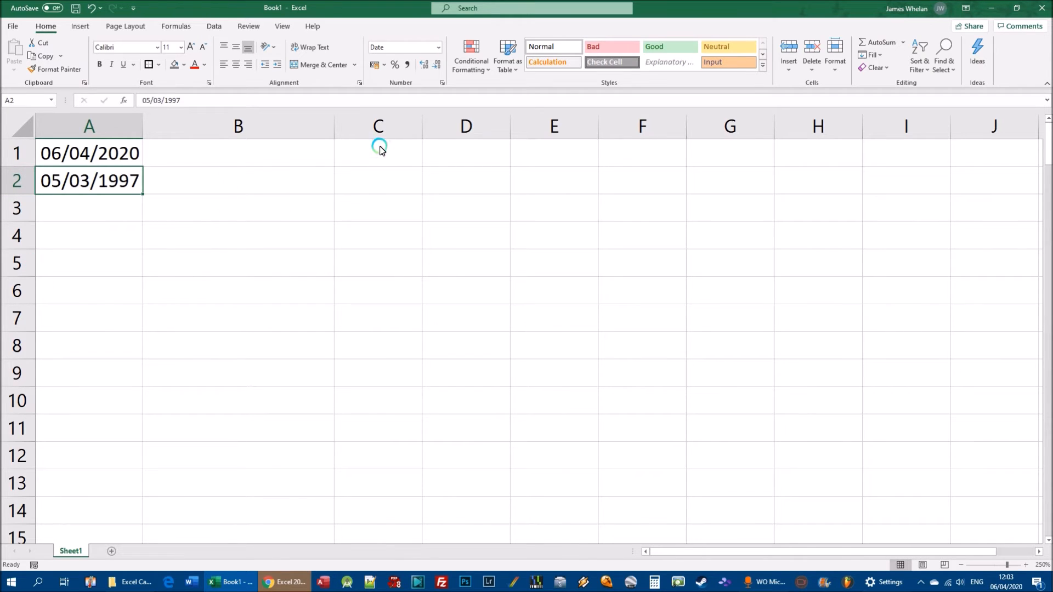
# Apply the Long Date format to cell A1 and to cell A2.
pyautogui.click(75, 149)
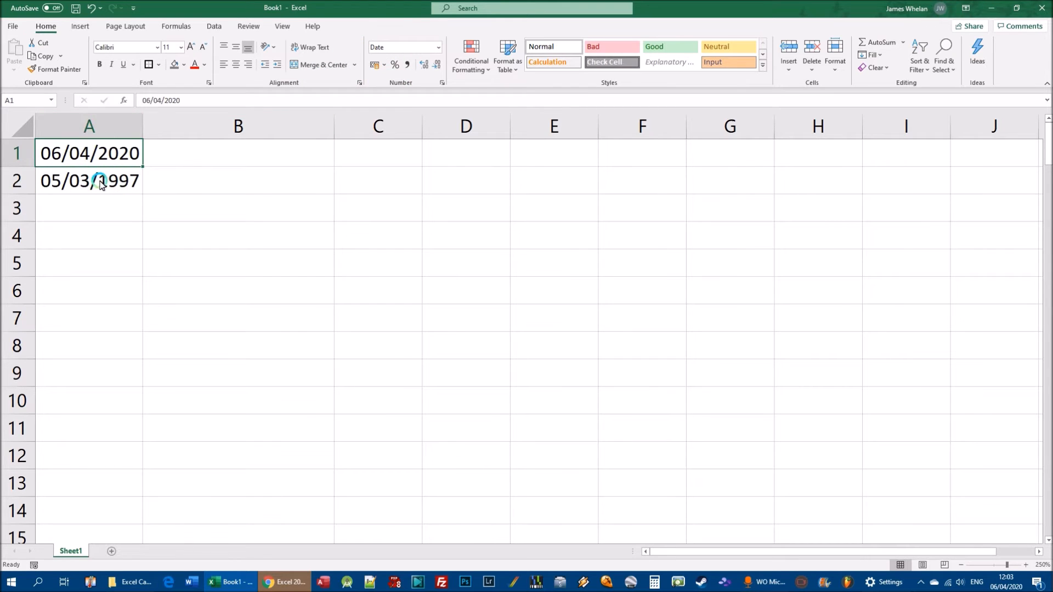
pyautogui.click(439, 47)
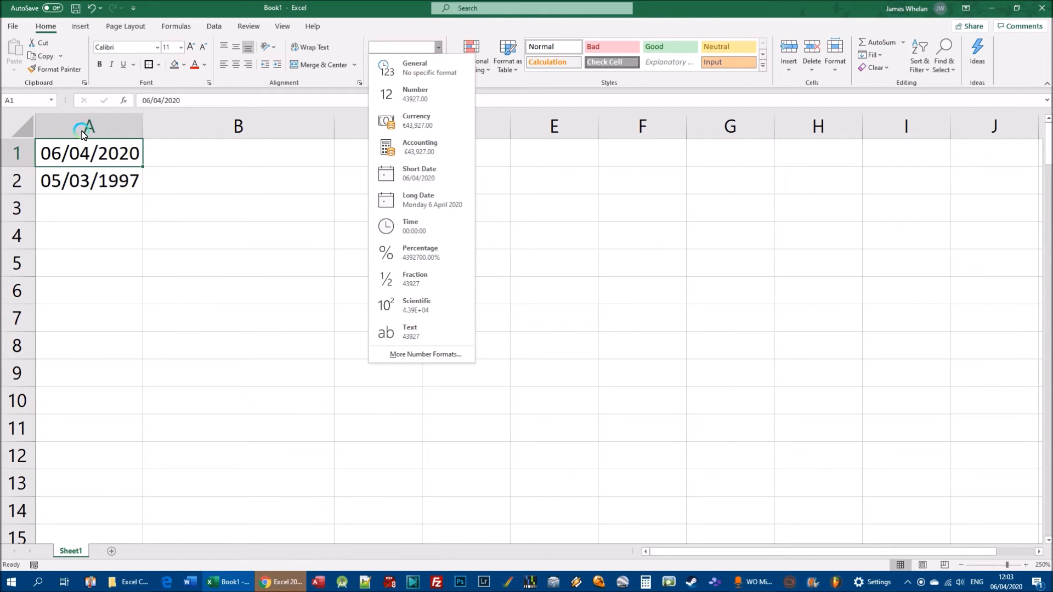
pyautogui.click(423, 202)
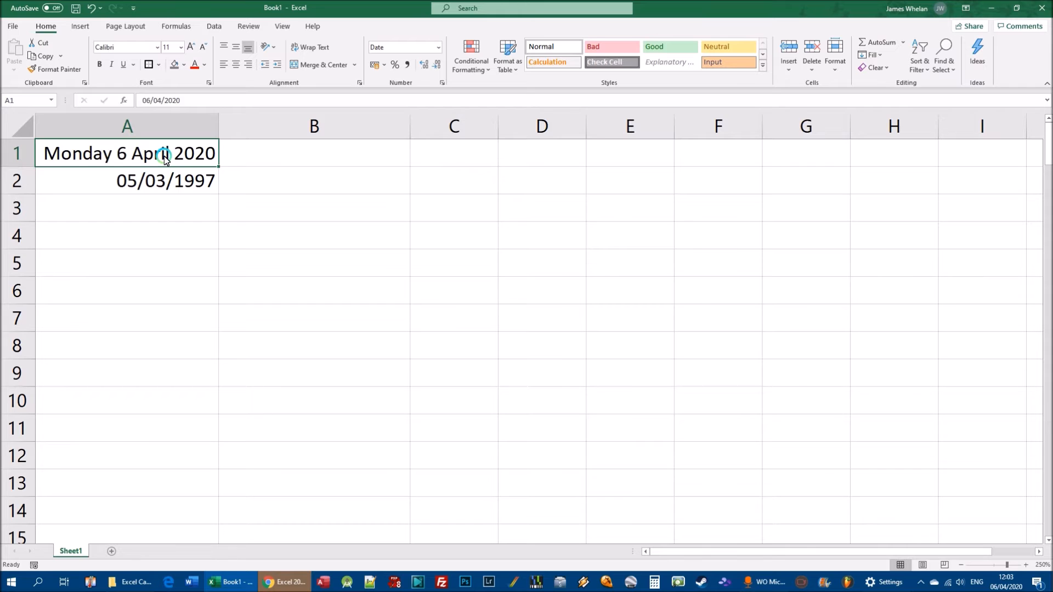
pyautogui.click(217, 183)
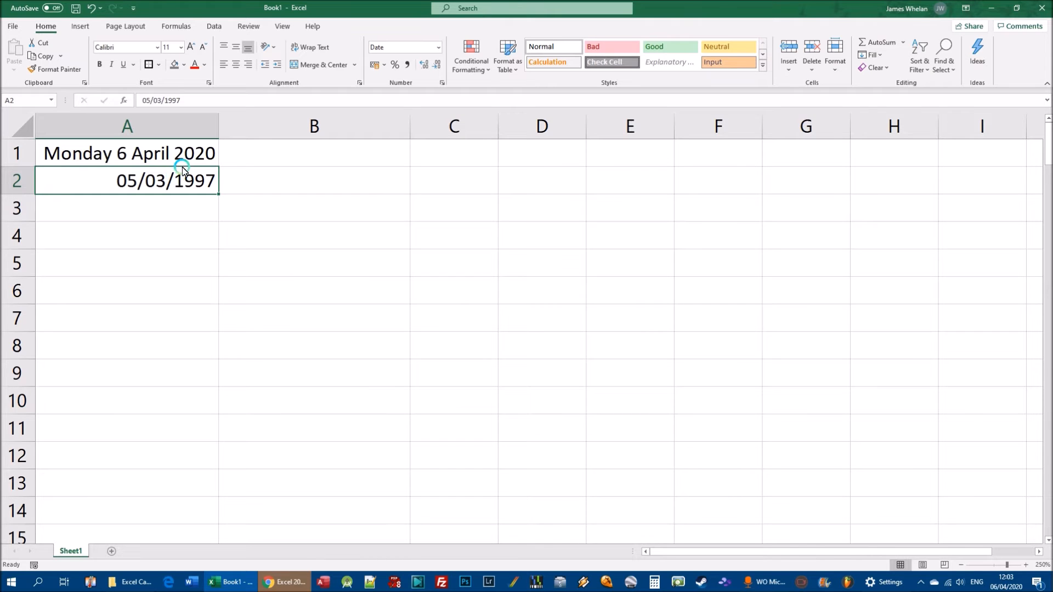
pyautogui.click(438, 48)
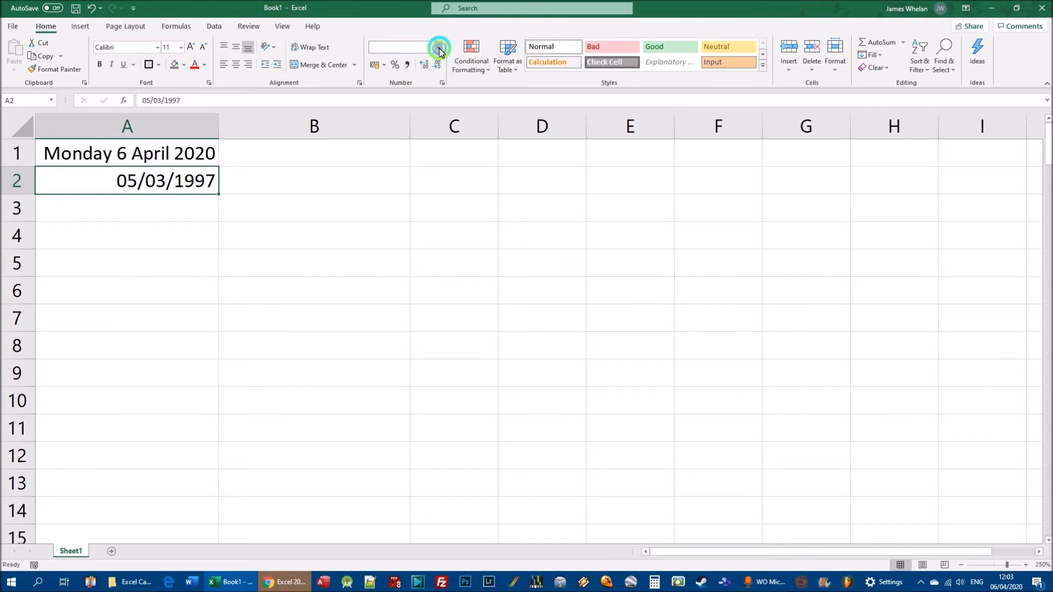
pyautogui.click(435, 201)
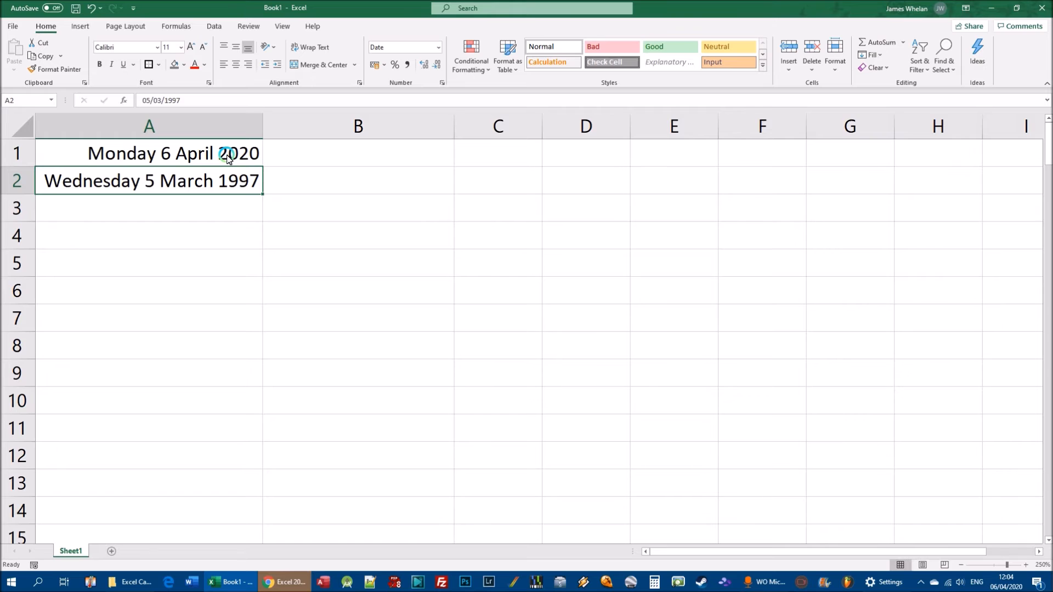
pyautogui.click(147, 187)
pyautogui.click(437, 48)
pyautogui.click(434, 48)
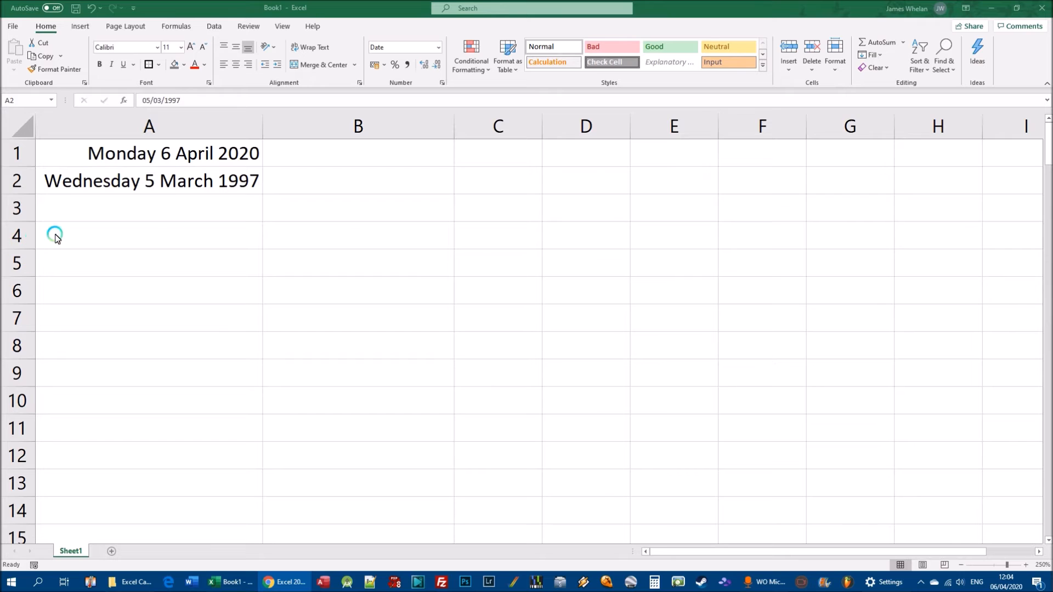
# Enter April 6th in cell B1 and check which number format the cell takes.
pyautogui.click(321, 158)
pyautogui.click(324, 157)
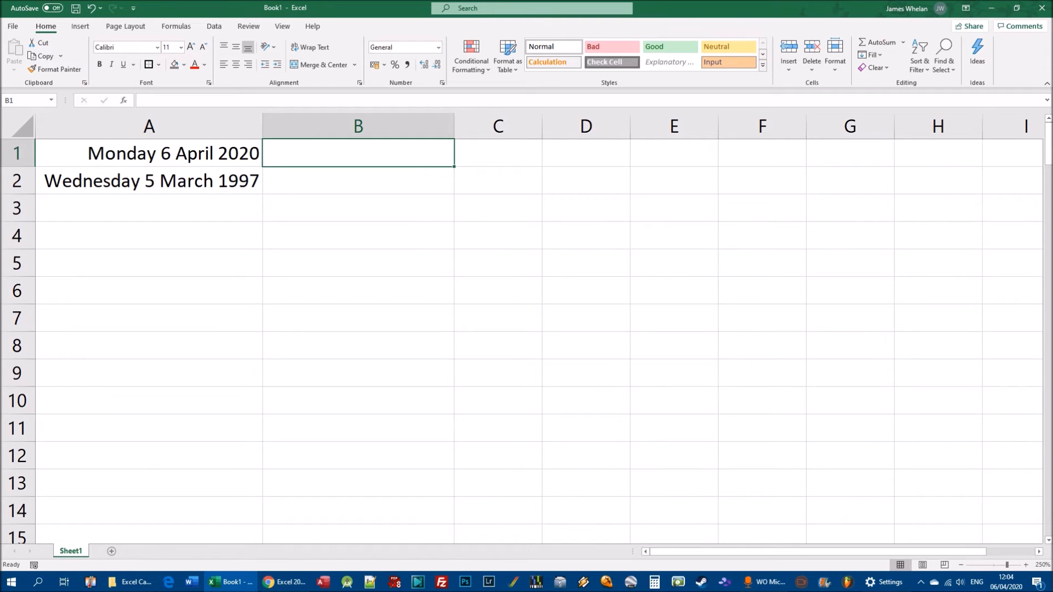
pyautogui.write('April ')
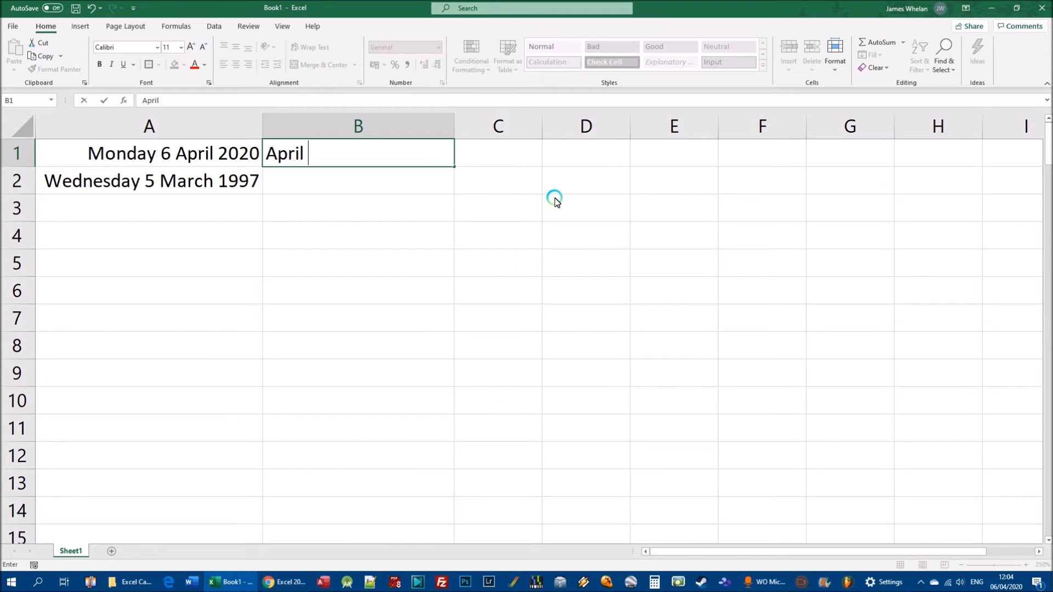
pyautogui.write('6th')
pyautogui.press('Return')
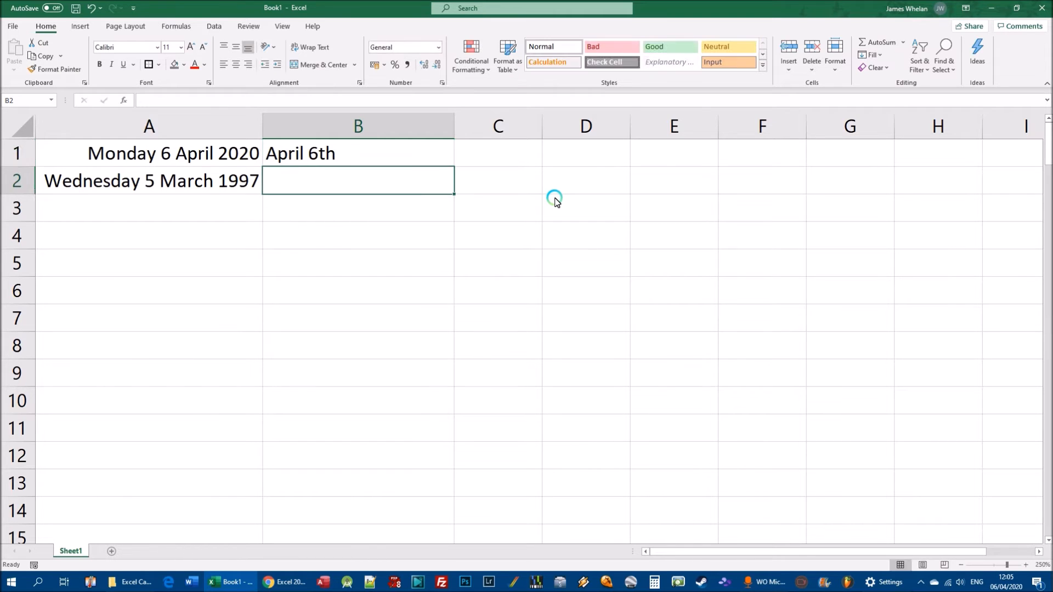
pyautogui.press('Up')
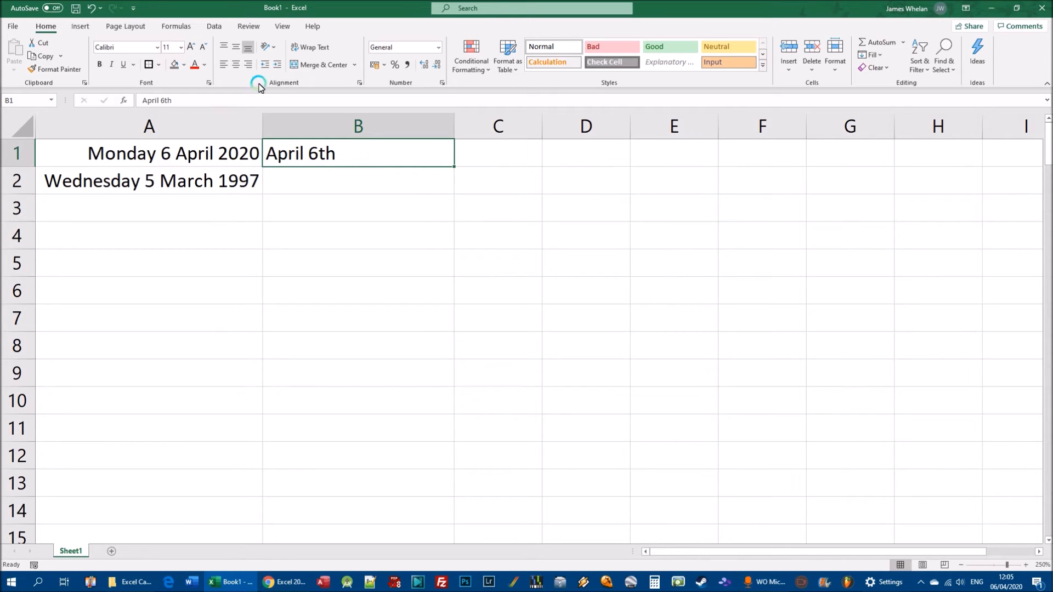
# Shorten the content of cell B1 to April 6 and check the stored date and format.
pyautogui.doubleClick(345, 155)
pyautogui.press('BackSpace')
pyautogui.press('BackSpace')
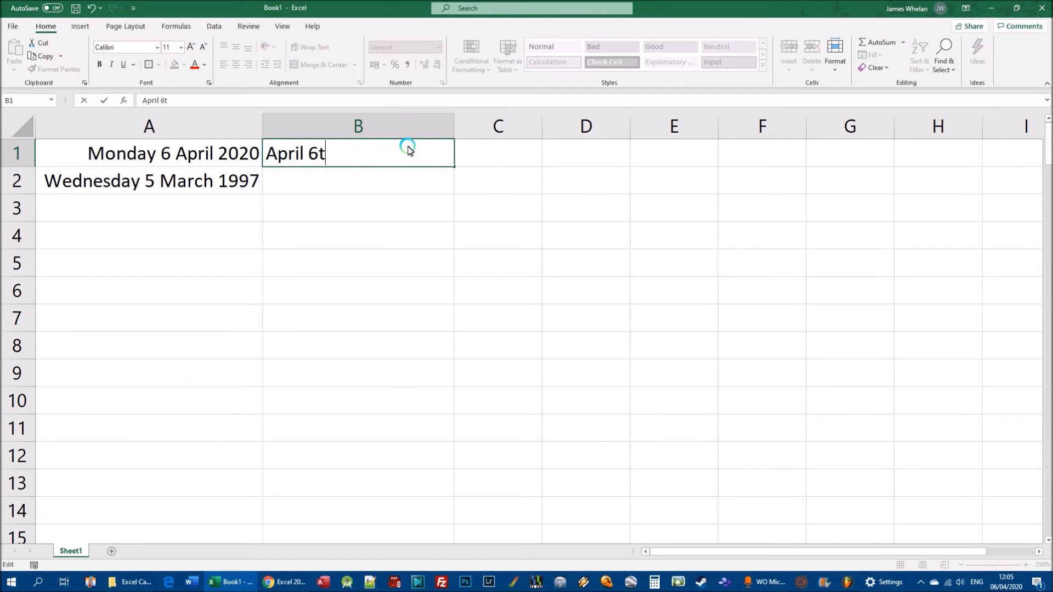
pyautogui.press('Return')
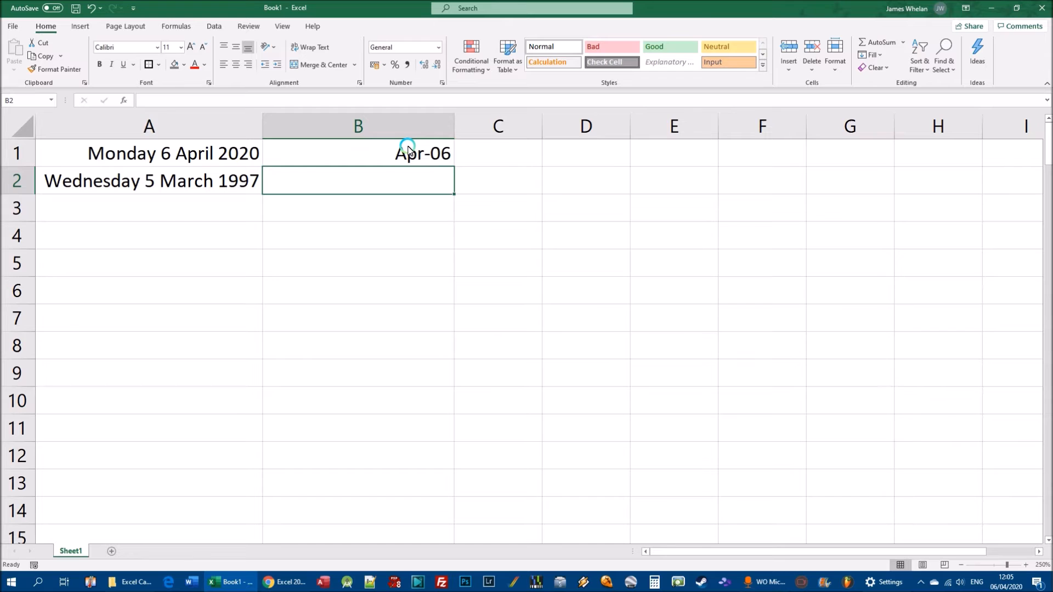
pyautogui.click(408, 149)
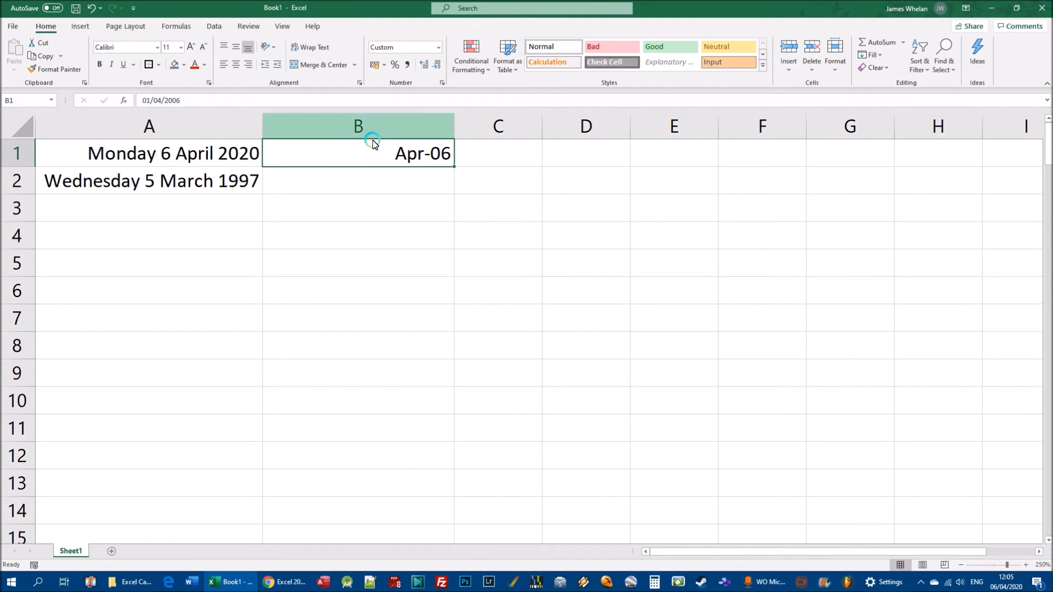
# Enter May 1 in cell B2 and May 1st in cell B3 to compare how they are interpreted.
pyautogui.click(406, 184)
pyautogui.write('May 1')
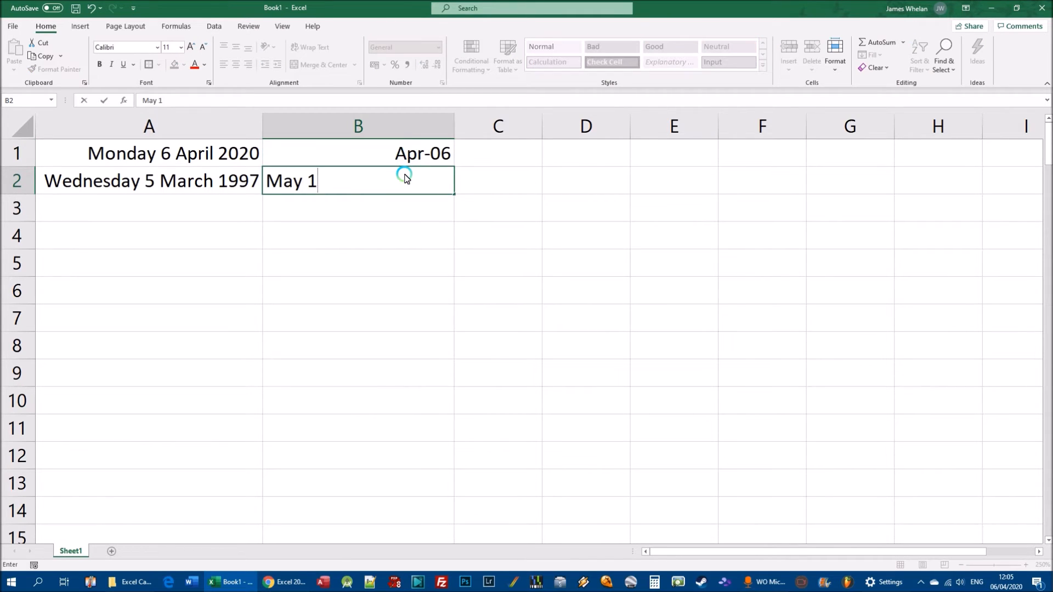
pyautogui.press('Return')
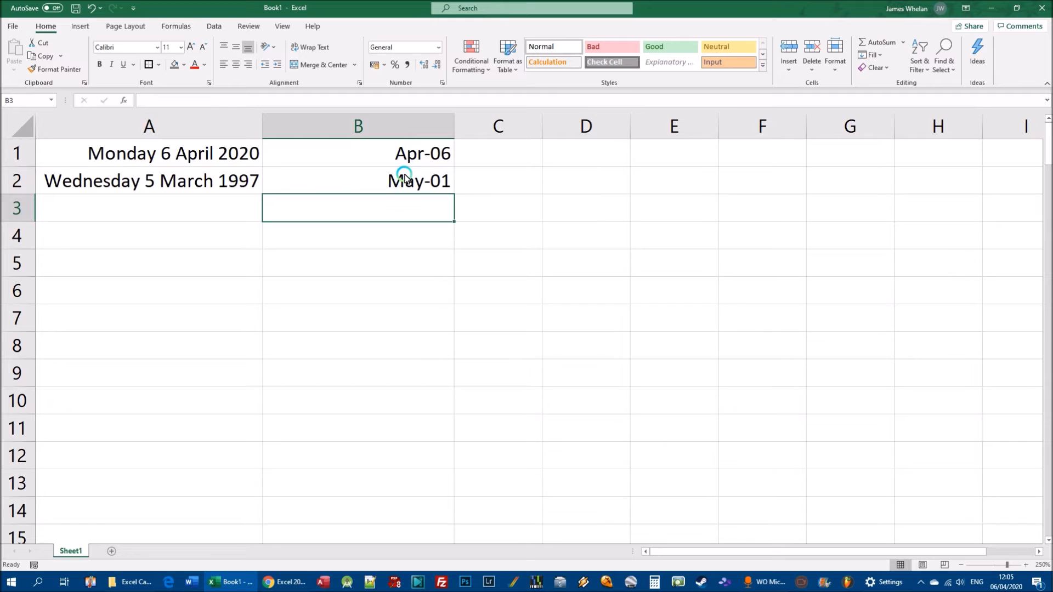
pyautogui.write('May 1')
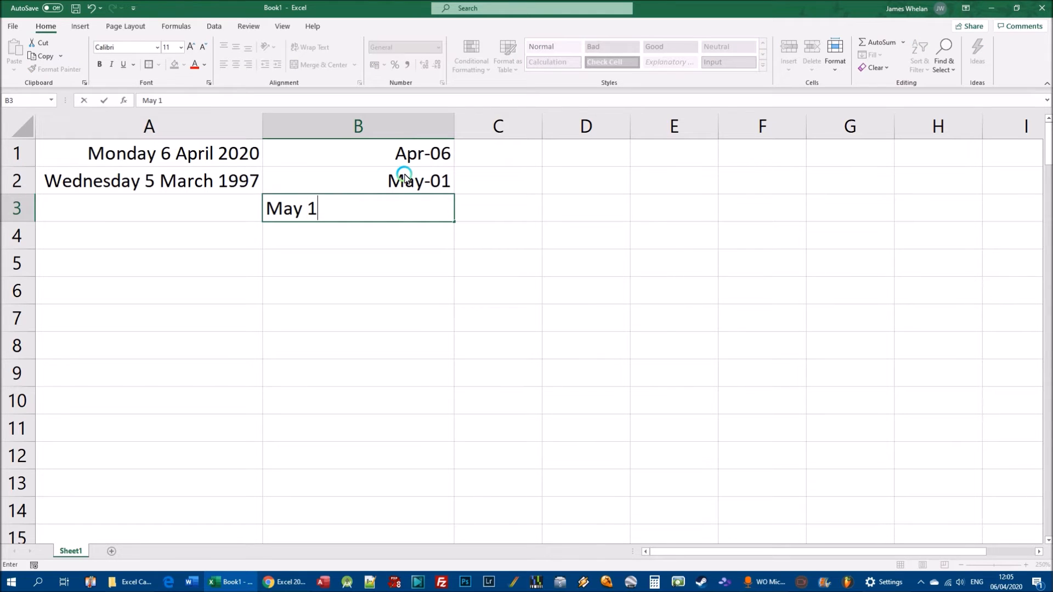
pyautogui.write('st')
pyautogui.press('Return')
pyautogui.press('Up')
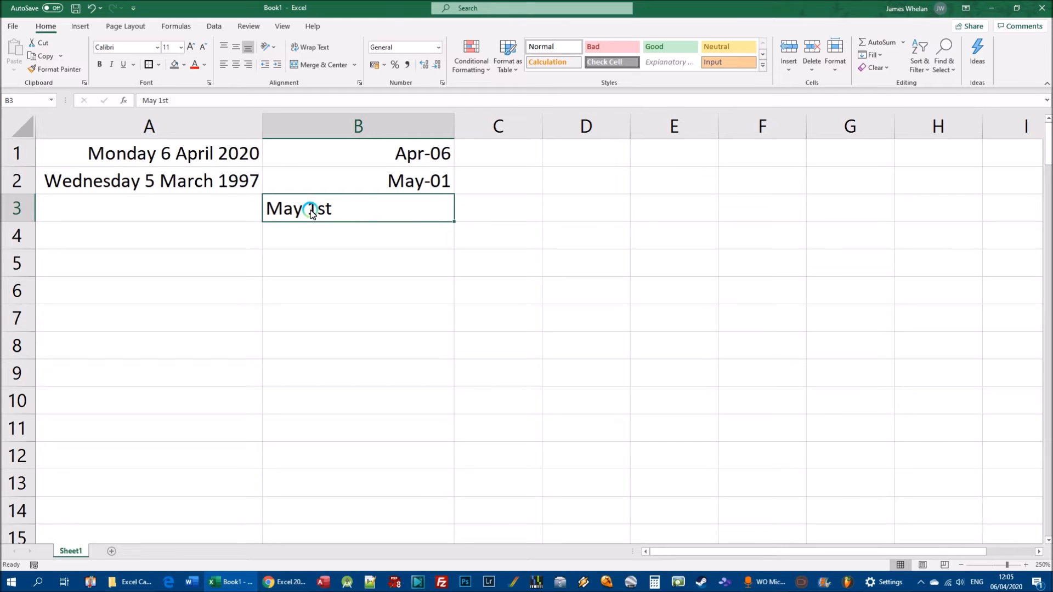
# Replace the content of cell B3 with September 22 and check its stored date.
pyautogui.press('Delete')
pyautogui.write('Sep[temb')
pyautogui.press('BackSpace')
pyautogui.press('BackSpace')
pyautogui.press('BackSpace')
pyautogui.press('BackSpace')
pyautogui.press('BackSpace')
pyautogui.write('tember')
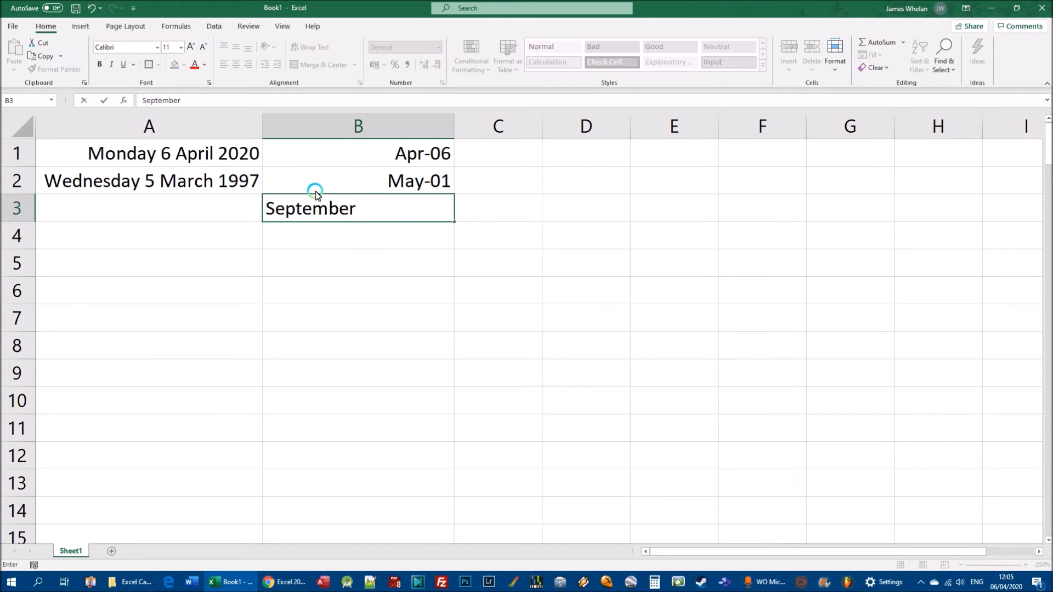
pyautogui.write(' 22')
pyautogui.press('Return')
pyautogui.press('Up')
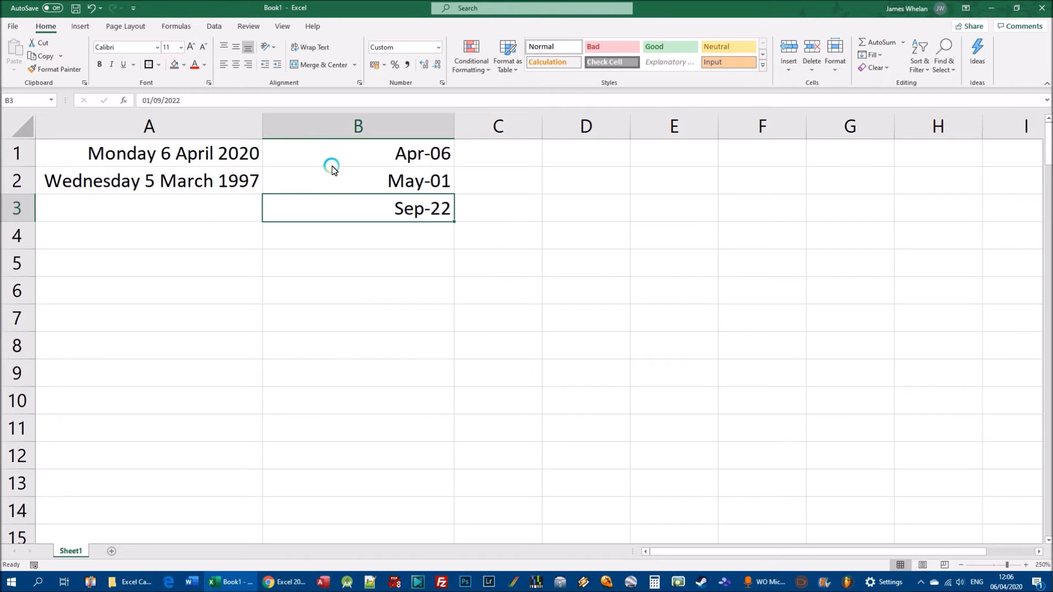
# Compare the stored dates of cells B1 to B3 and clear the contents of all three.
pyautogui.click(357, 151)
pyautogui.click(359, 182)
pyautogui.click(364, 209)
pyautogui.click(360, 182)
pyautogui.click(364, 149)
pyautogui.click(368, 187)
pyautogui.click(364, 205)
pyautogui.moveTo(353, 157); pyautogui.dragTo(364, 209)
pyautogui.press('Delete')
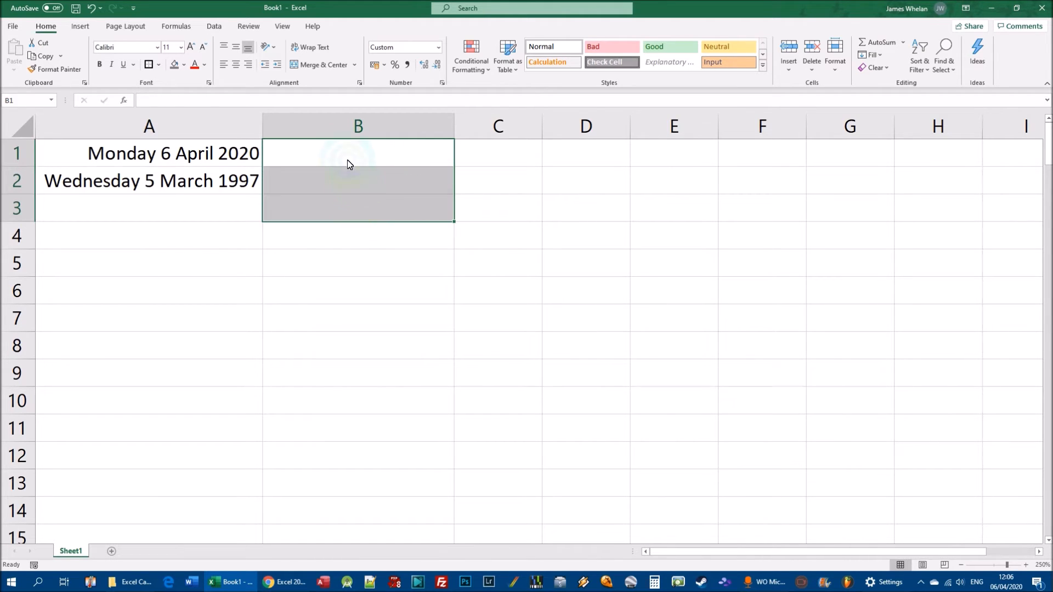
# Enter 10/12 in cell B1, enter it once more and check the stored date.
pyautogui.click(354, 155)
pyautogui.write('10')
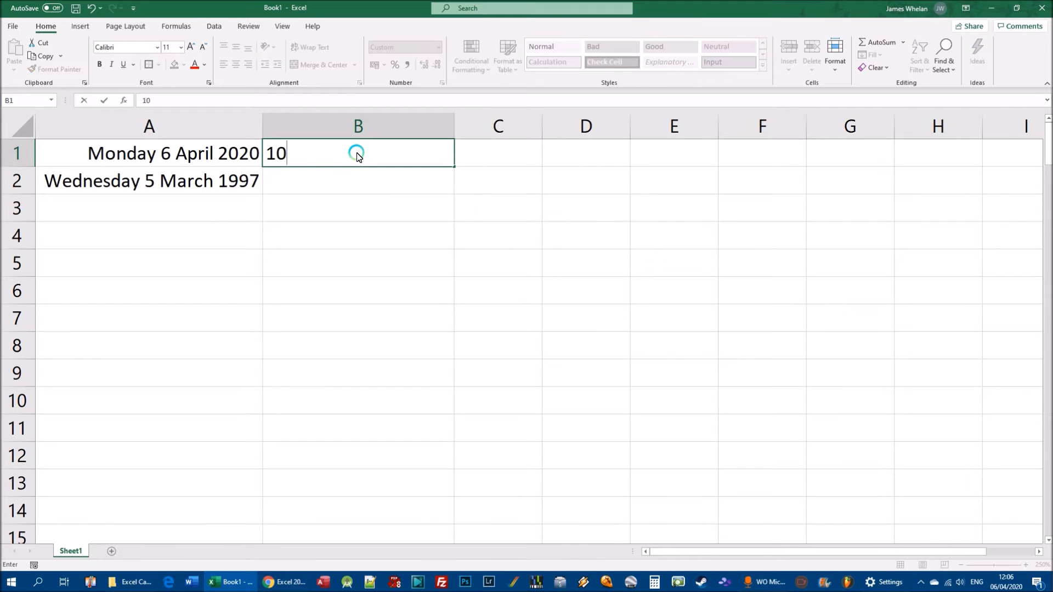
pyautogui.write('/12')
pyautogui.press('Return')
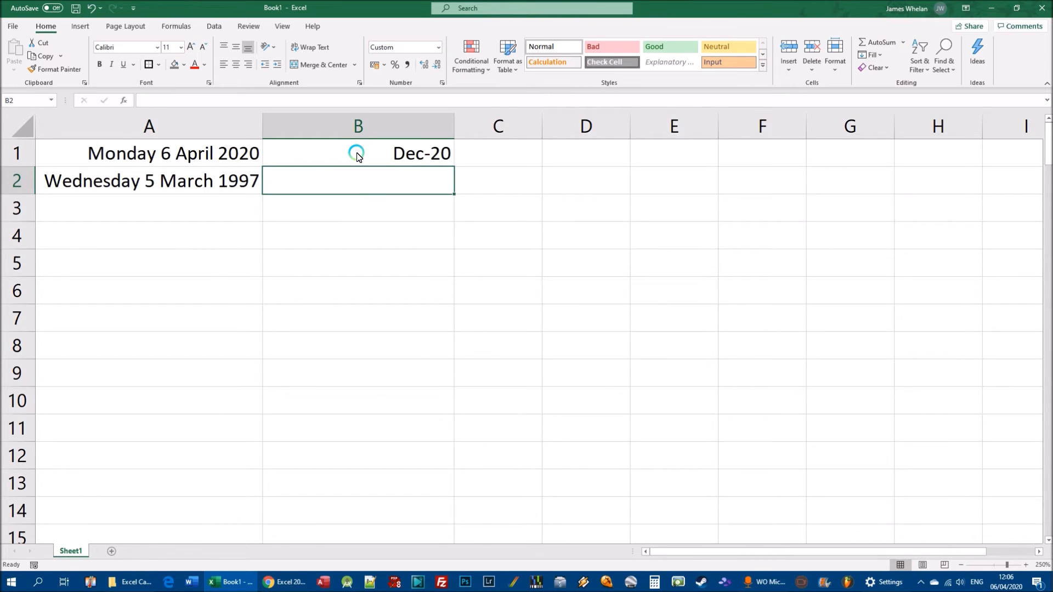
pyautogui.click(357, 156)
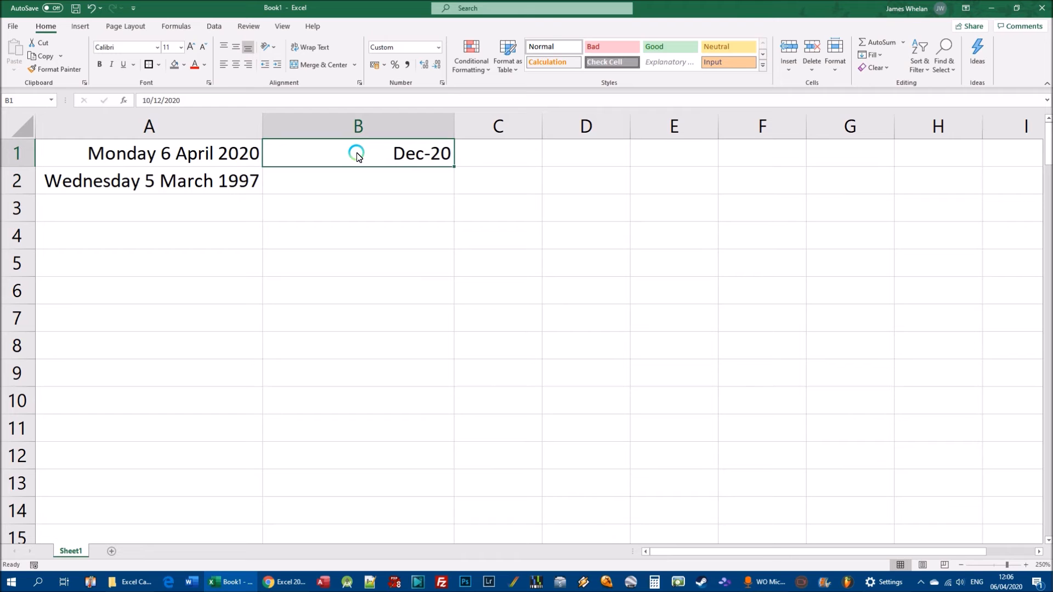
pyautogui.write('10')
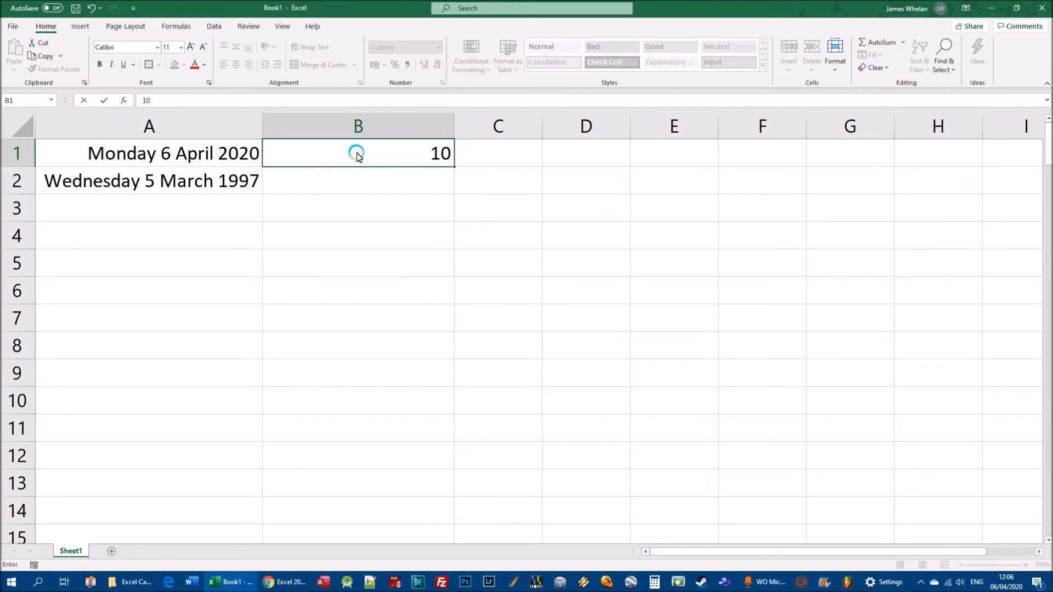
pyautogui.write('/12')
pyautogui.press('Return')
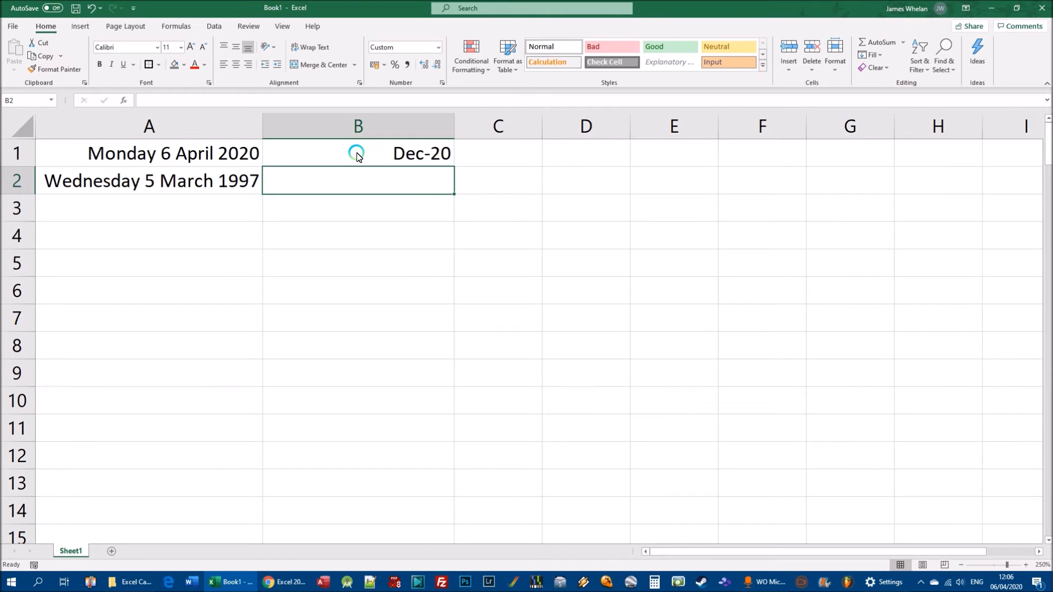
pyautogui.click(356, 157)
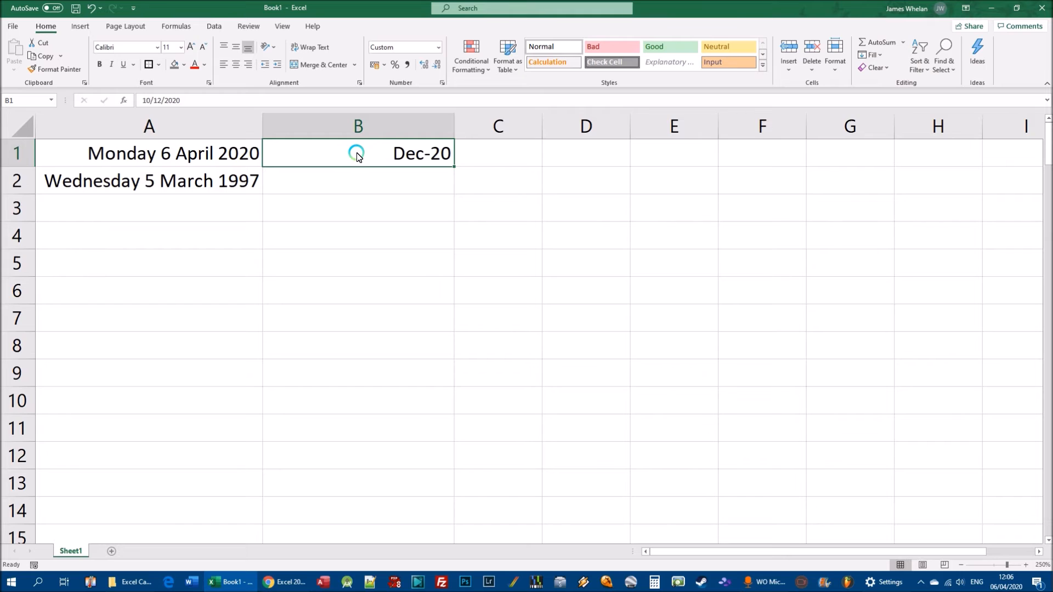
# Replace the content of cell B1 with May and check how the month alone is stored.
pyautogui.click(334, 264)
pyautogui.click(375, 155)
pyautogui.press('F2')
pyautogui.write('May')
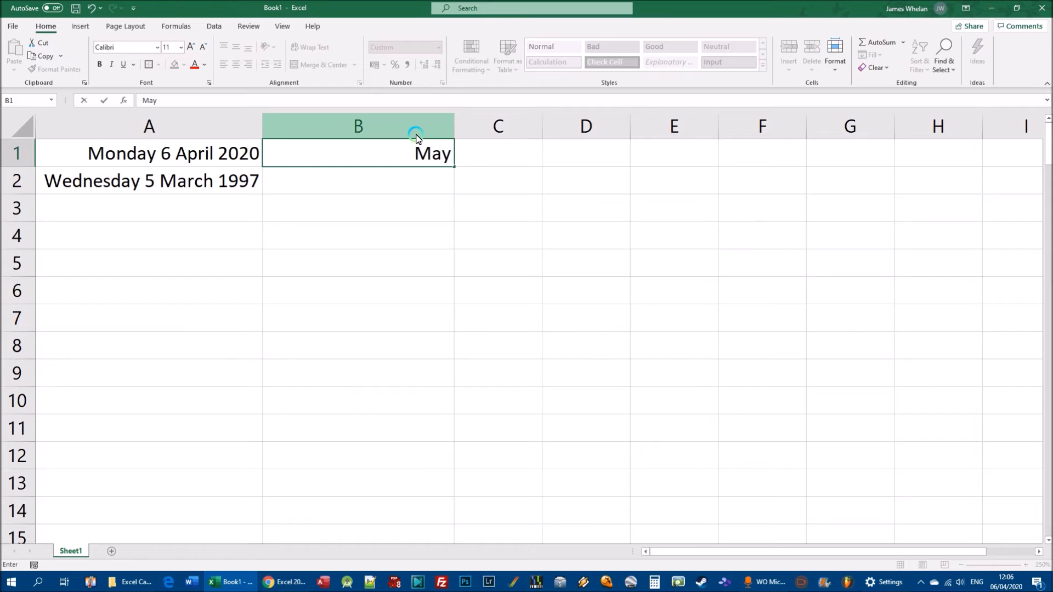
pyautogui.press('Return')
pyautogui.press('Up')
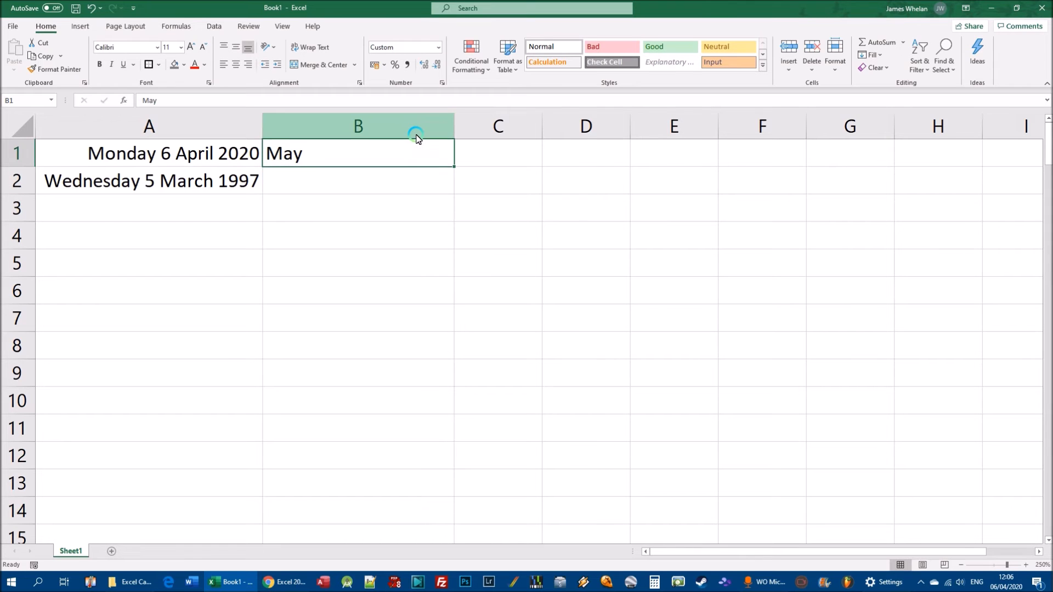
# Replace the content of cell B1 with May 12 and check the stored date.
pyautogui.write('May 12')
pyautogui.press('Return')
pyautogui.click(315, 159)
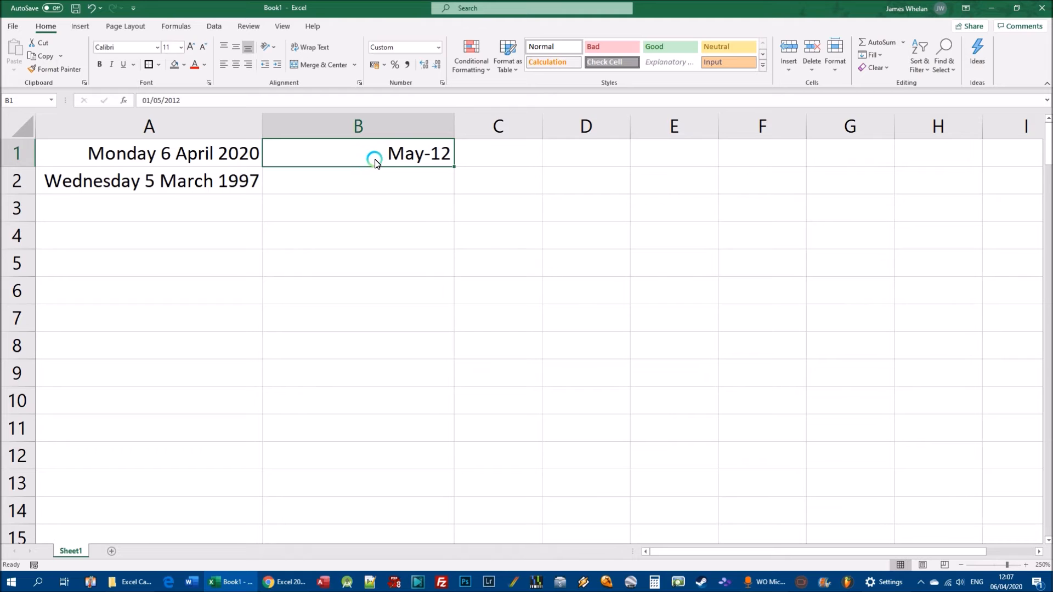
# Replace the content of cell B1 with May 2015 and check the stored date.
pyautogui.write('May')
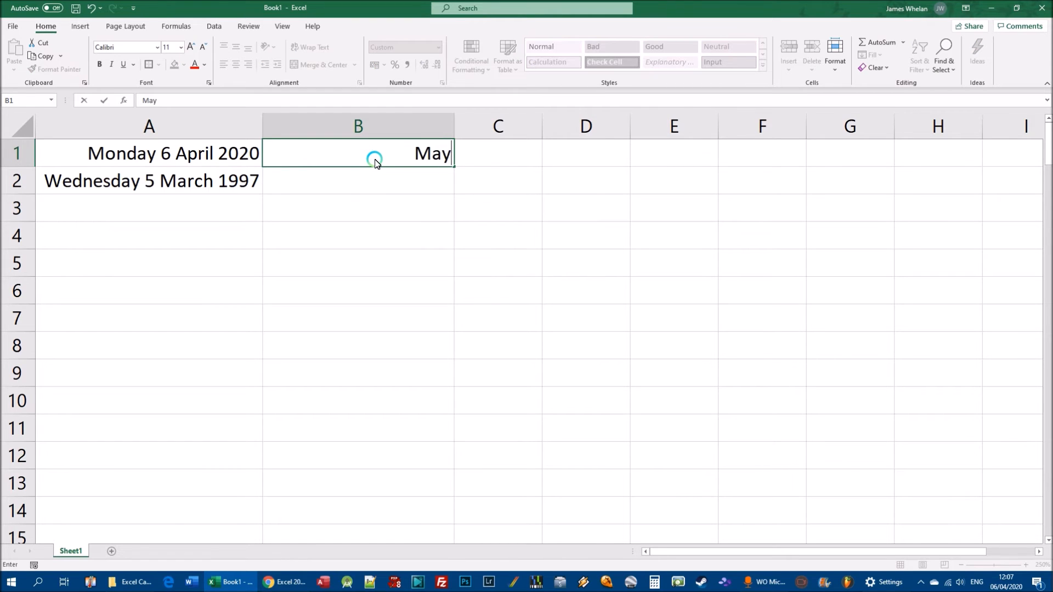
pyautogui.write(' 2015')
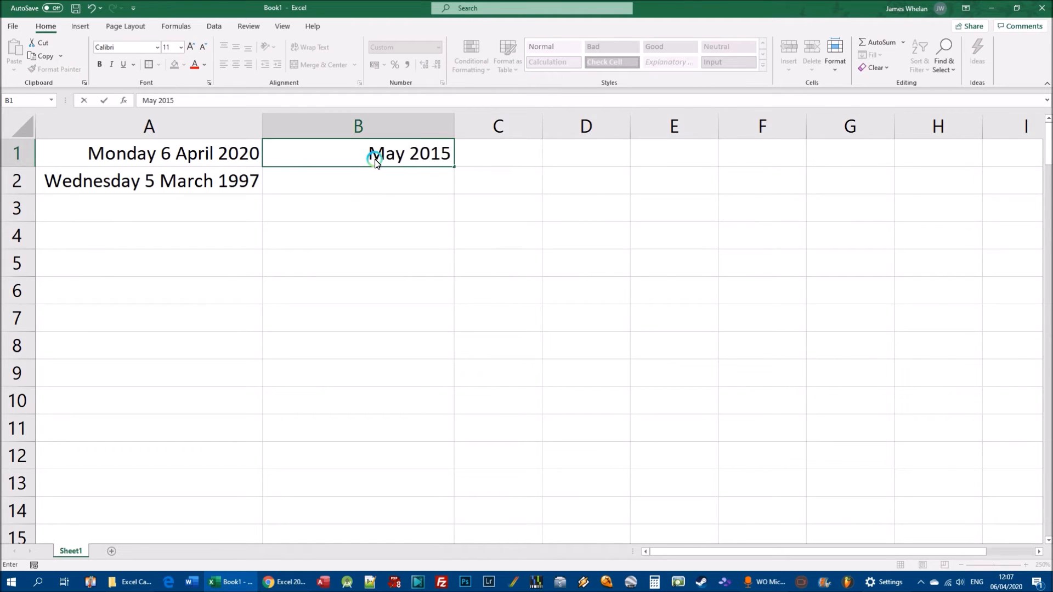
pyautogui.press('Return')
pyautogui.click(374, 159)
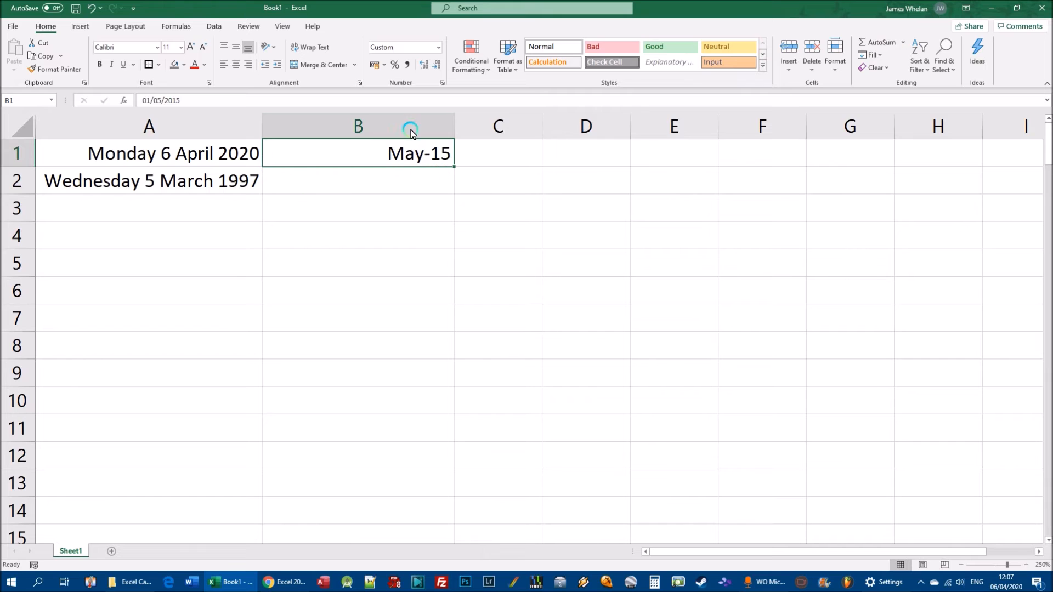
# Enter the date 02/05/1977 in cell A3 and check its stored value against the one in cell A1.
pyautogui.click(157, 204)
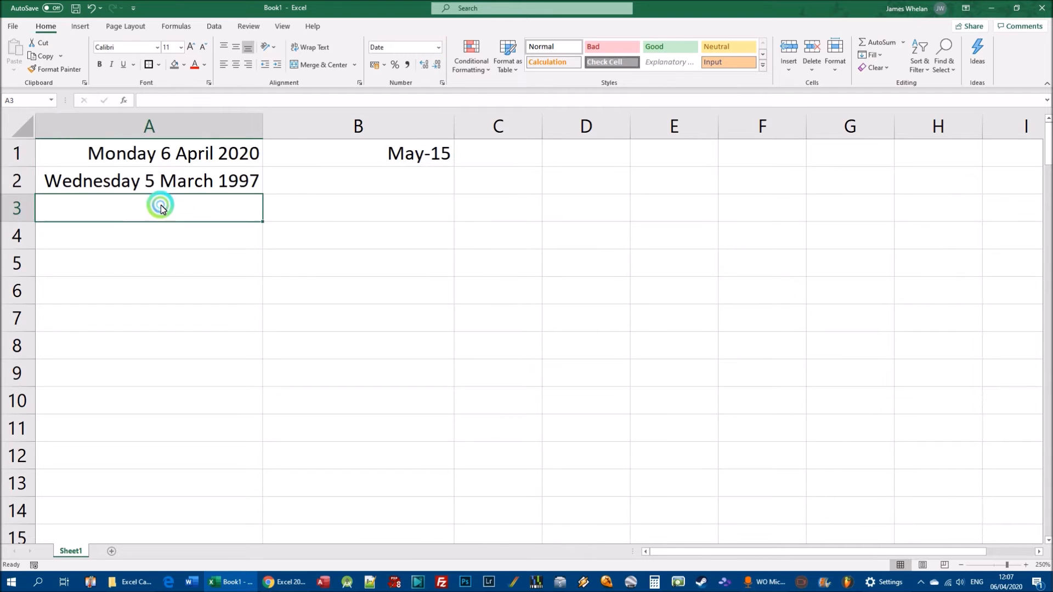
pyautogui.write('/')
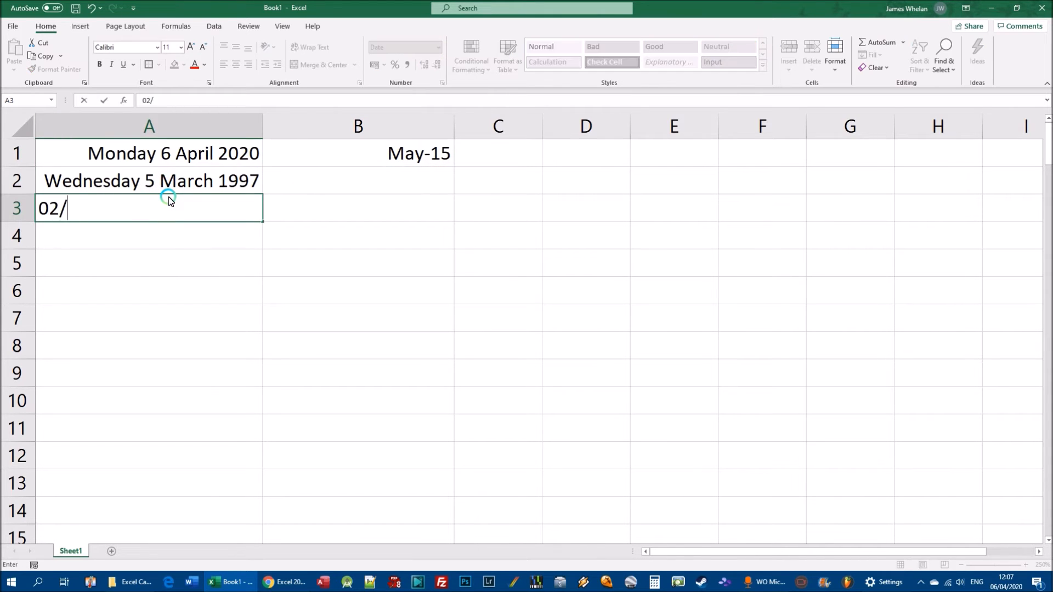
pyautogui.write('05/1977')
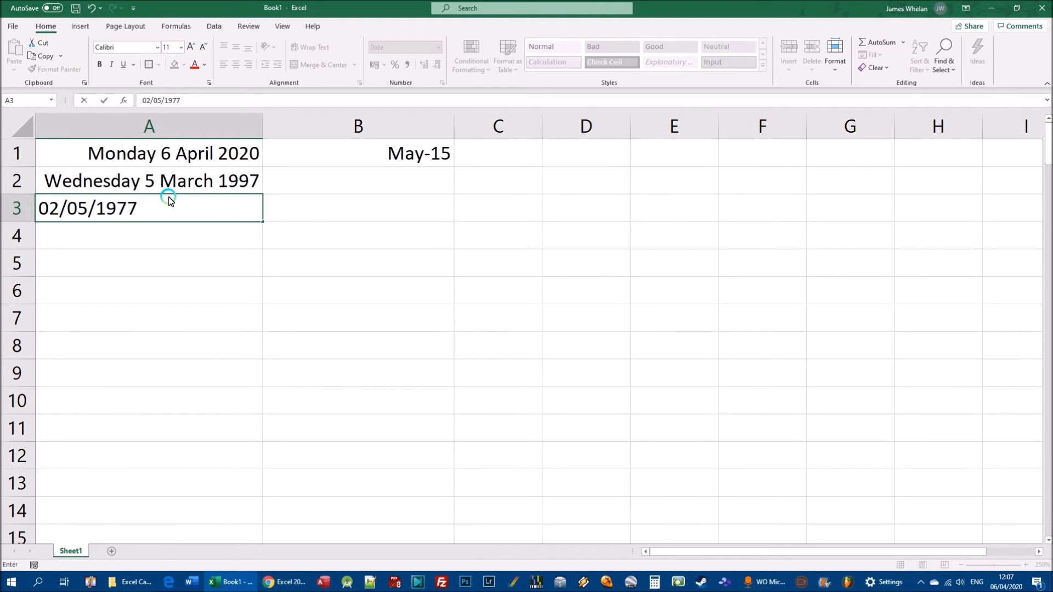
pyautogui.press('Return')
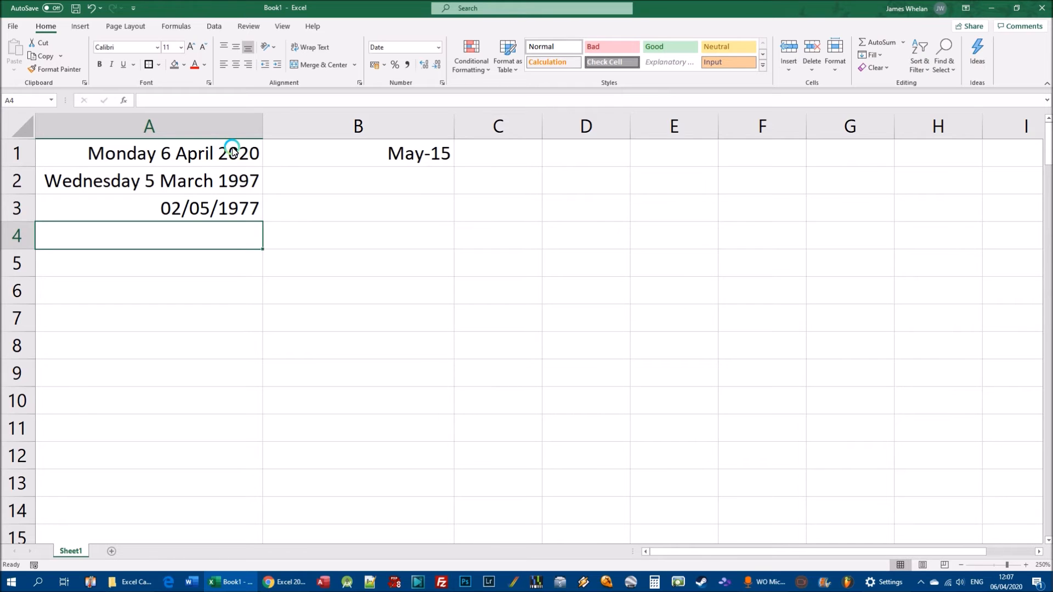
pyautogui.click(202, 157)
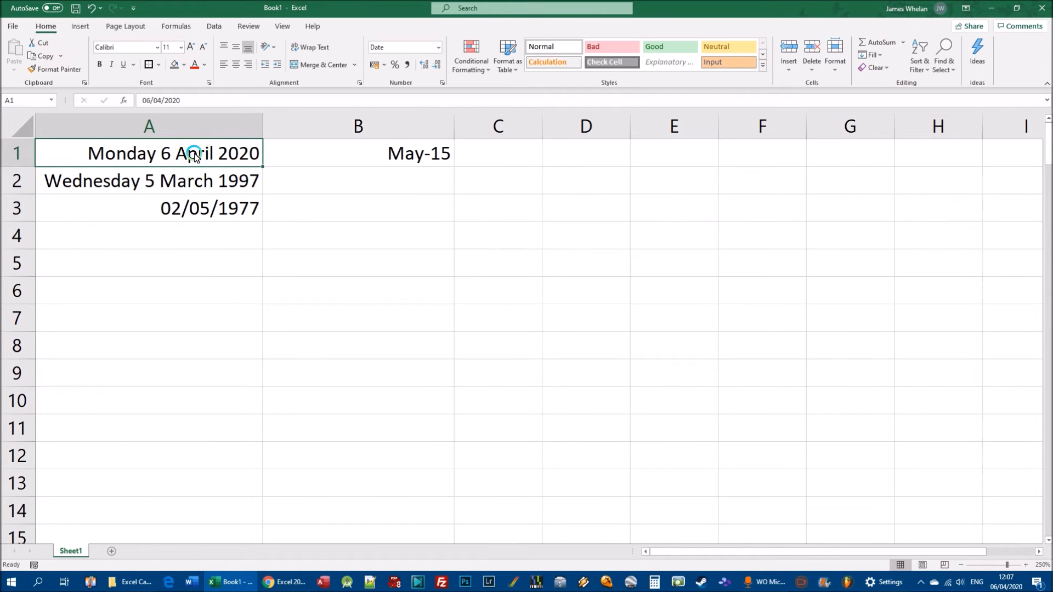
pyautogui.click(190, 207)
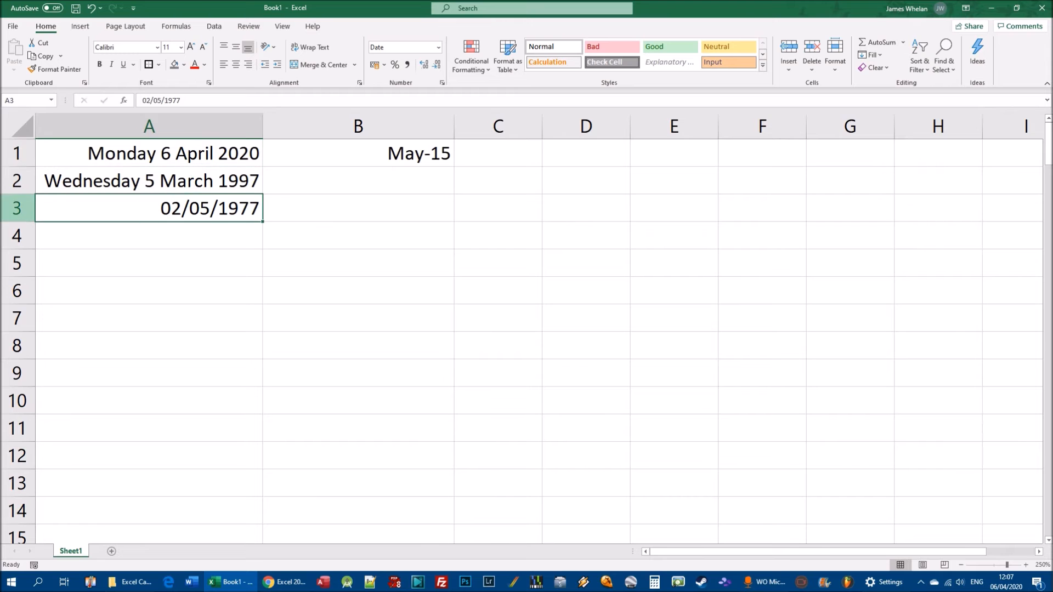
pyautogui.click(880, 583)
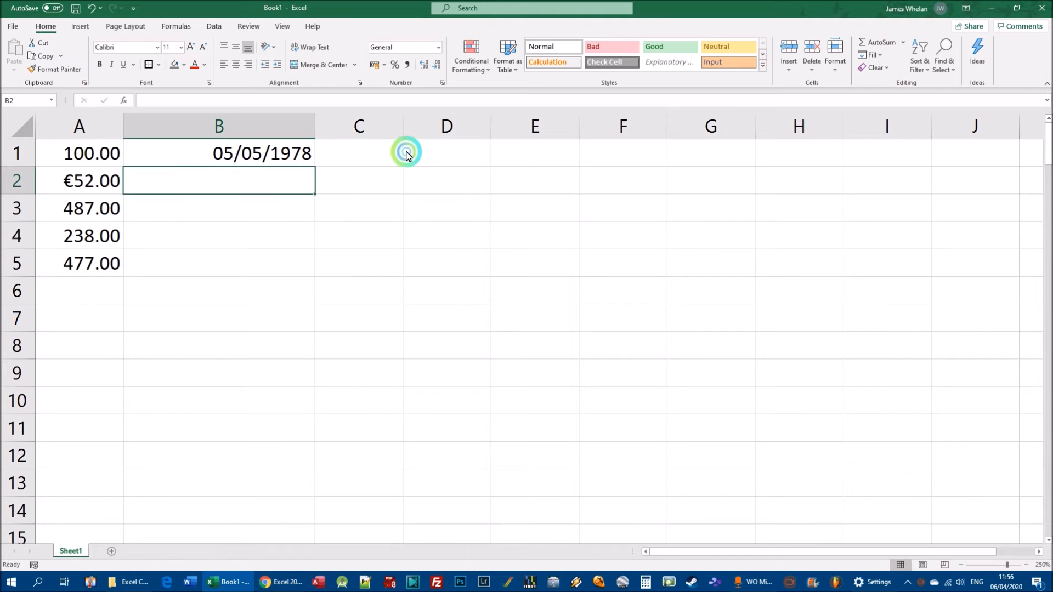
# Enter 5% in cell C1 and check the number format applied to it.
pyautogui.click(356, 151)
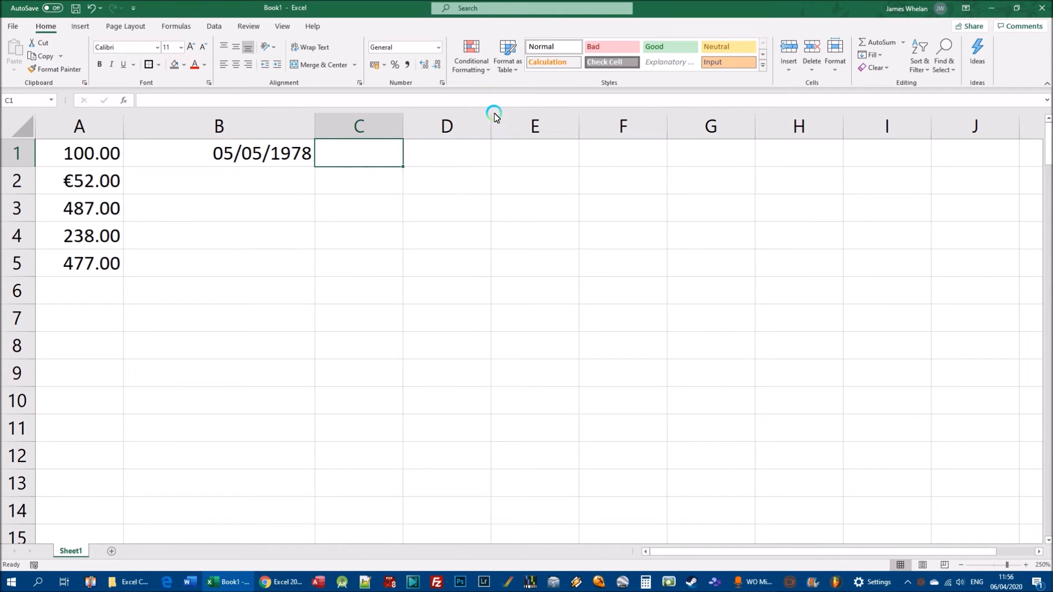
pyautogui.write('5')
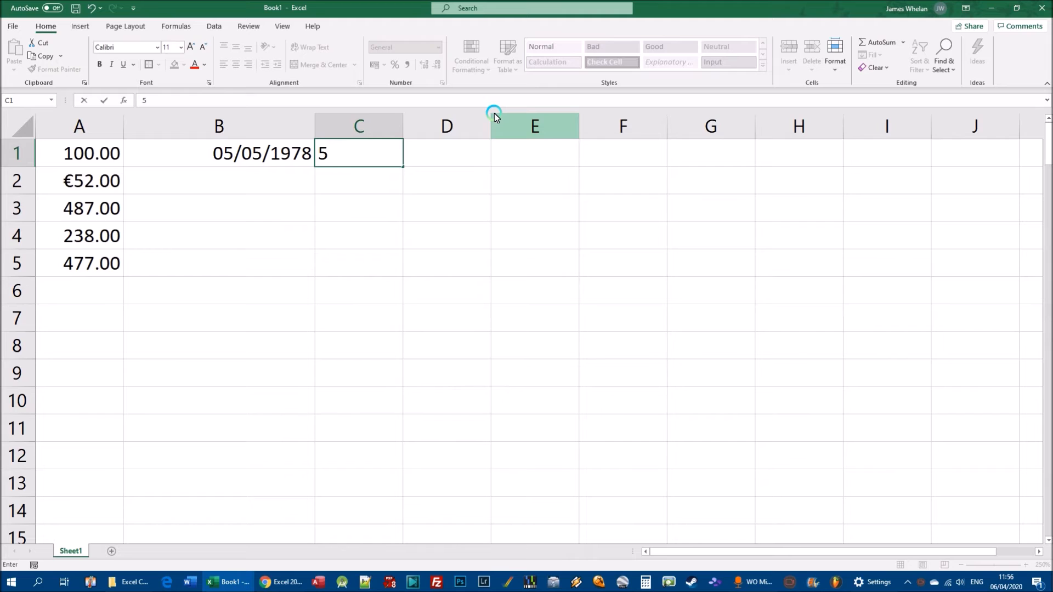
pyautogui.write('%')
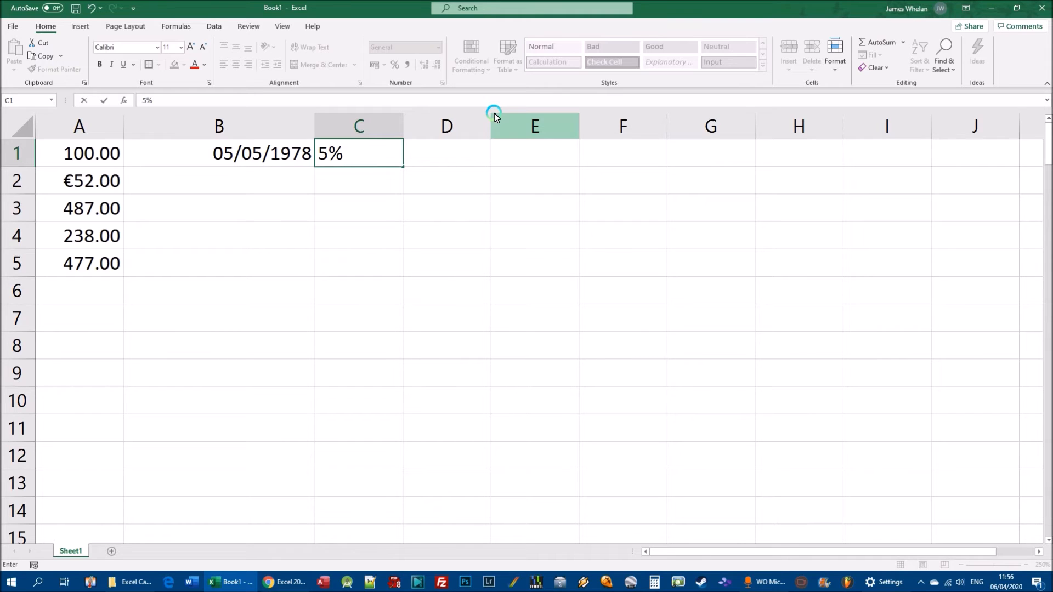
pyautogui.press('Return')
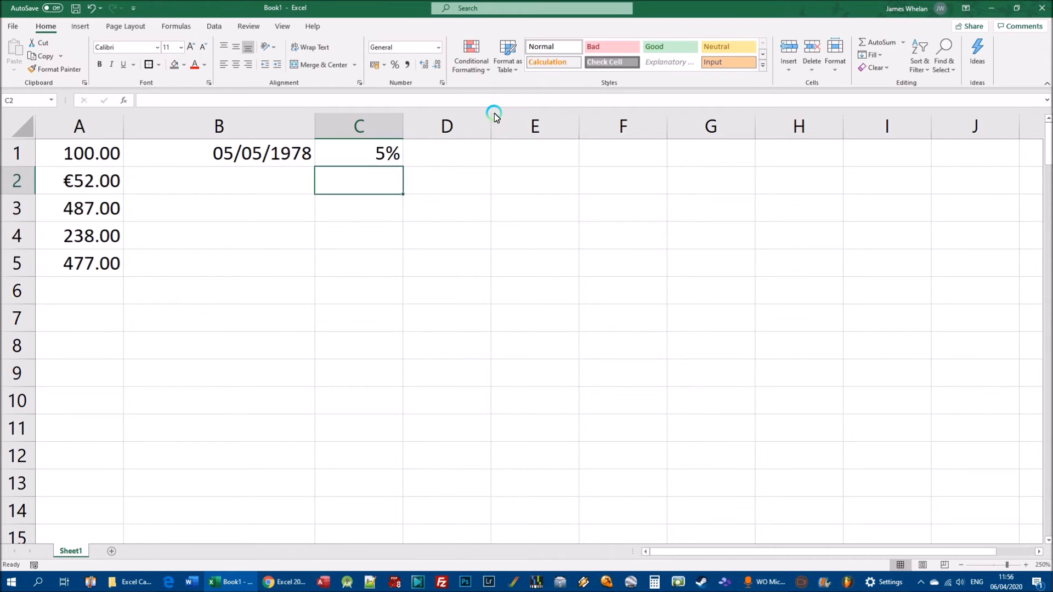
pyautogui.press('Up')
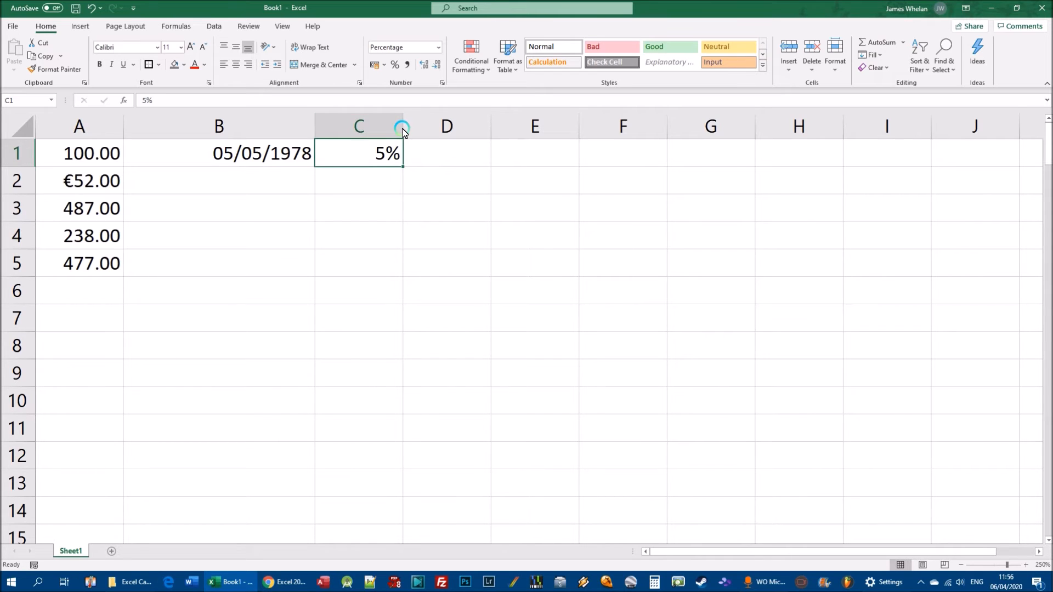
# Replace the content of cell C1 with 15, keeping the cell's percentage format.
pyautogui.press('Delete')
pyautogui.write('15')
pyautogui.press('Return')
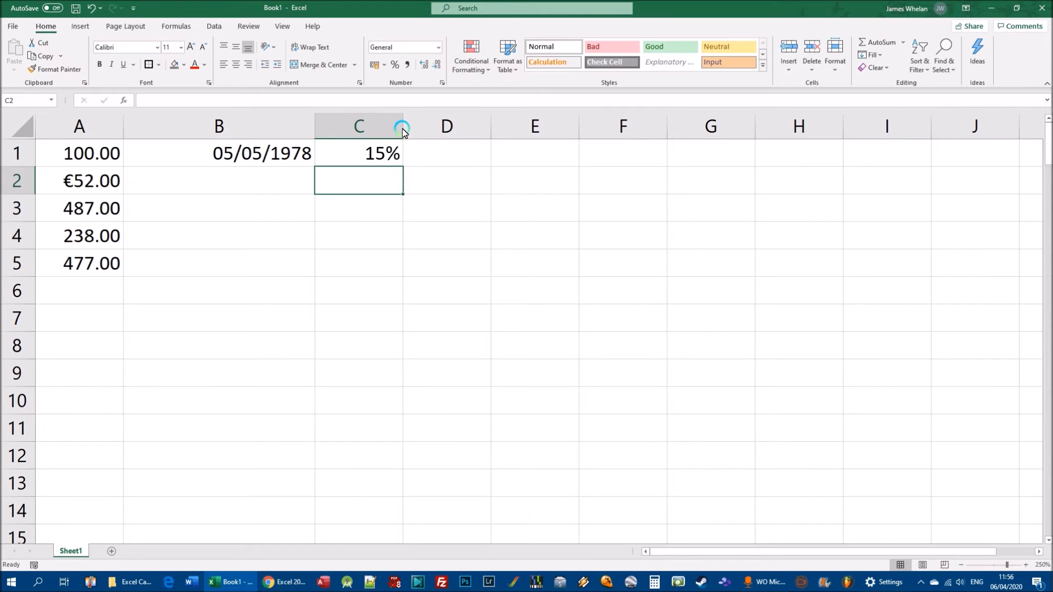
# Enter 0.15 as a plain decimal in cell D1 beside the percentage.
pyautogui.press('Up')
pyautogui.press('Right')
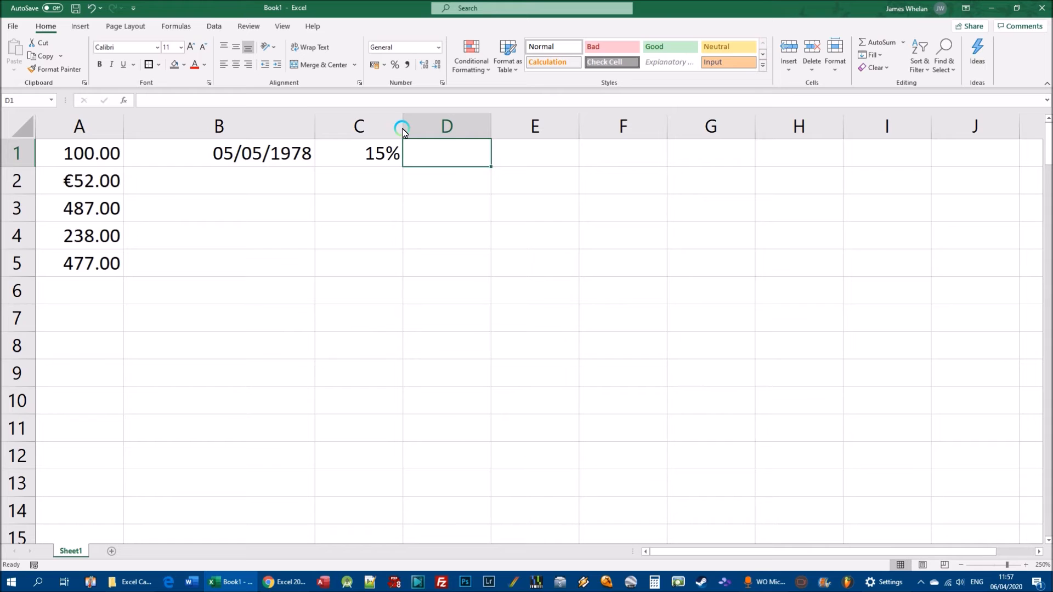
pyautogui.write('0.145')
pyautogui.press('BackSpace')
pyautogui.press('BackSpace')
pyautogui.write('5')
pyautogui.press('Return')
pyautogui.press('Up')
# Compare the stored values and number formats of cells C1 and D1.
pyautogui.click(384, 155)
pyautogui.click(412, 156)
pyautogui.click(372, 158)
pyautogui.click(373, 158)
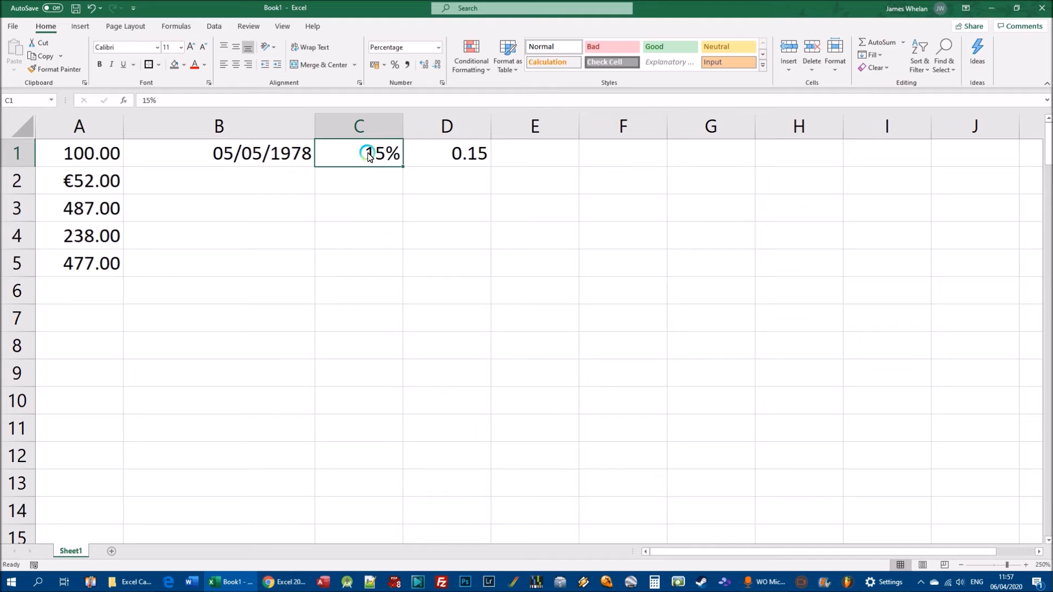
pyautogui.click(467, 157)
pyautogui.click(446, 157)
pyautogui.click(458, 154)
pyautogui.click(451, 155)
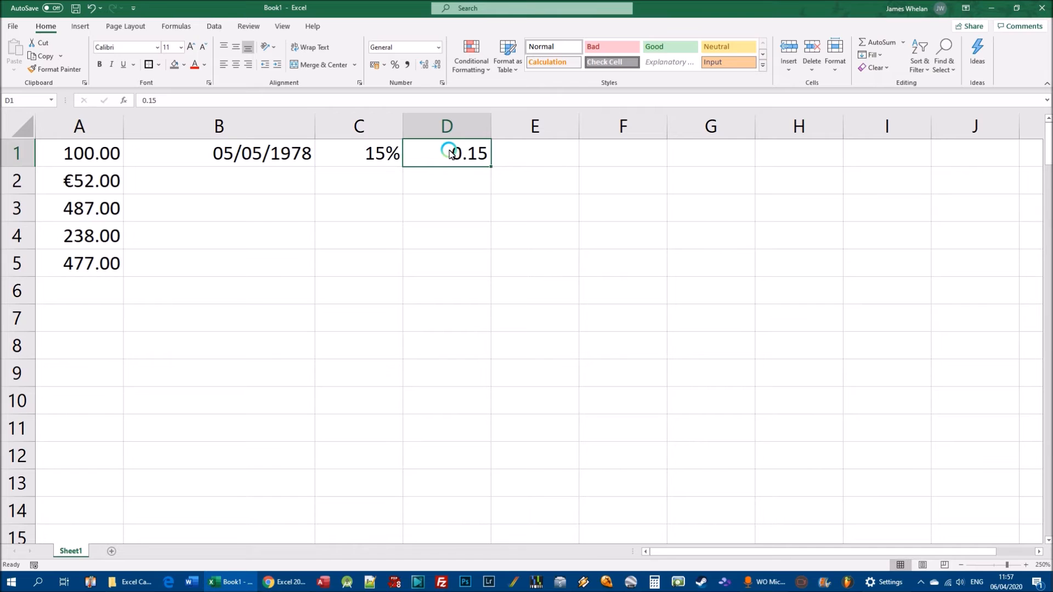
pyautogui.scroll(-2, 225, 237)
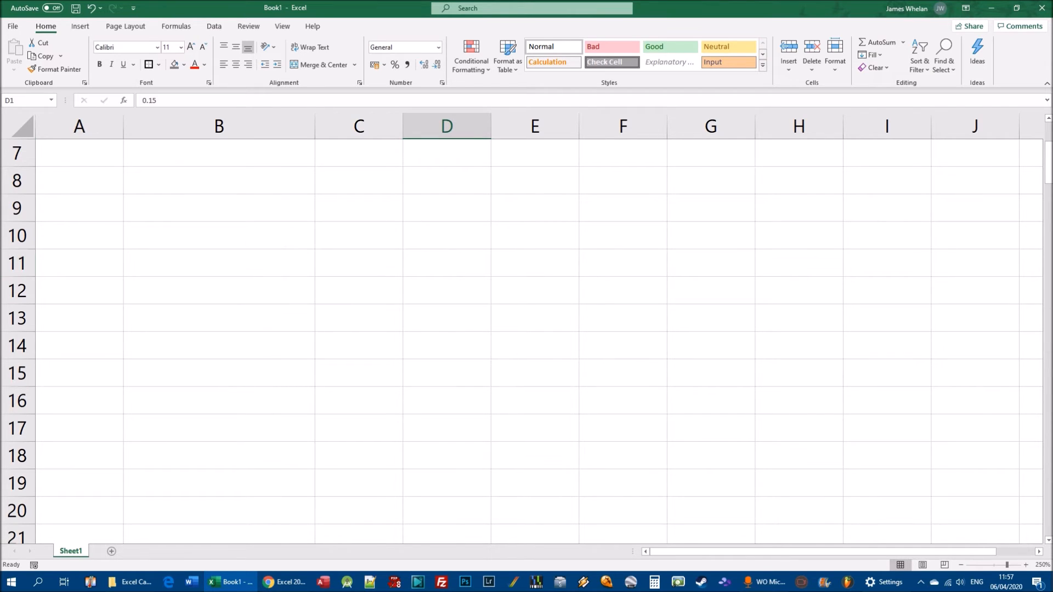
pyautogui.scroll(2, 417, 186)
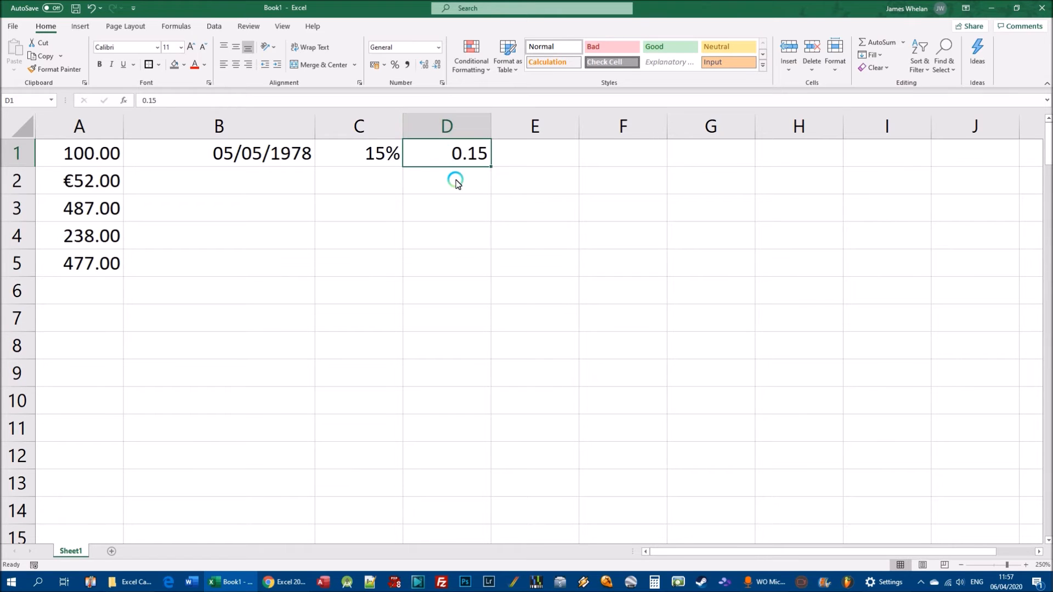
# Replace the content of cell D1 with 0.25 and apply the Percentage format to it.
pyautogui.write('0.25')
pyautogui.press('Return')
pyautogui.click(476, 153)
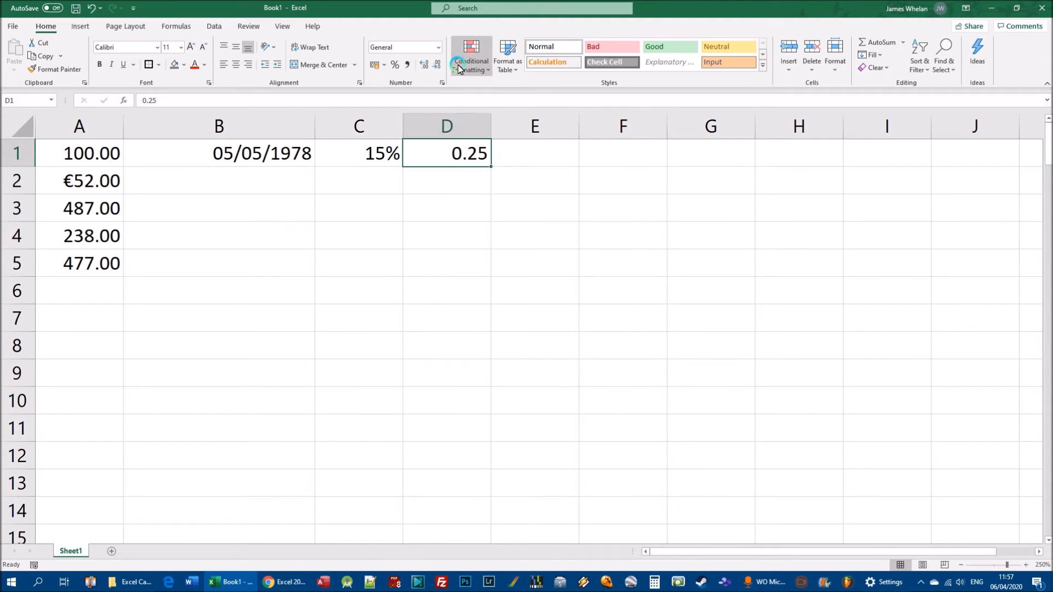
pyautogui.click(439, 49)
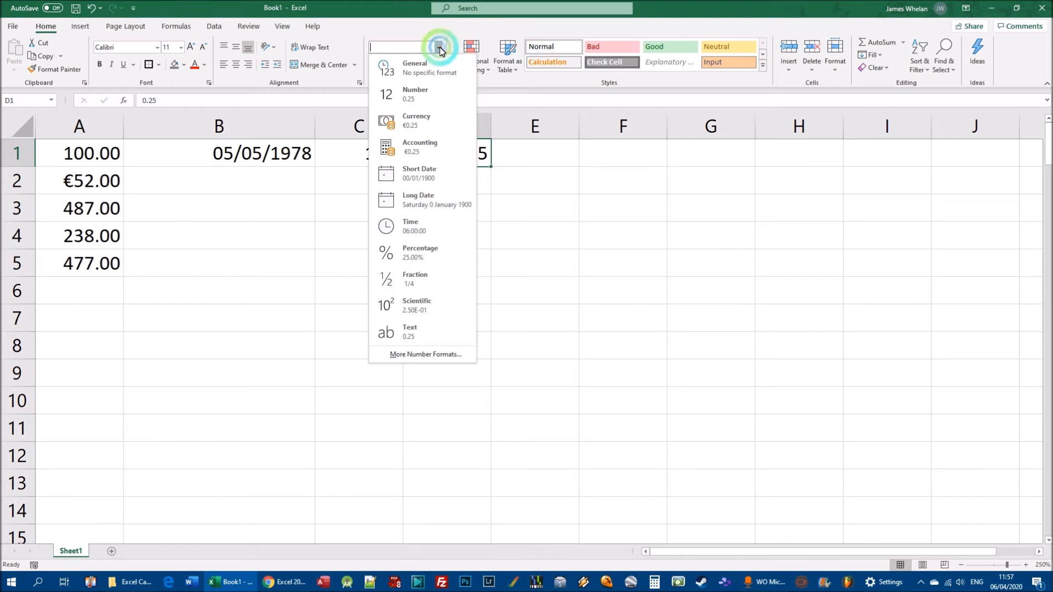
pyautogui.click(427, 249)
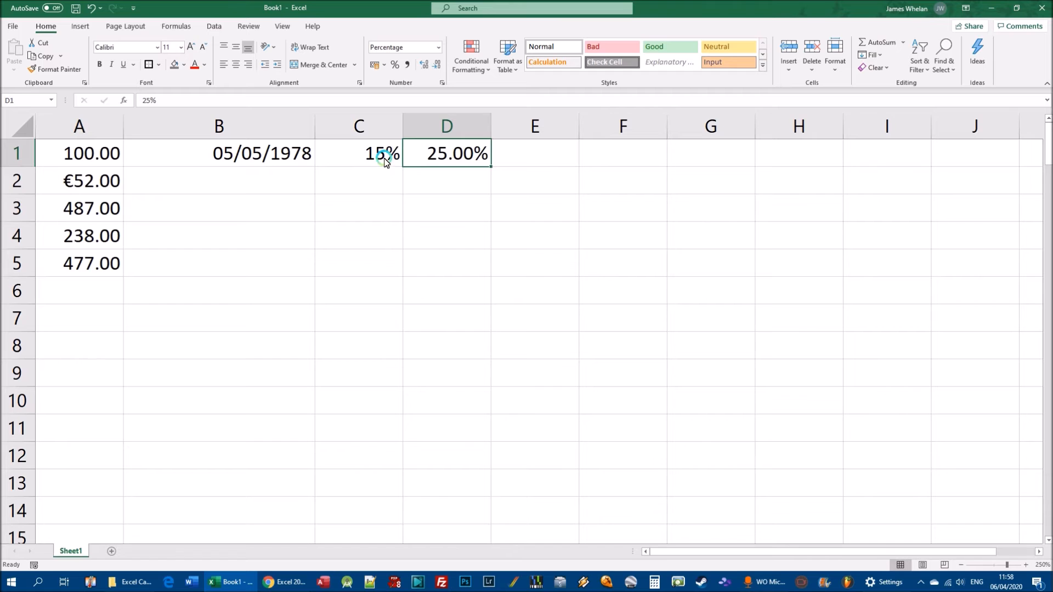
# Clear all contents and formatting from cells C1 and D1.
pyautogui.moveTo(383, 157); pyautogui.dragTo(447, 159)
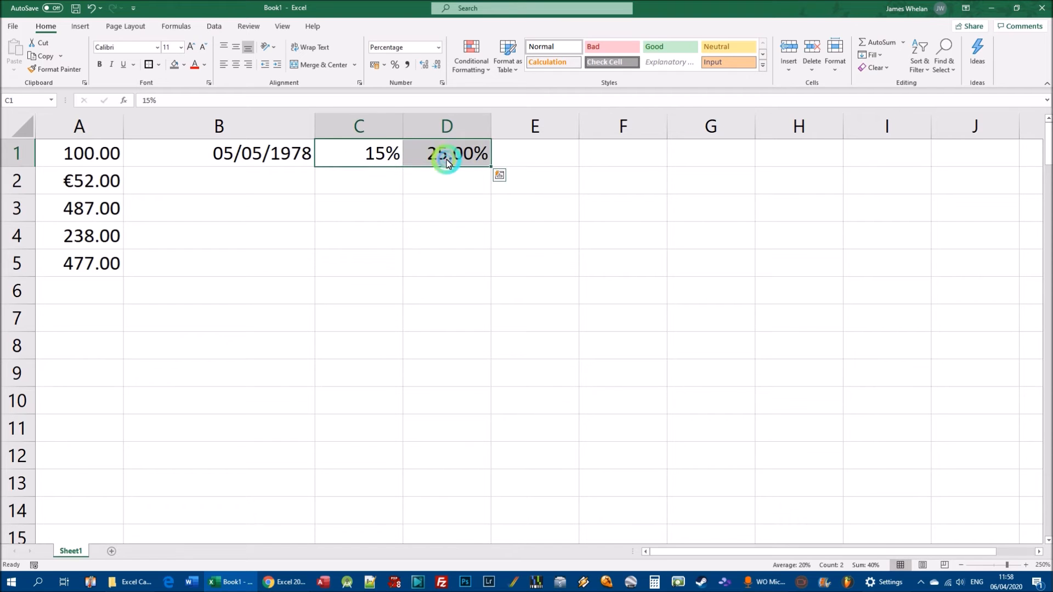
pyautogui.click(873, 68)
pyautogui.click(877, 84)
pyautogui.click(622, 202)
# Enter 15 as a plain number in cell C1 and apply the Percentage format to it.
pyautogui.click(336, 158)
pyautogui.write('15')
pyautogui.press('Return')
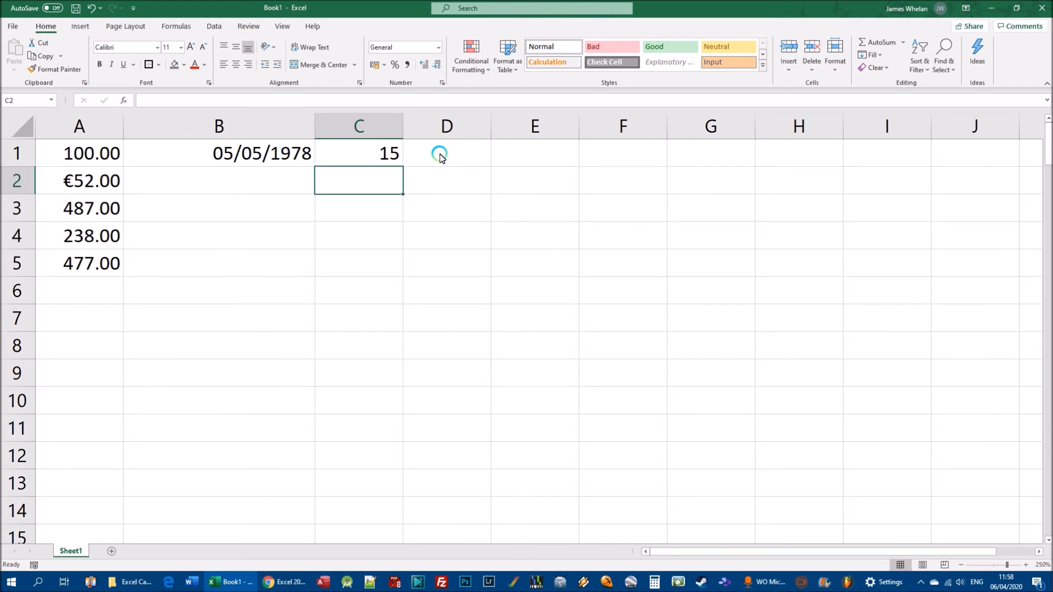
pyautogui.click(373, 151)
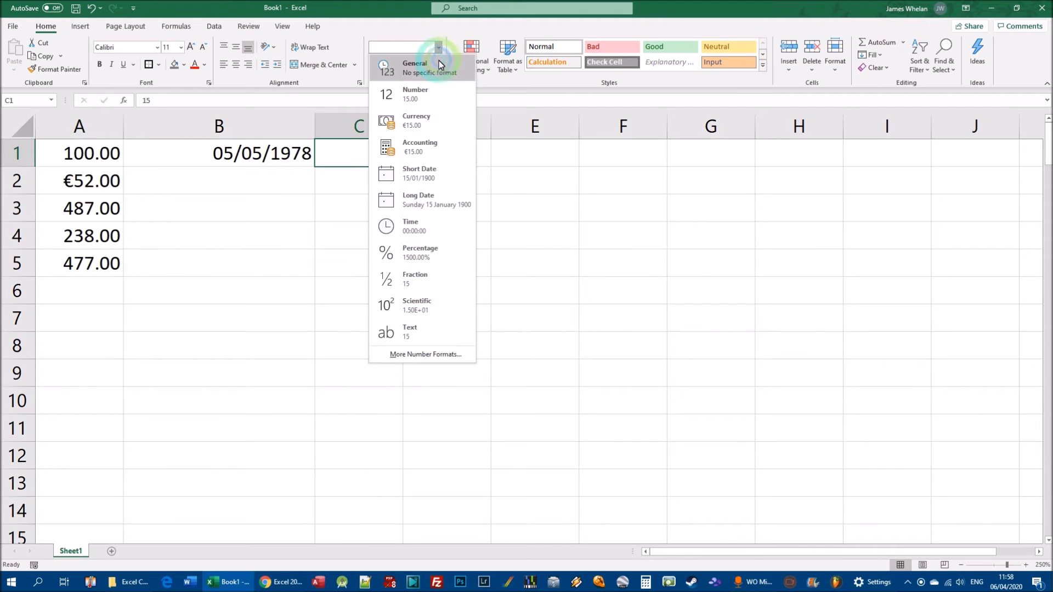
pyautogui.click(430, 255)
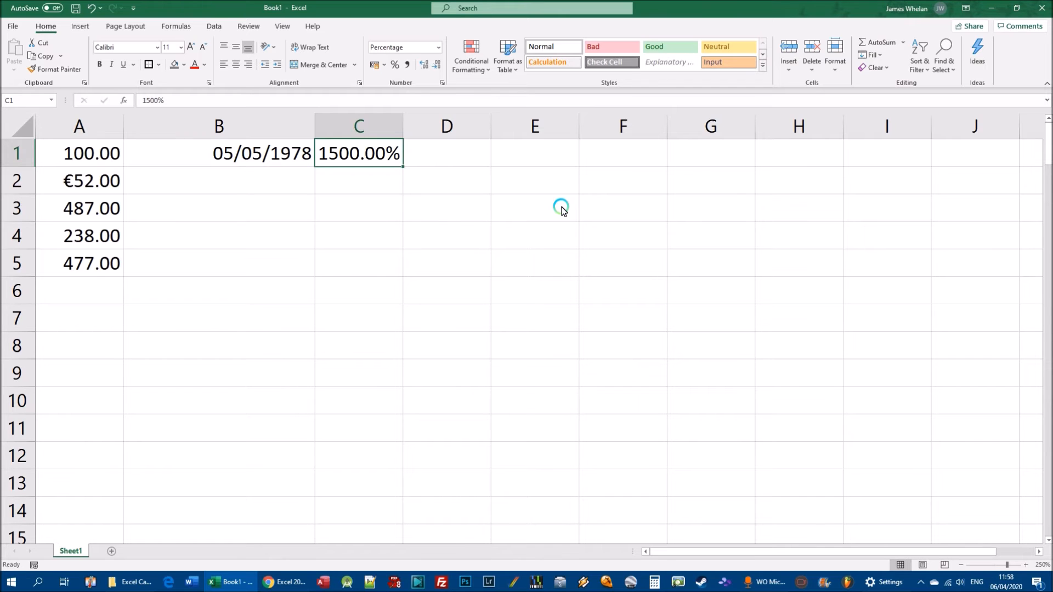
# Reapply the Percentage format to cell C1, and clear all its contents and formatting.
pyautogui.click(438, 47)
pyautogui.click(422, 254)
pyautogui.click(874, 68)
pyautogui.click(898, 90)
# Enter 0.15 in the cleared cell C1 and format it as Percentage.
pyautogui.click(376, 159)
pyautogui.write('0.15')
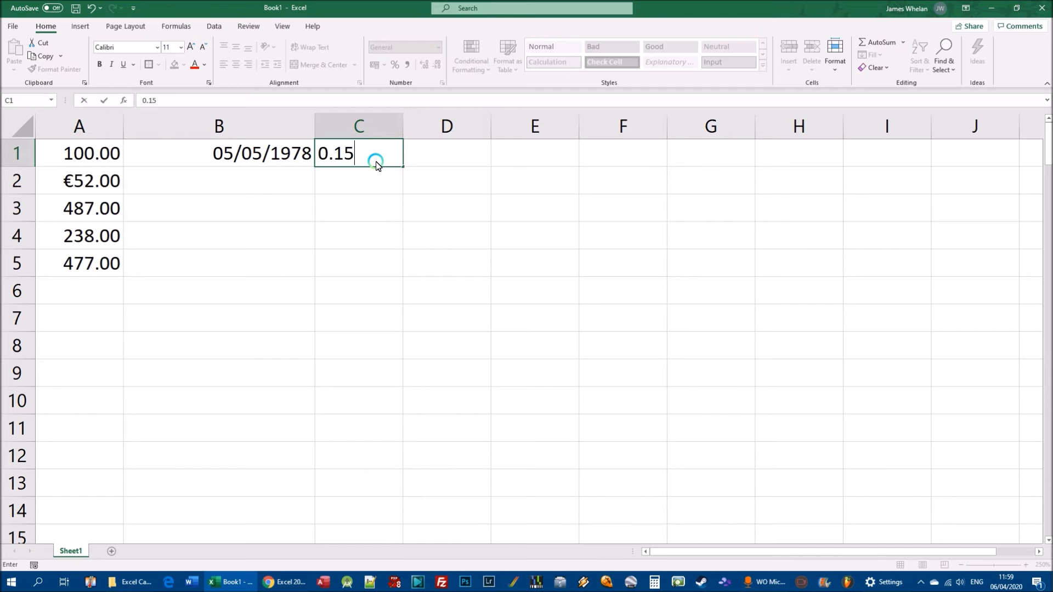
pyautogui.press('Return')
pyautogui.click(371, 160)
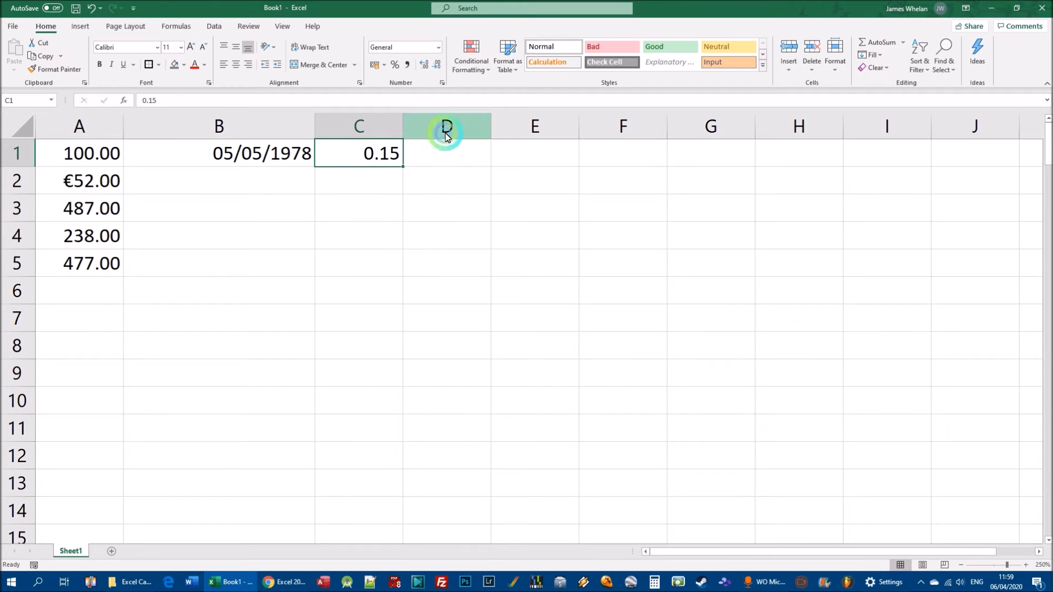
pyautogui.click(439, 48)
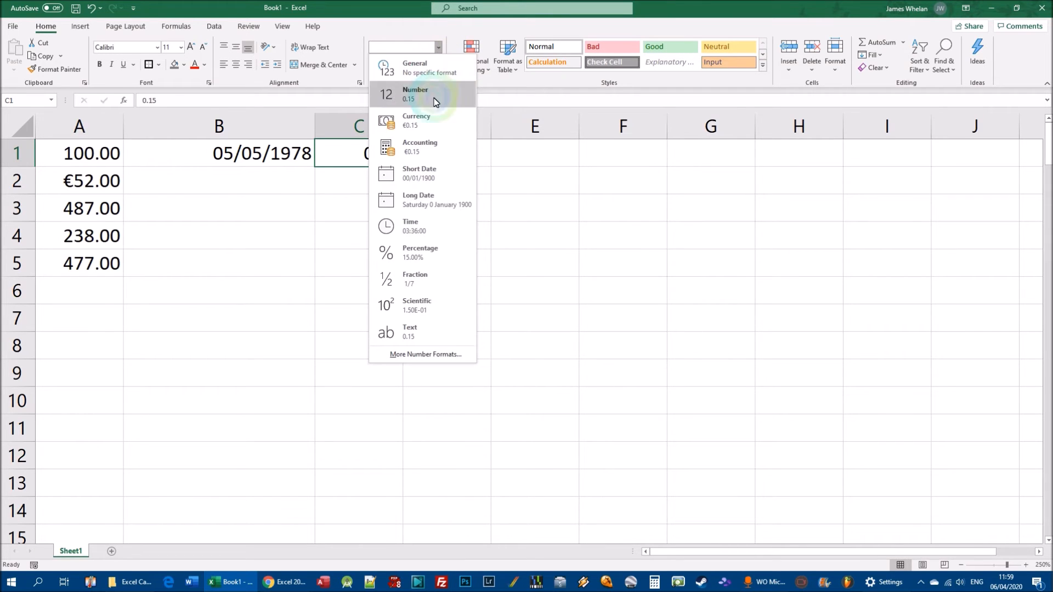
pyautogui.click(409, 252)
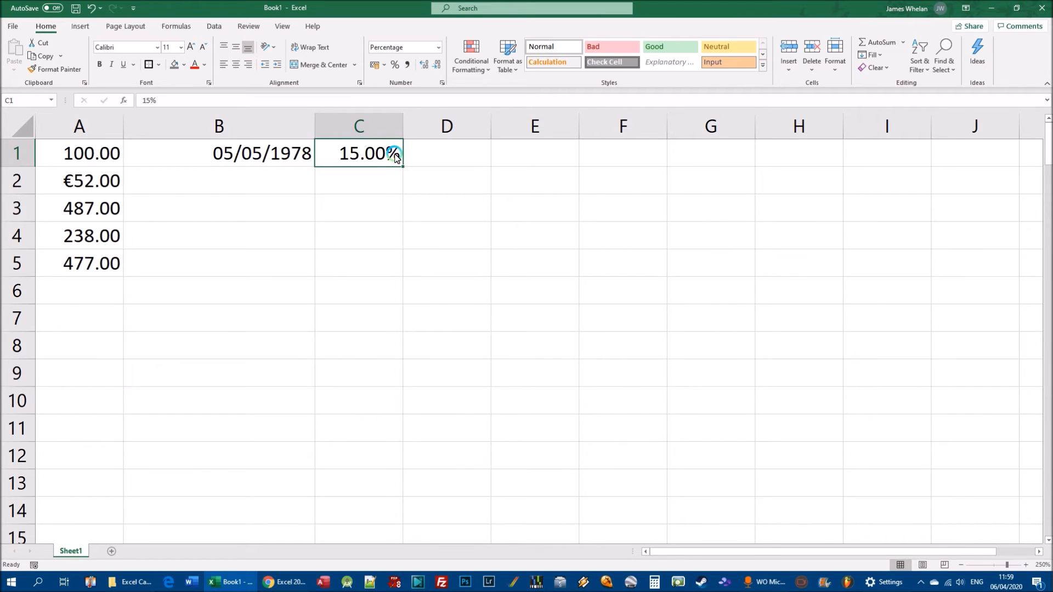
# Format the whole empty column D as Percentage, check cell D1, and apply the format to the column once more.
pyautogui.click(435, 128)
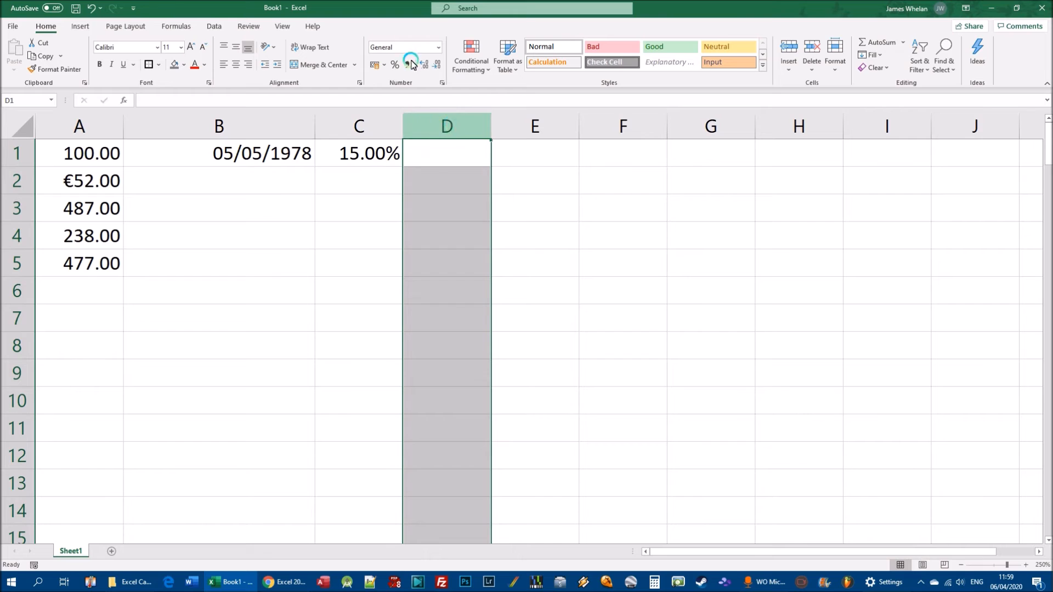
pyautogui.click(440, 49)
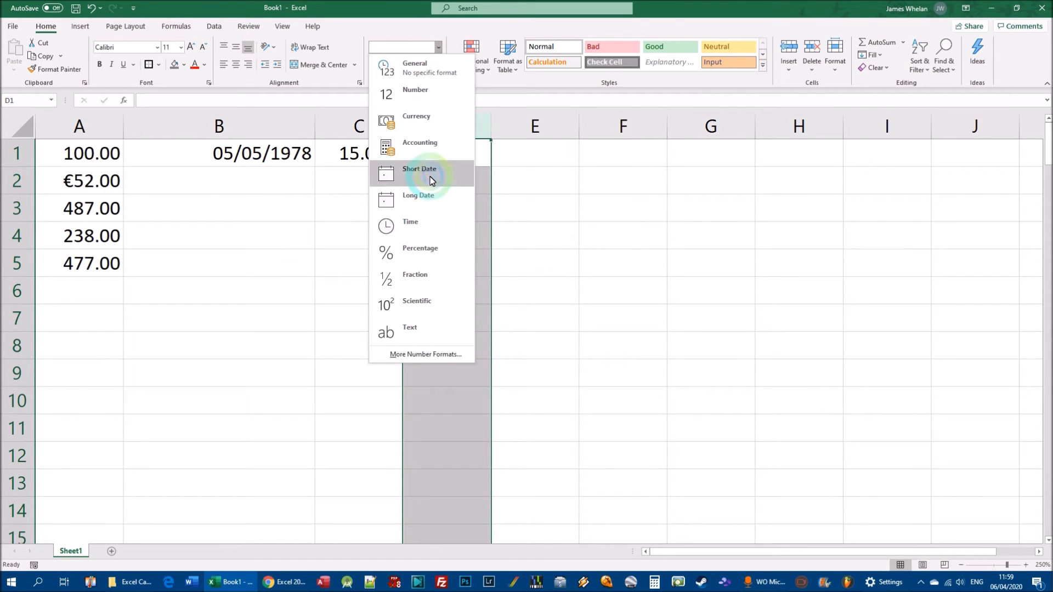
pyautogui.click(419, 250)
pyautogui.click(452, 144)
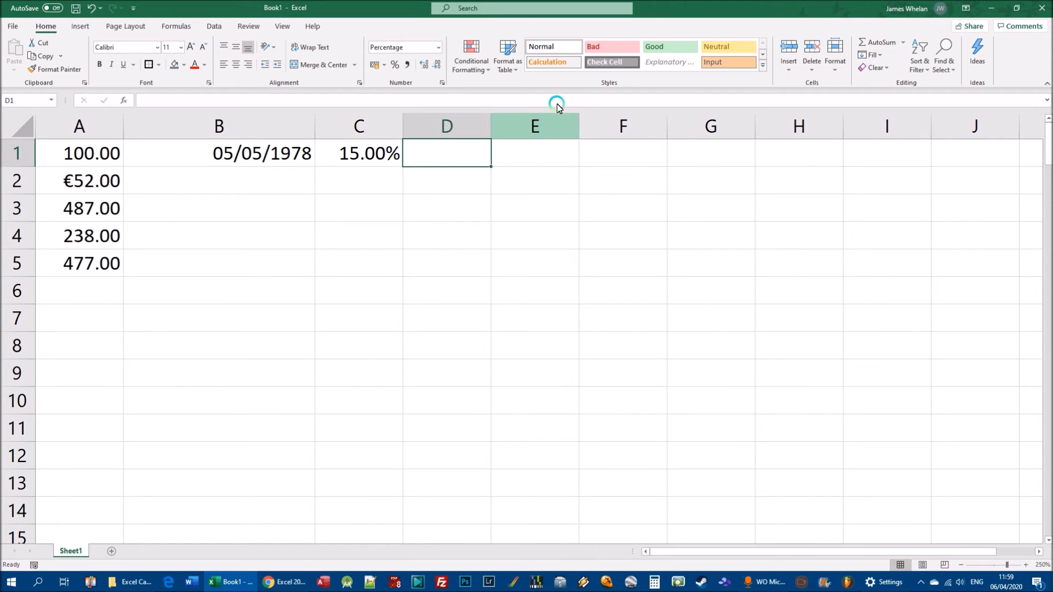
pyautogui.click(433, 130)
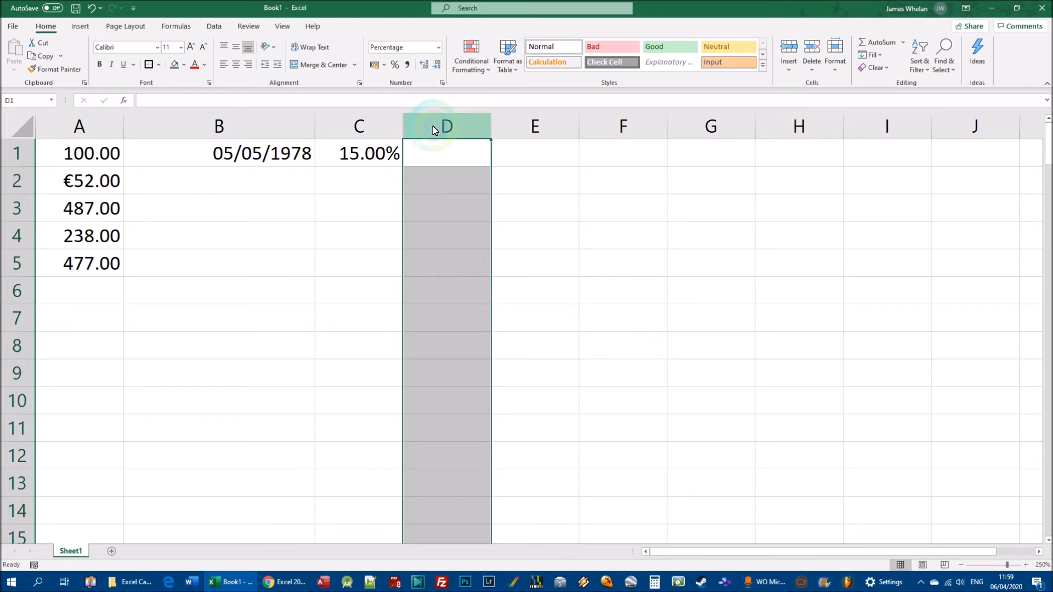
pyautogui.click(439, 42)
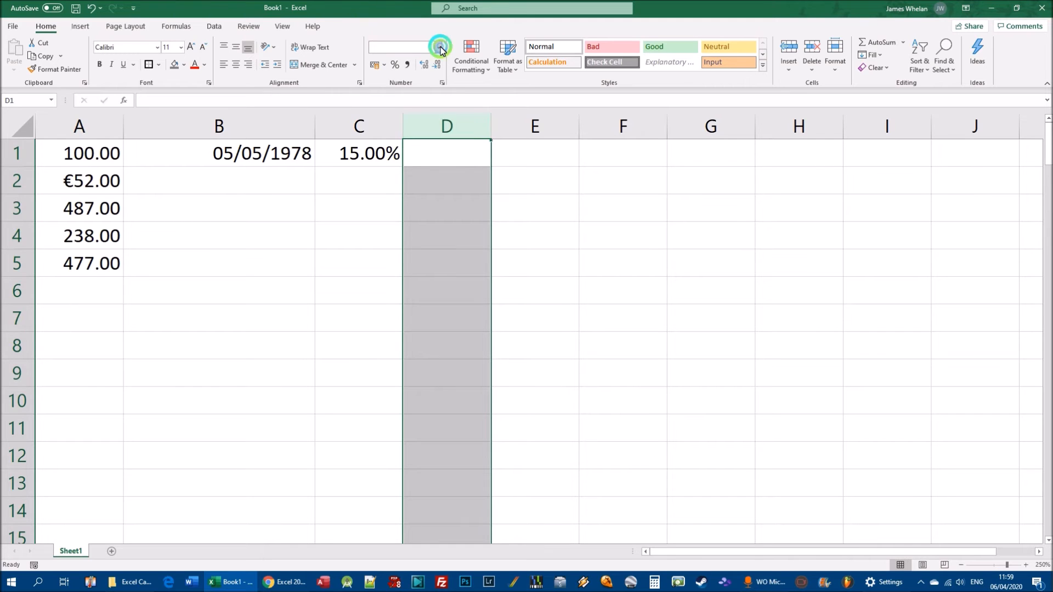
pyautogui.click(430, 247)
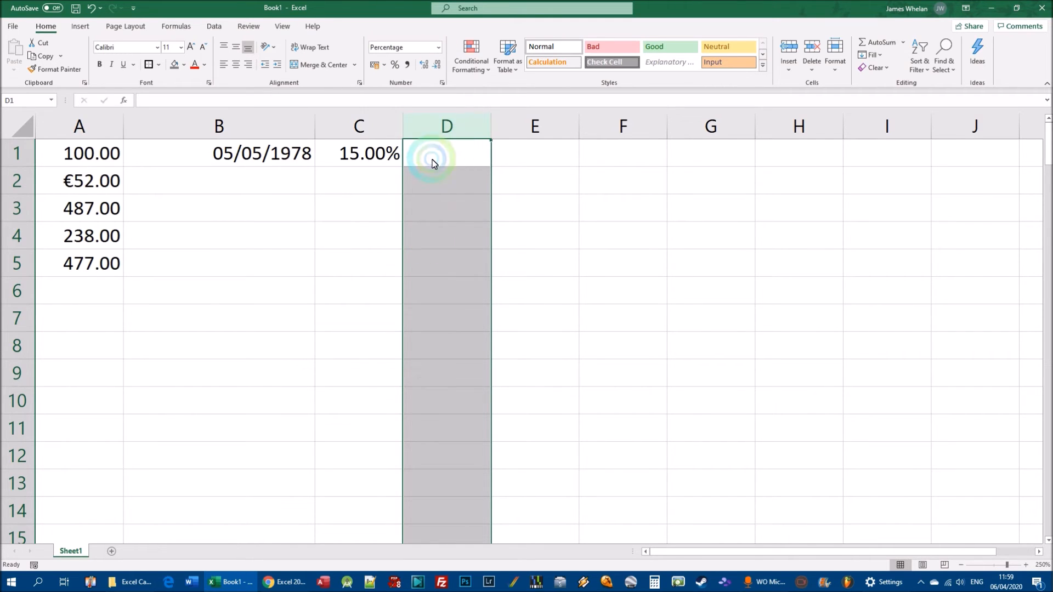
# Enter 17% in cell D1 and 1% in cell D2 of the Percentage-formatted column.
pyautogui.click(432, 159)
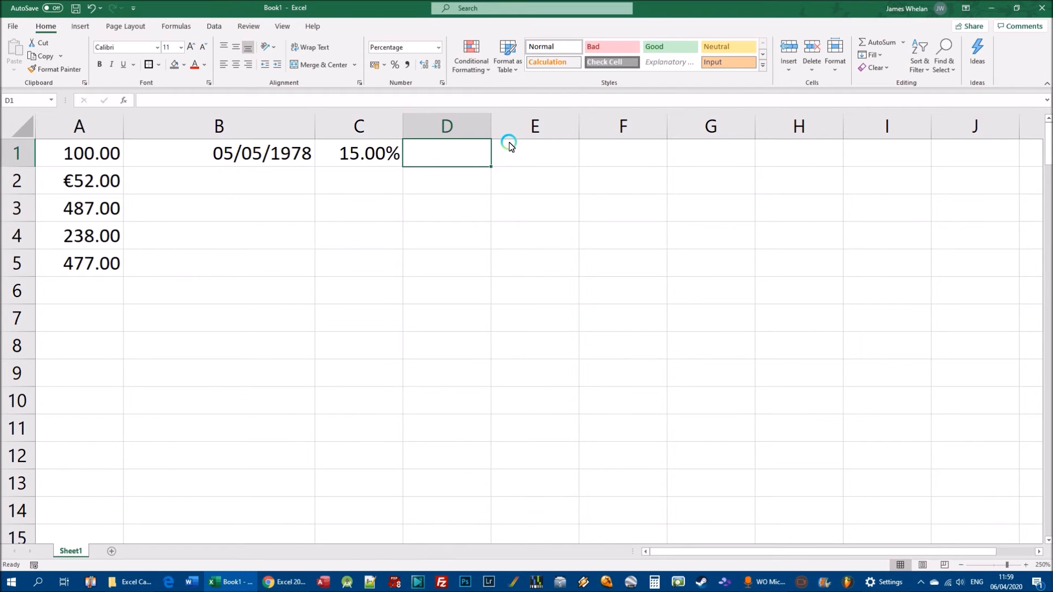
pyautogui.write('17%')
pyautogui.press('Return')
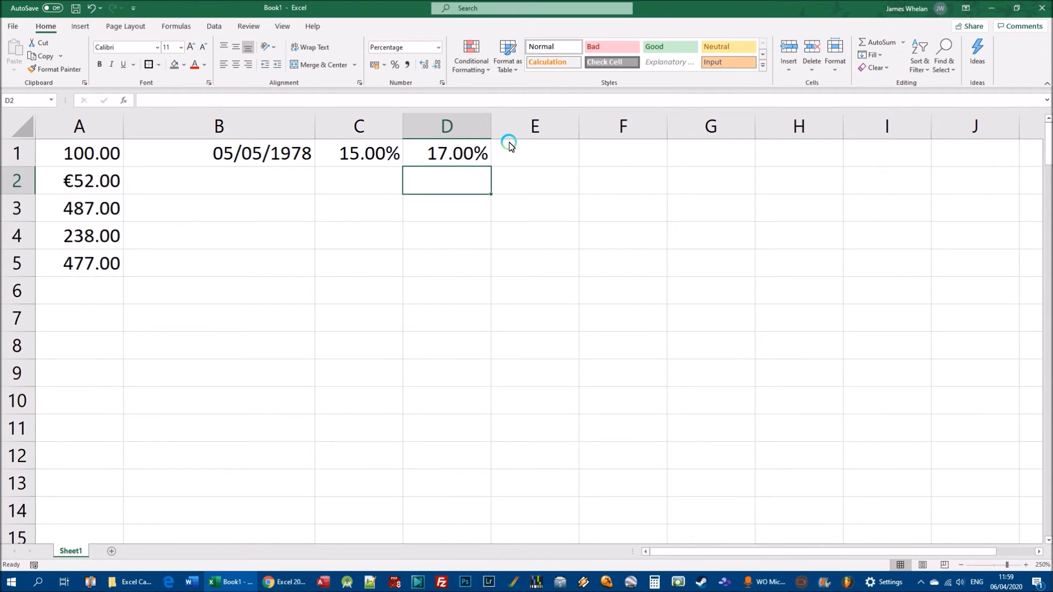
pyautogui.write('1%')
pyautogui.press('Return')
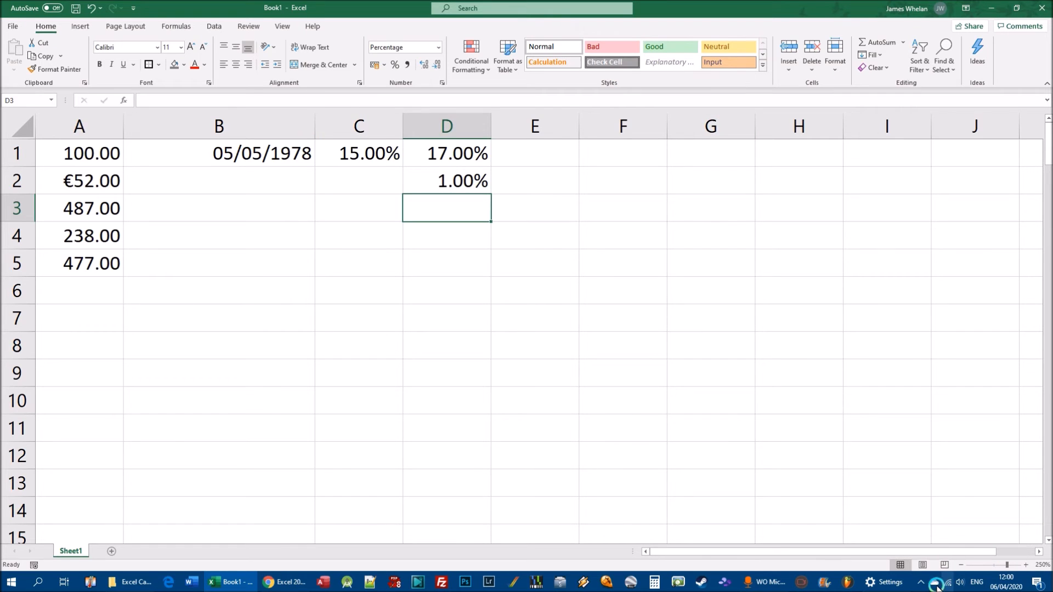
pyautogui.click(921, 583)
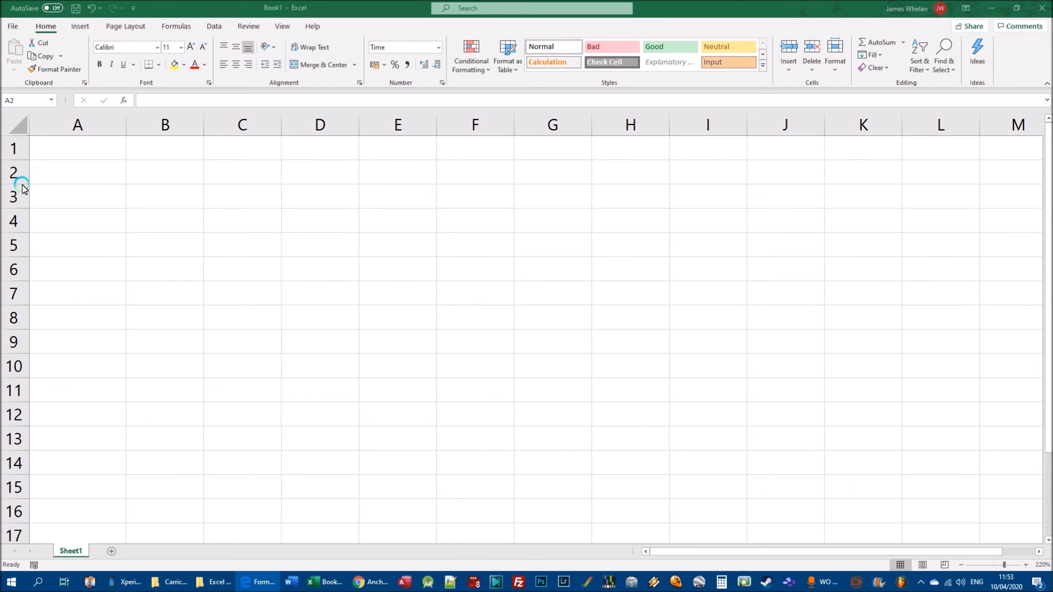
# Enter the time 9:30 in cell A1 of the blank sheet.
pyautogui.keyDown('shift'); pyautogui.click(98, 151); pyautogui.keyUp('shift')
pyautogui.click(97, 147)
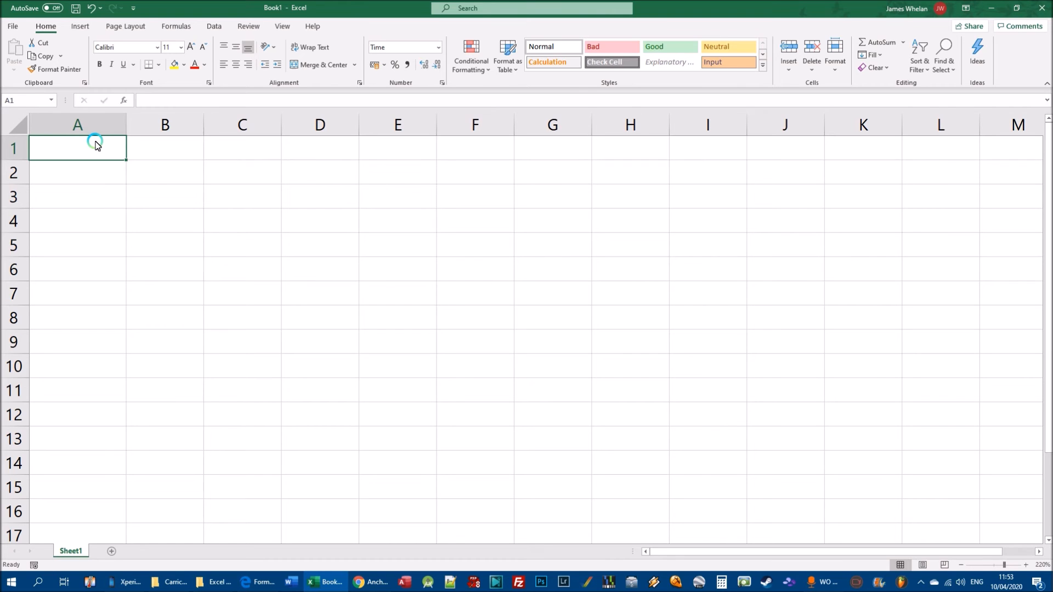
pyautogui.write('(')
pyautogui.press('BackSpace')
pyautogui.write('9')
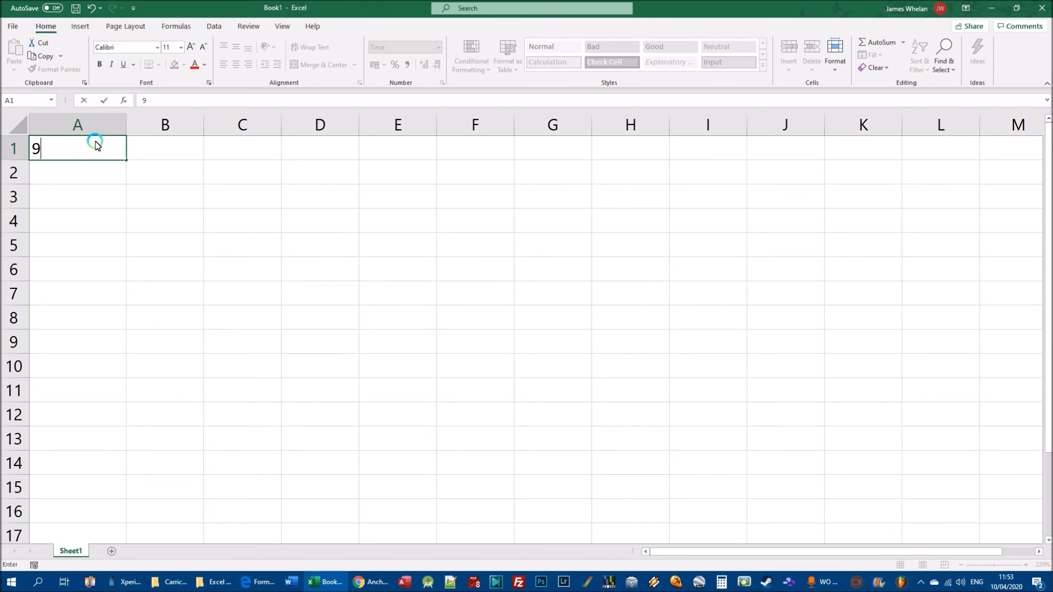
pyautogui.write(':')
pyautogui.write('30')
pyautogui.press('Return')
# Examine the hours, minutes and seconds of the time in A1 and the number format applied to it.
pyautogui.click(94, 146)
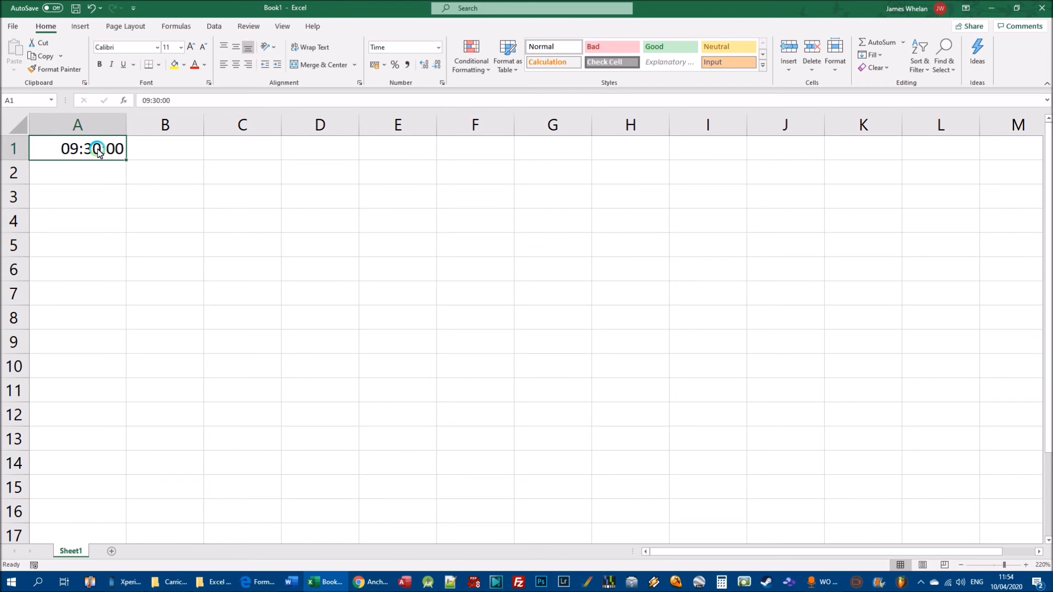
pyautogui.doubleClick(84, 149)
pyautogui.doubleClick(82, 148)
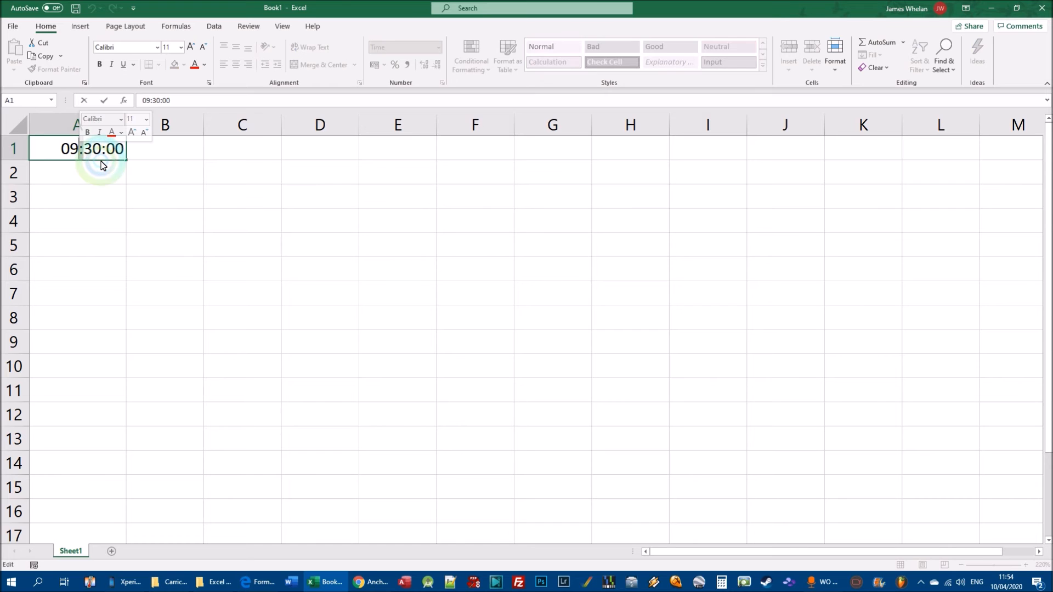
pyautogui.click(93, 151)
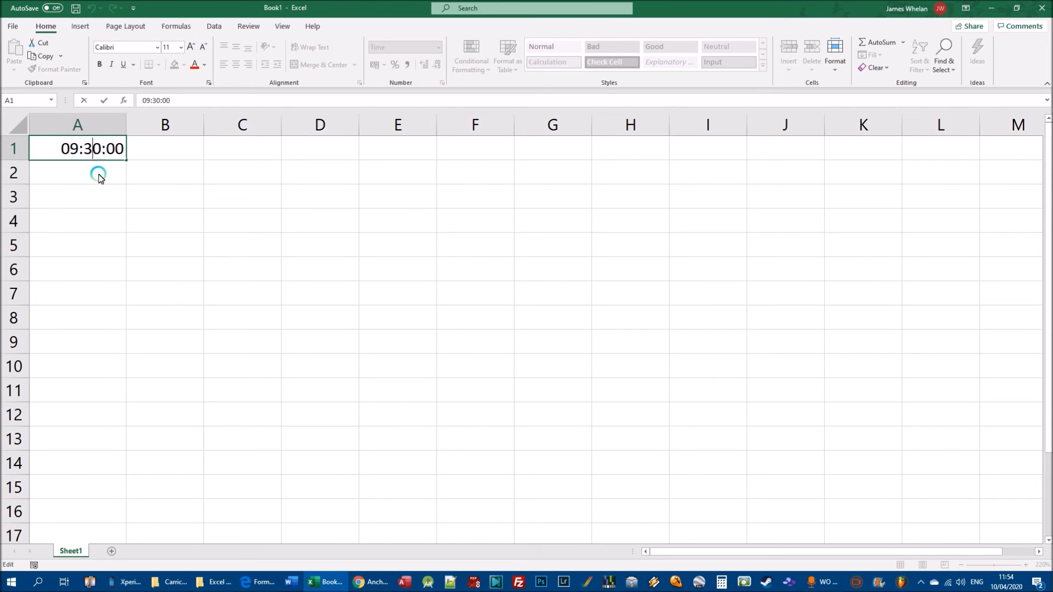
pyautogui.click(98, 175)
pyautogui.click(88, 149)
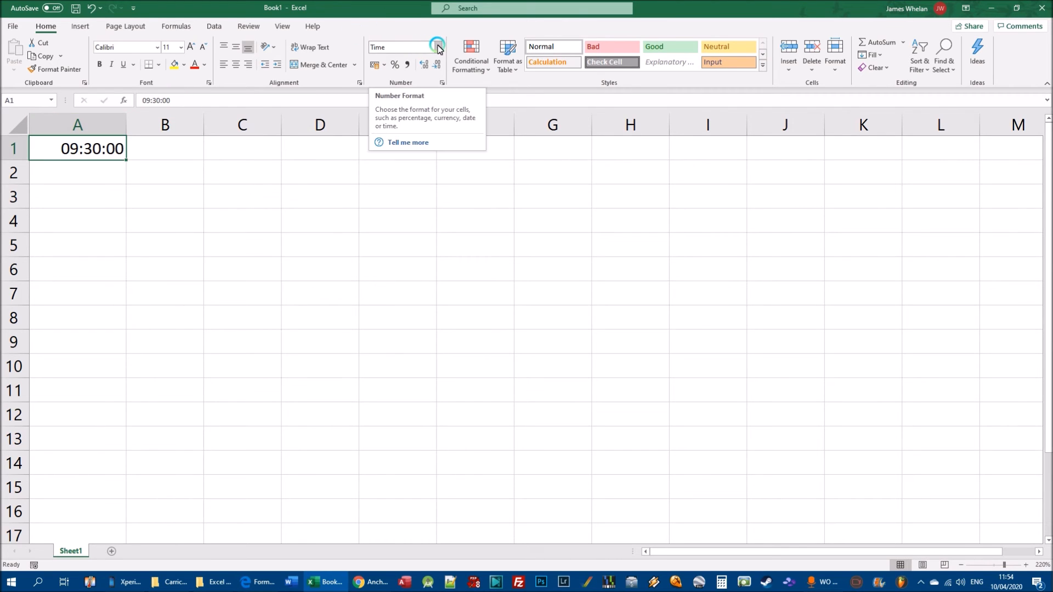
pyautogui.click(82, 174)
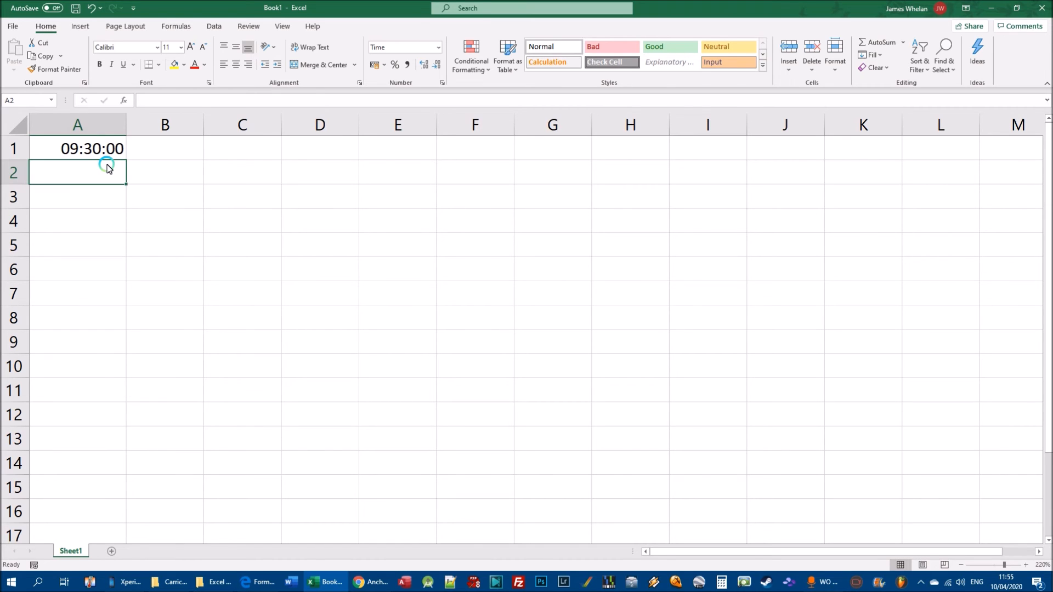
pyautogui.press('Up')
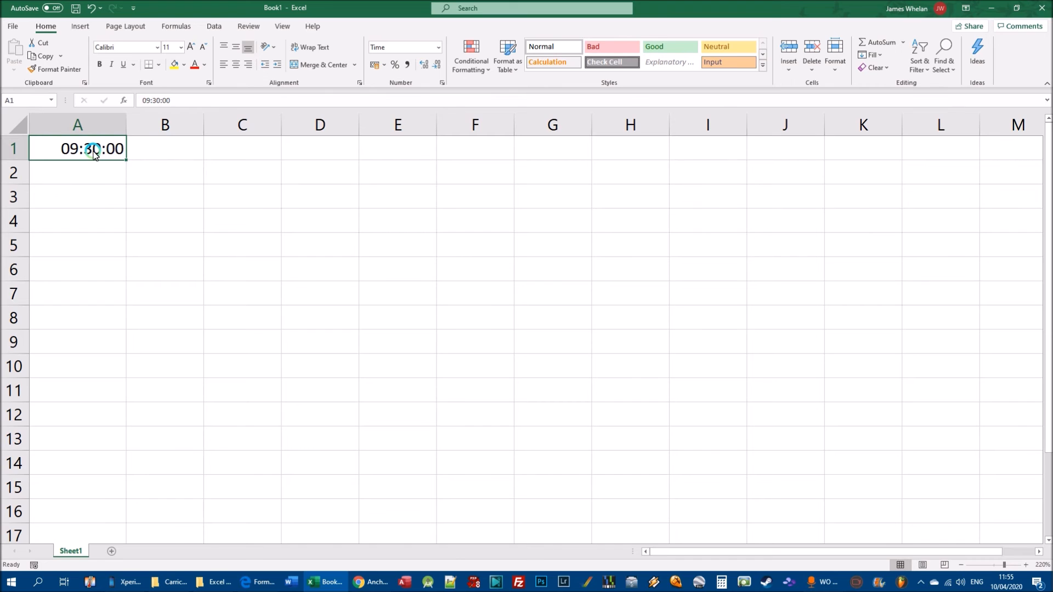
# Enter 9am without a space in cell B1 and check how the entry is treated.
pyautogui.click(176, 154)
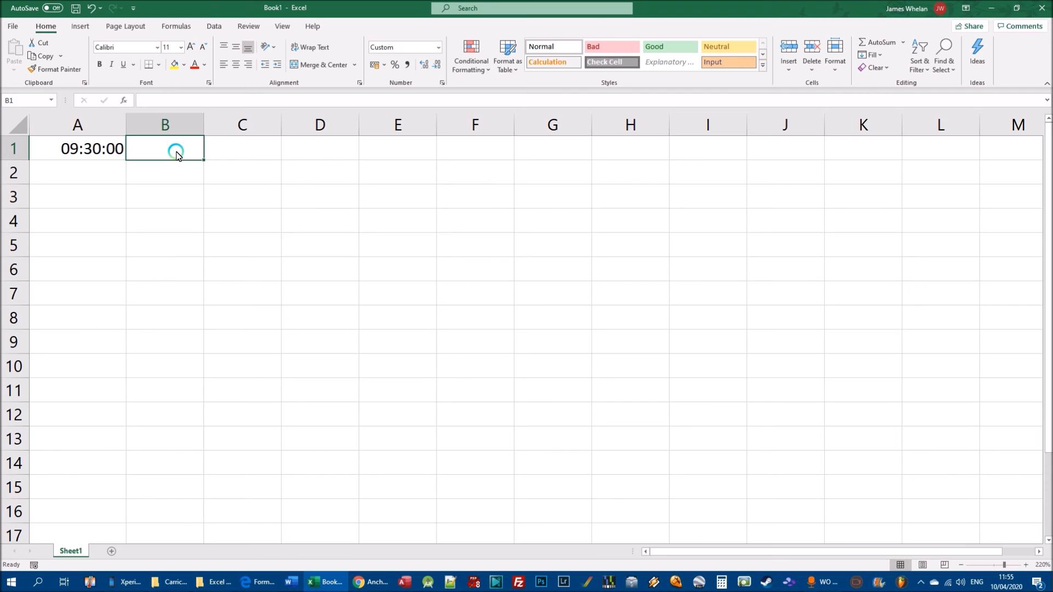
pyautogui.write('9am')
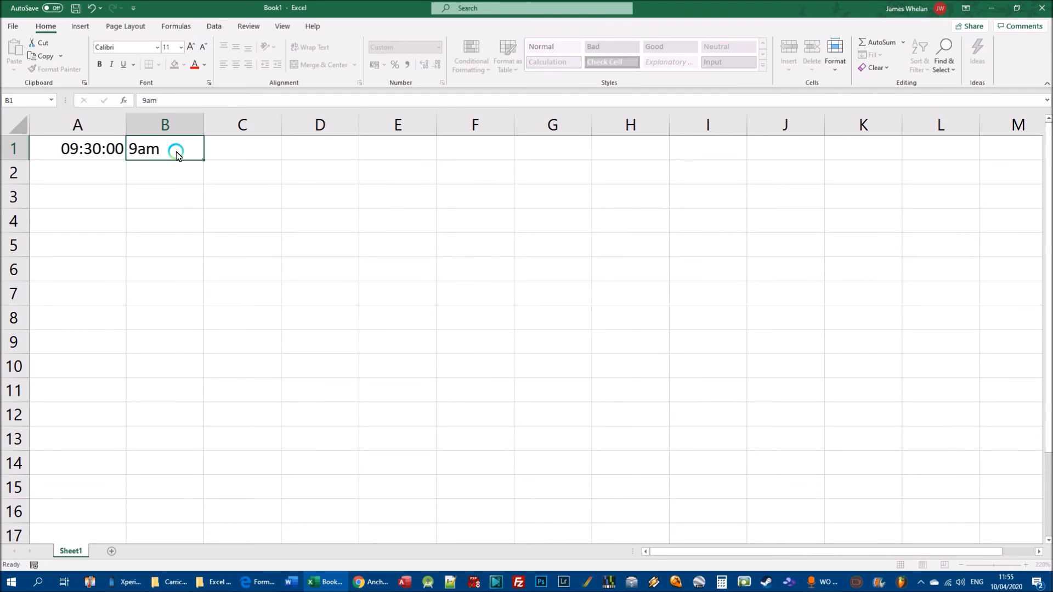
pyautogui.press('Return')
pyautogui.click(177, 155)
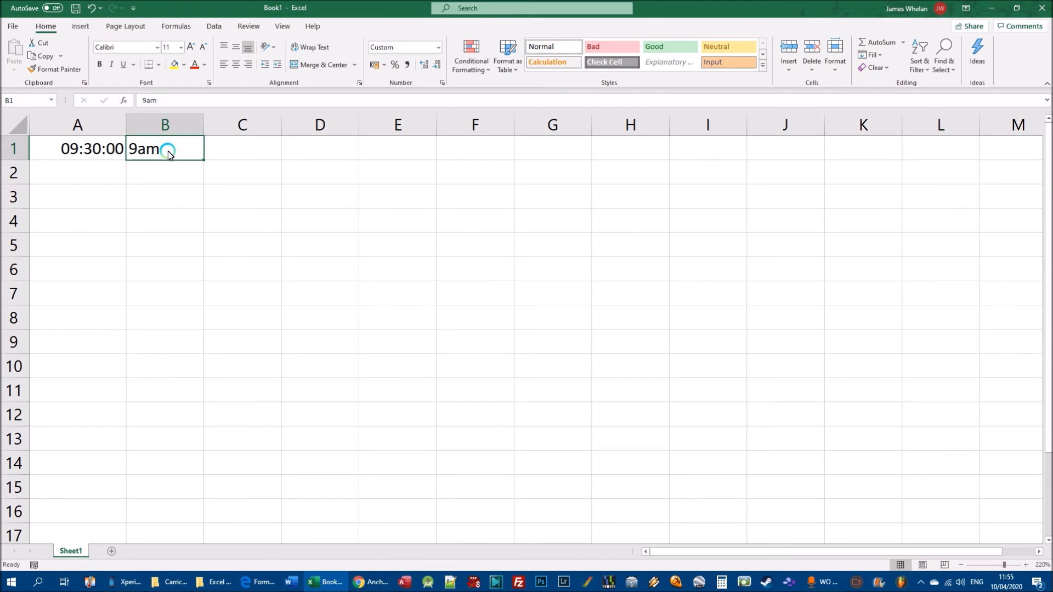
# Compare with the time in A1, and enter the evening time 9:30 p in cell A2.
pyautogui.click(89, 150)
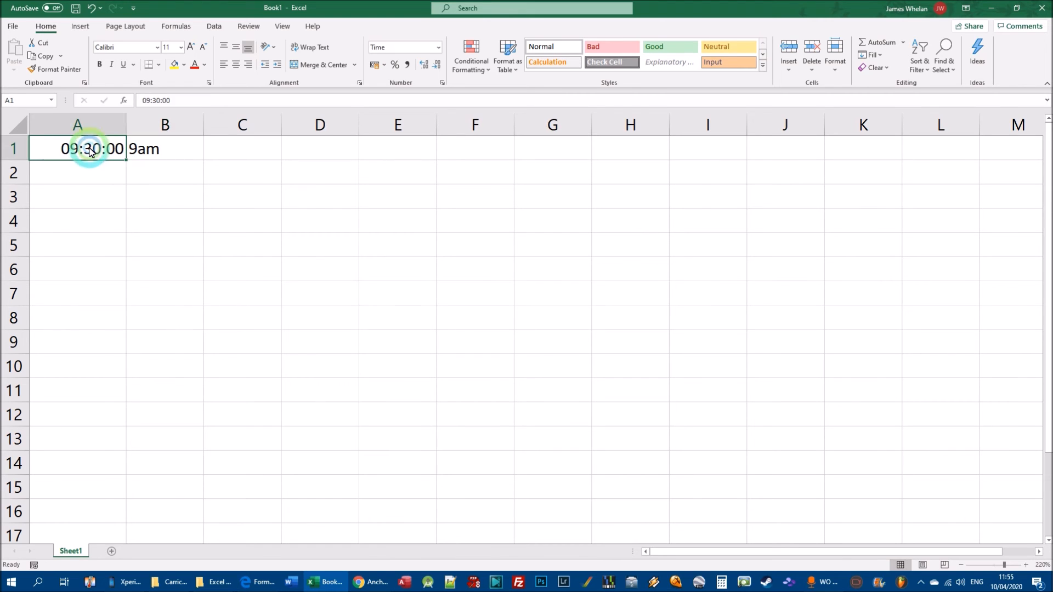
pyautogui.click(90, 149)
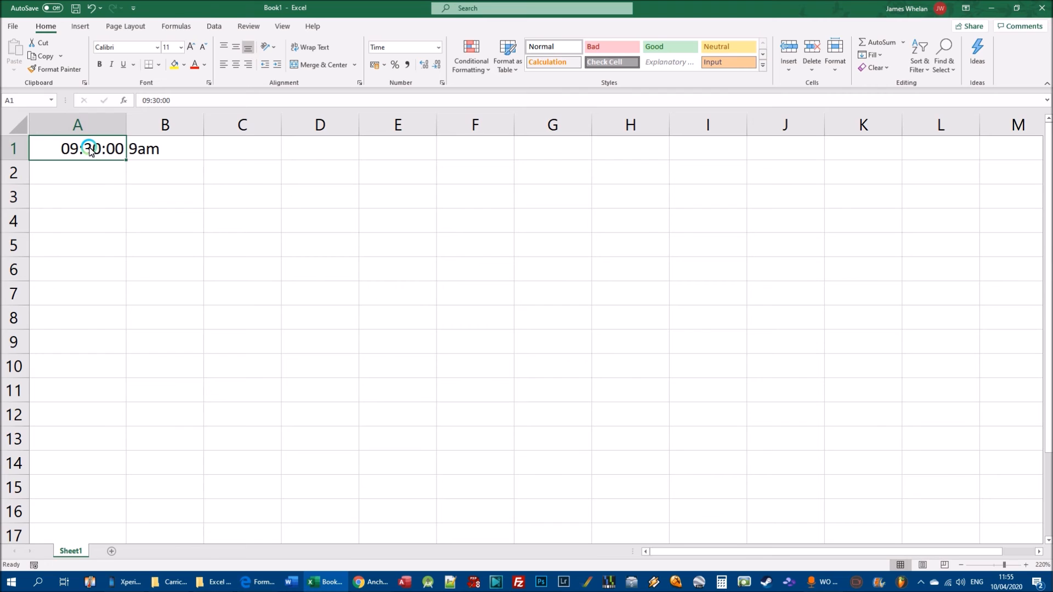
pyautogui.click(93, 174)
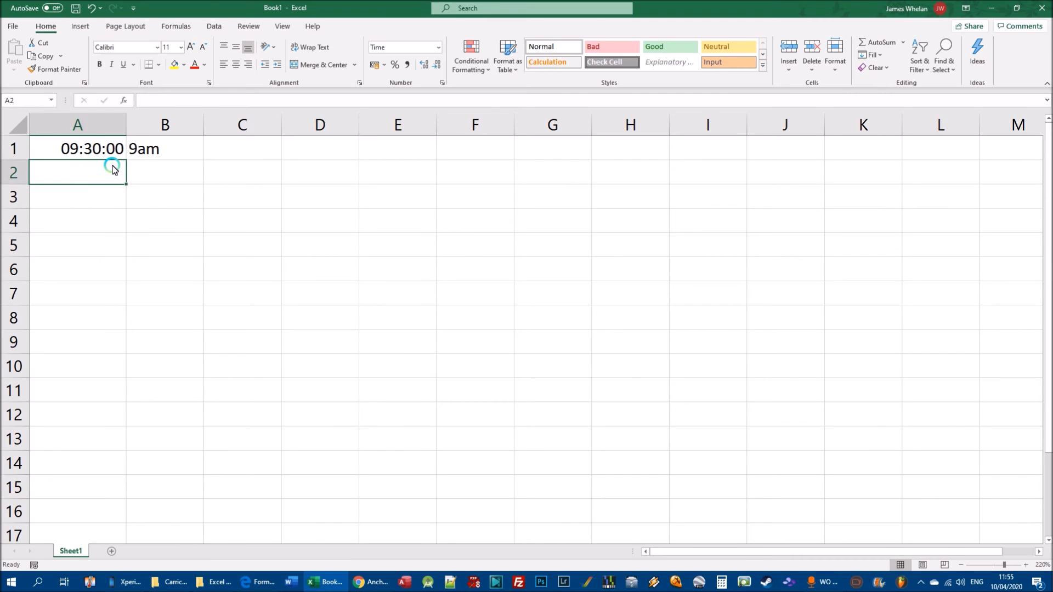
pyautogui.write('9')
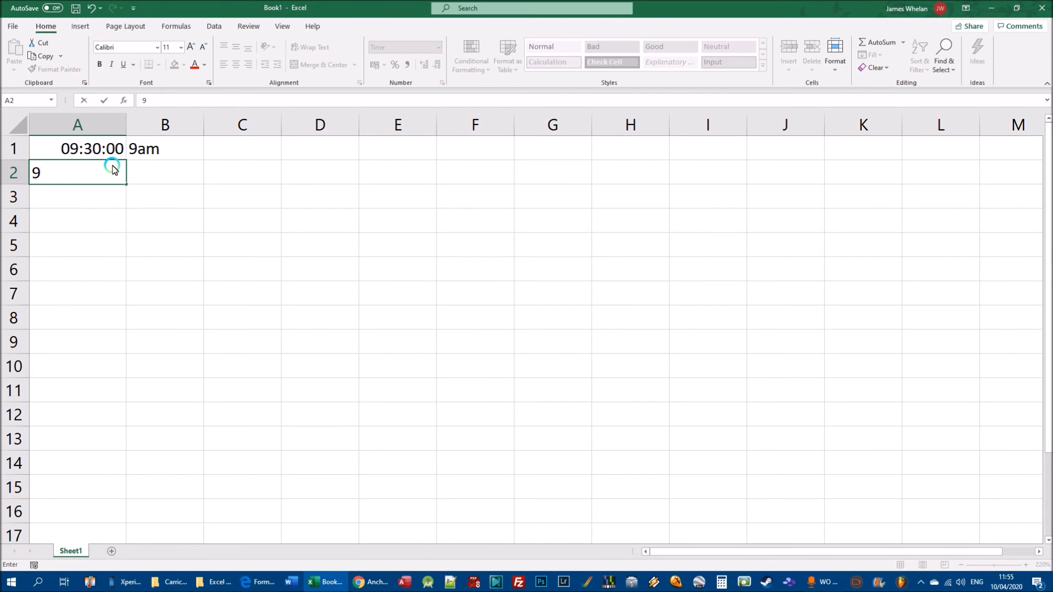
pyautogui.write(':30')
pyautogui.write('p')
pyautogui.press('Return')
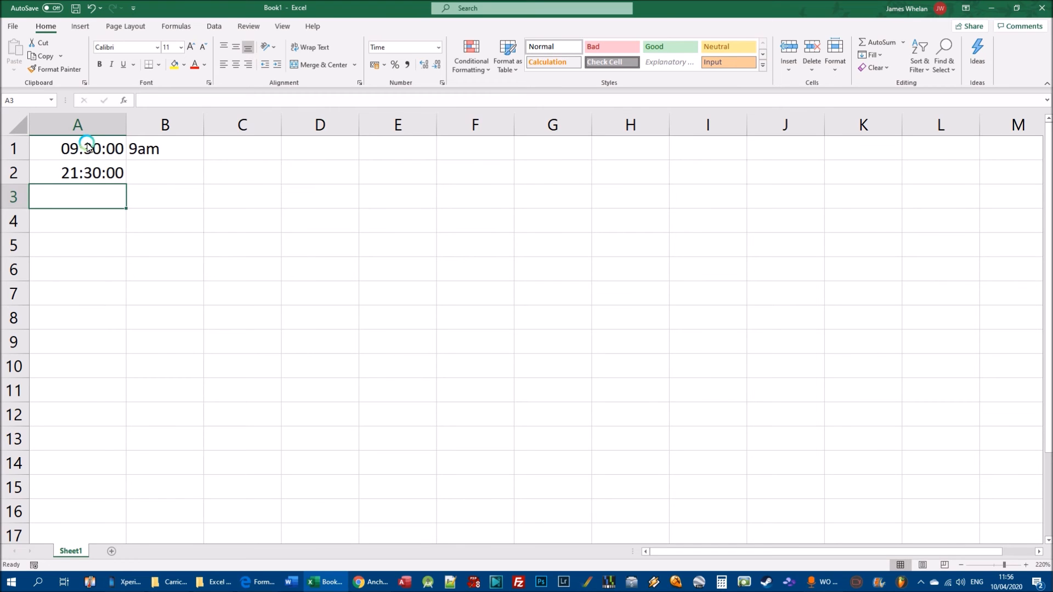
# Check the hours, minutes and seconds in A1, and enter the morning time 09:30 a in cell A3.
pyautogui.click(62, 152)
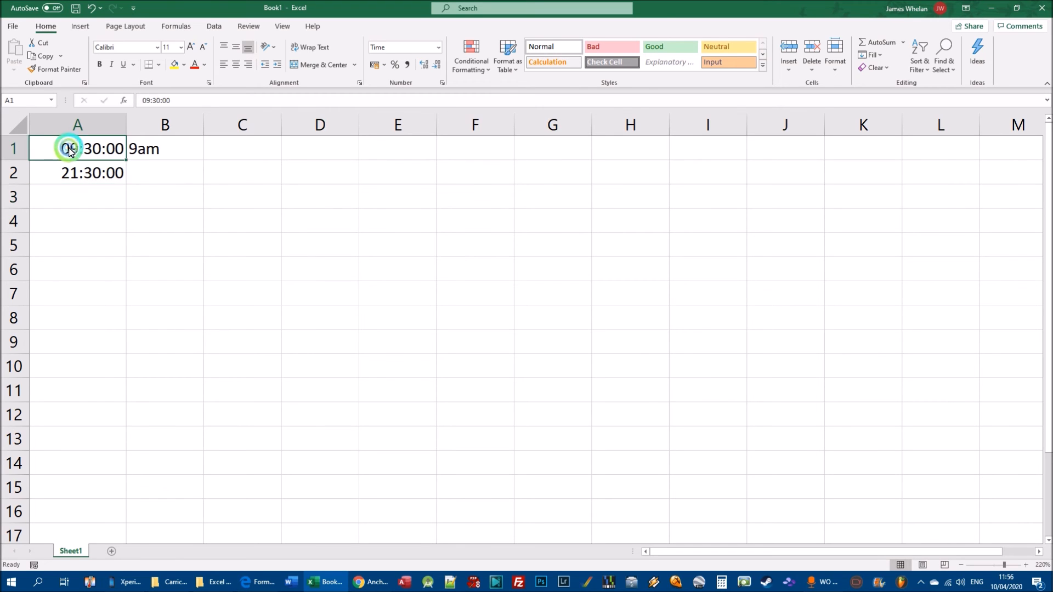
pyautogui.doubleClick(60, 151)
pyautogui.moveTo(78, 156); pyautogui.dragTo(123, 150)
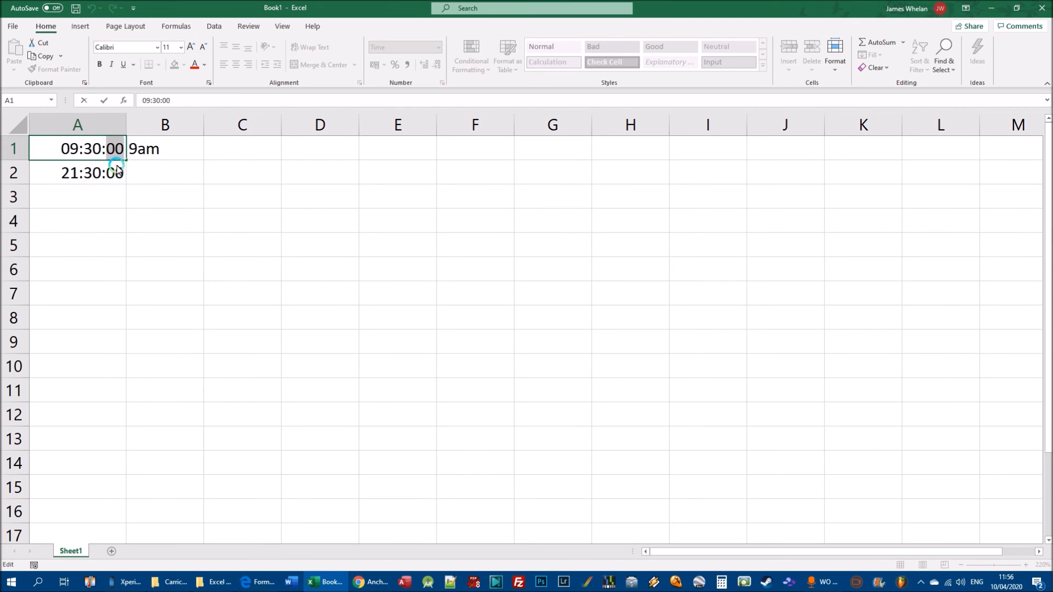
pyautogui.click(85, 197)
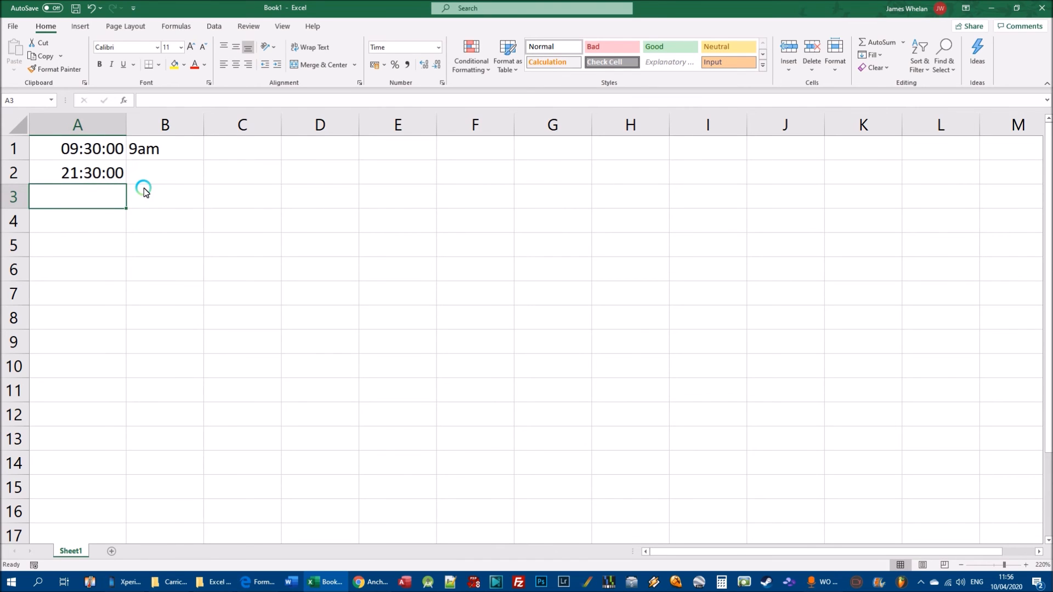
pyautogui.write('09:')
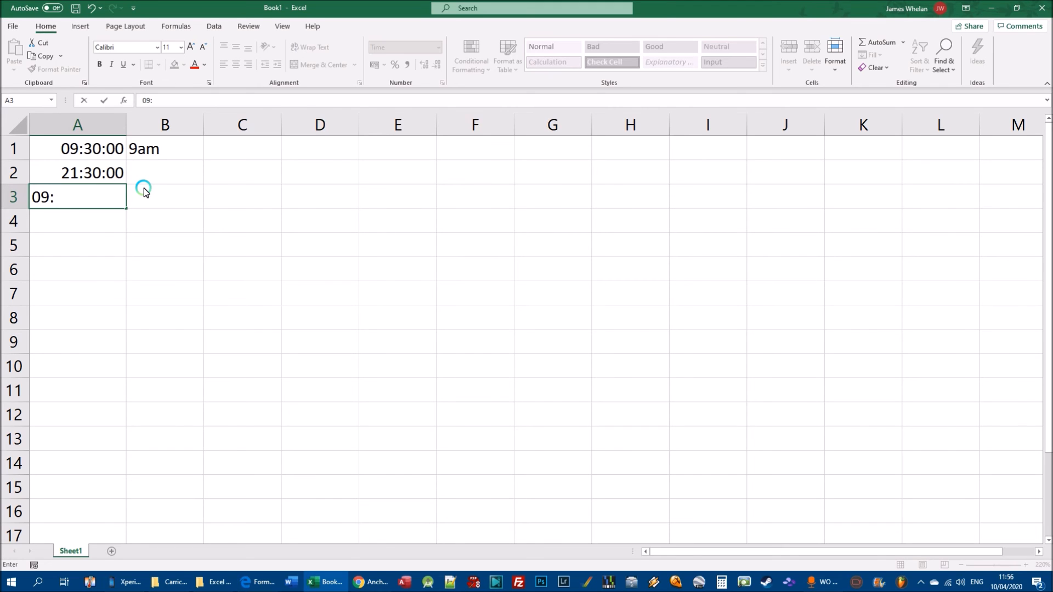
pyautogui.press('BackSpace')
pyautogui.write('30 ')
pyautogui.write('a')
pyautogui.press('Return')
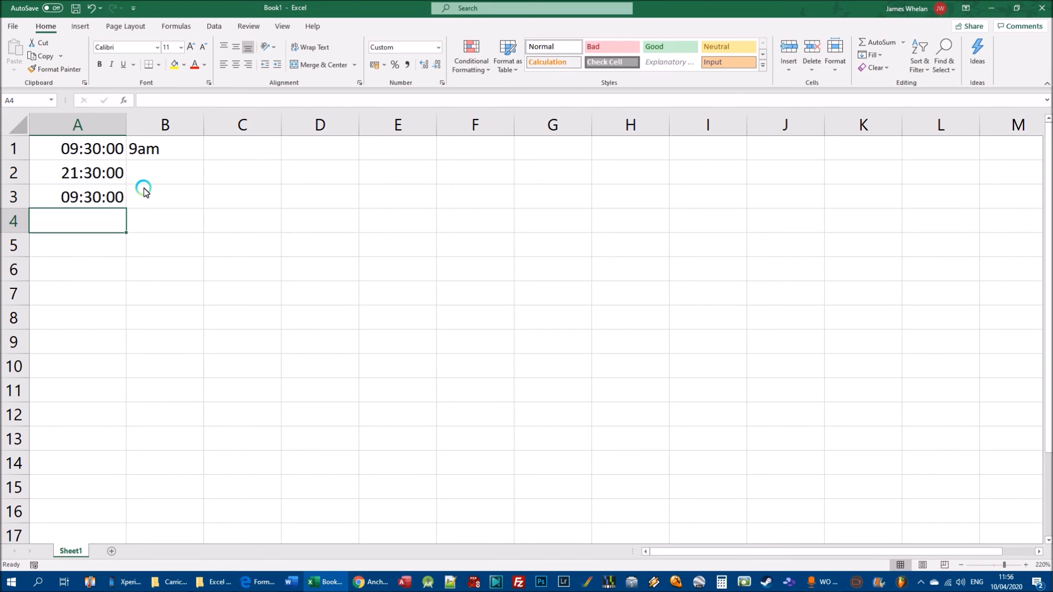
# Compare the time entries in cells A1, A2 and A3 and how each one is displayed.
pyautogui.click(86, 201)
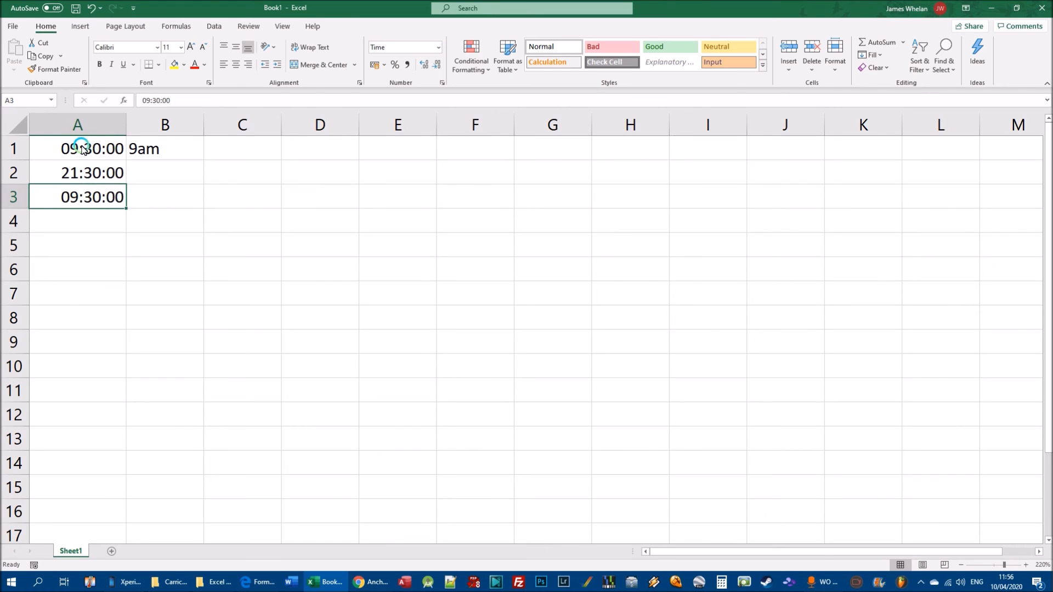
pyautogui.click(110, 199)
pyautogui.click(117, 196)
pyautogui.click(75, 146)
pyautogui.click(77, 174)
pyautogui.click(82, 199)
pyautogui.click(82, 172)
pyautogui.click(83, 149)
pyautogui.click(83, 198)
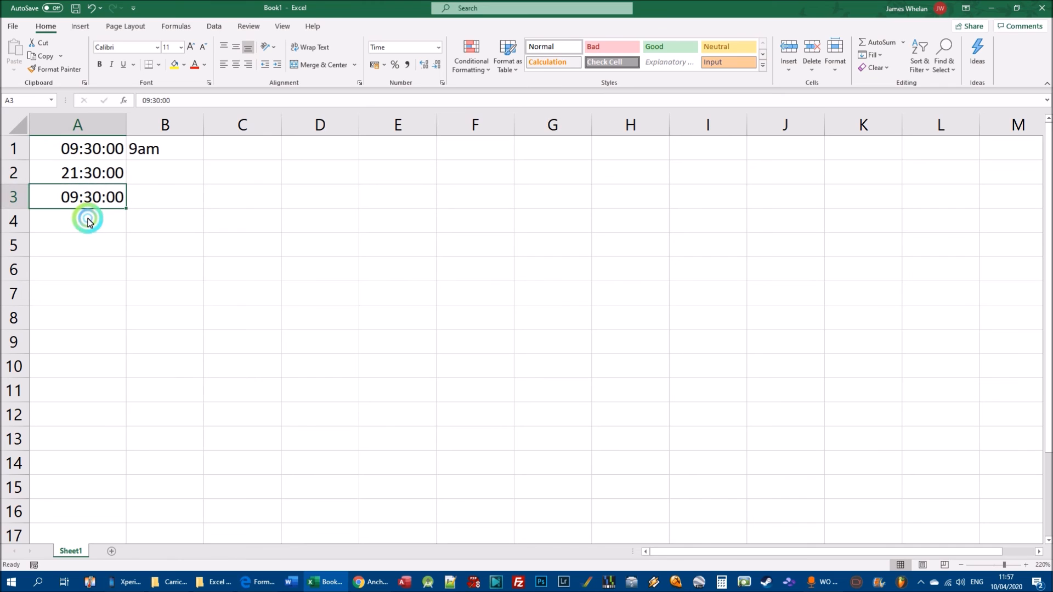
# Open the detailed cell format settings for A3 and review the types offered for the Time category.
pyautogui.click(376, 74)
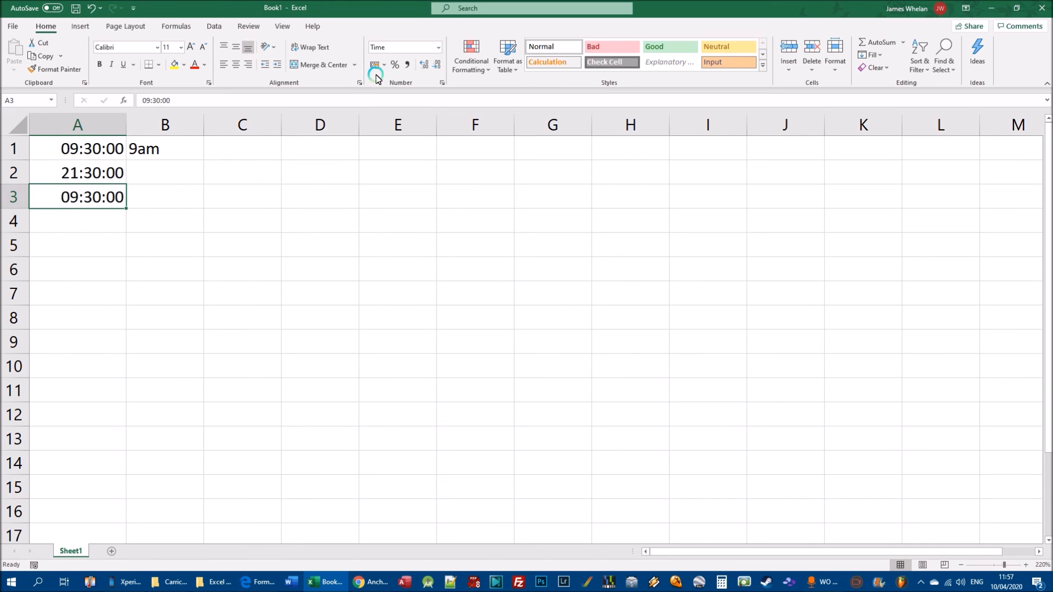
pyautogui.click(438, 50)
pyautogui.click(441, 84)
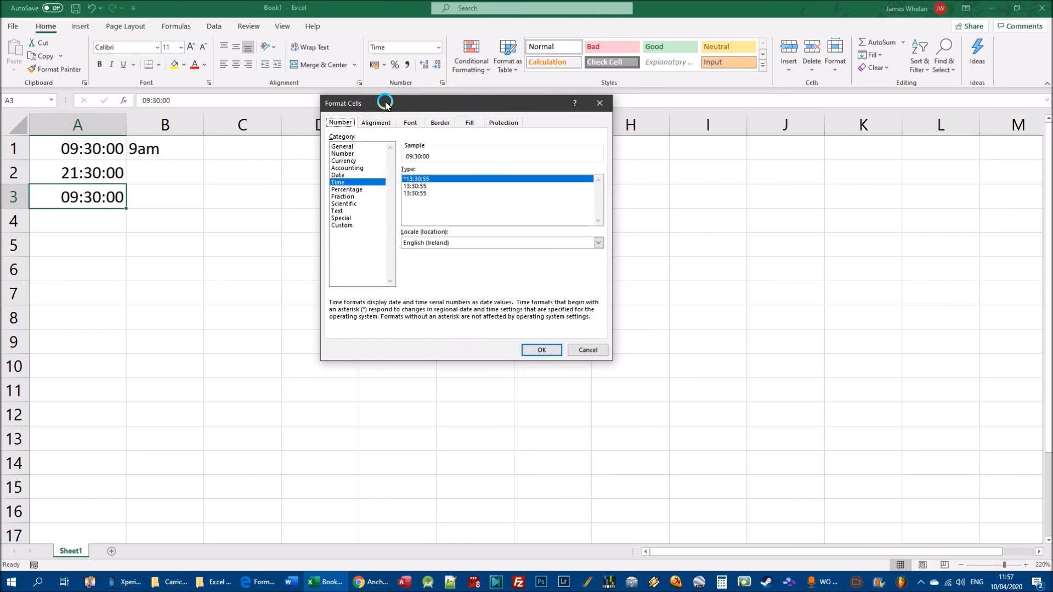
pyautogui.moveTo(383, 104); pyautogui.dragTo(350, 157)
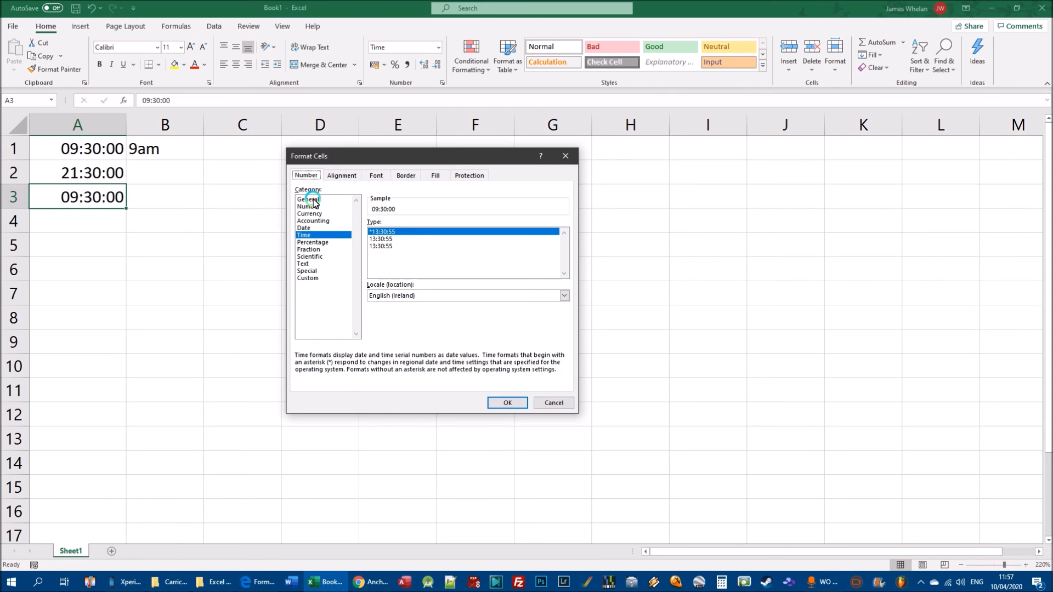
pyautogui.click(307, 234)
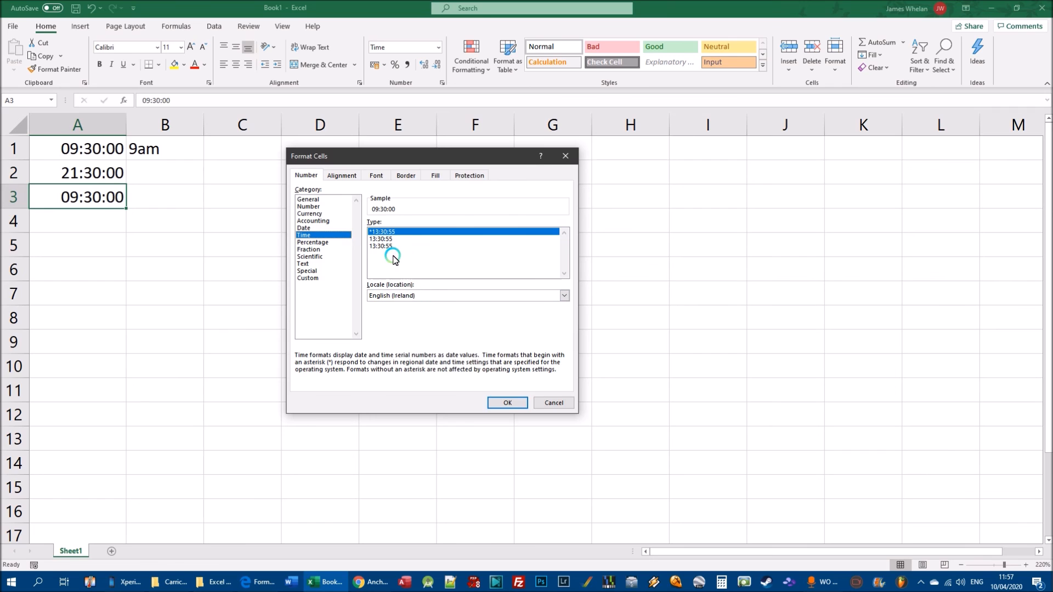
pyautogui.click(382, 233)
# Apply the custom number format h:mm:ss am/pm to the time in cell A3.
pyautogui.click(307, 279)
pyautogui.click(306, 279)
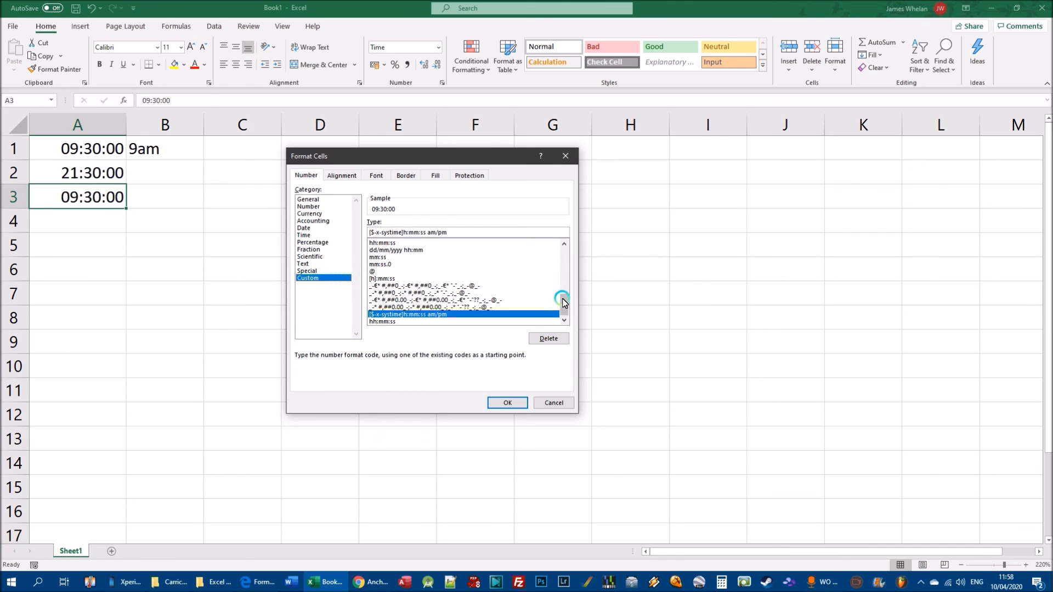
pyautogui.moveTo(566, 311); pyautogui.dragTo(446, 281)
pyautogui.click(394, 286)
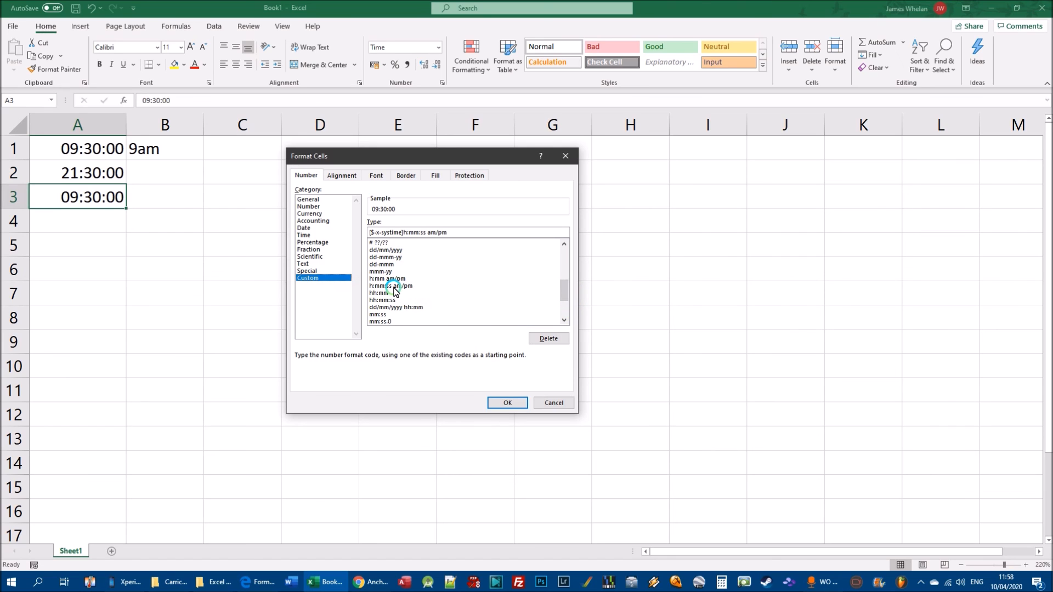
pyautogui.click(329, 280)
pyautogui.click(391, 288)
pyautogui.click(384, 286)
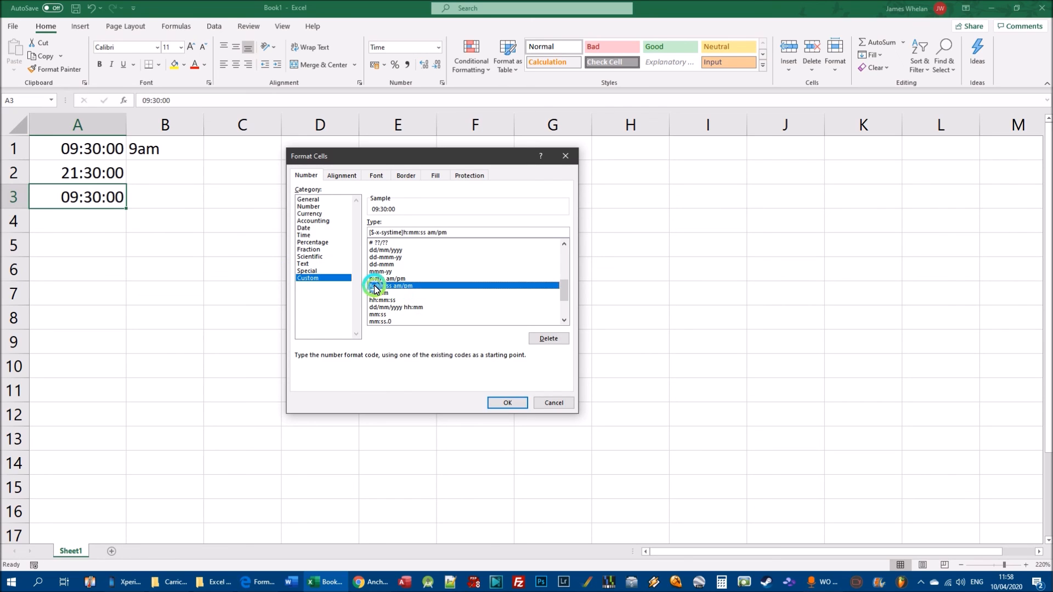
pyautogui.click(507, 403)
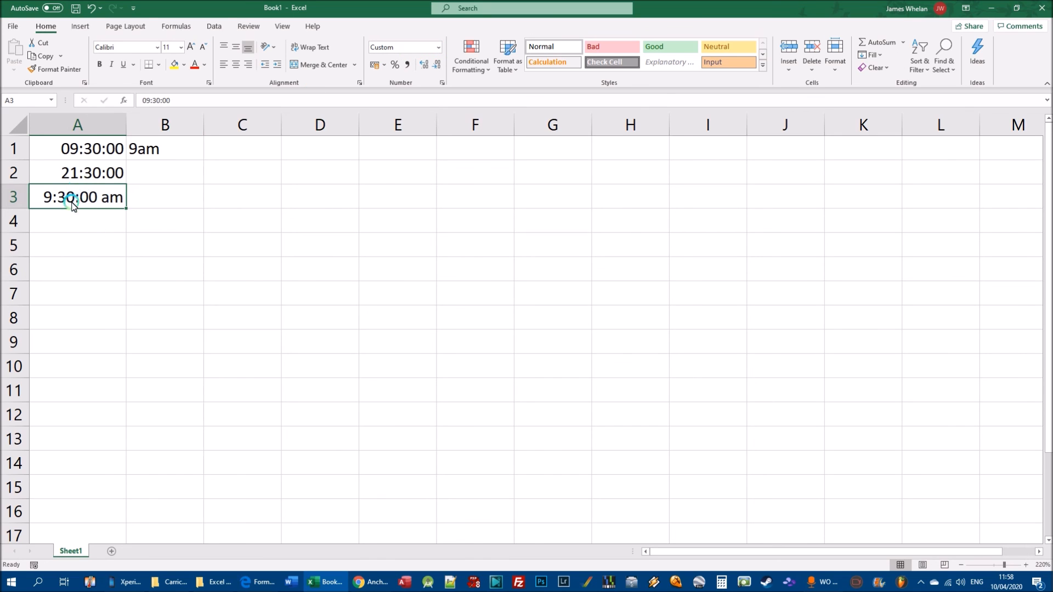
# Apply the custom number format h:mm am/pm to the time in cell A1.
pyautogui.click(95, 149)
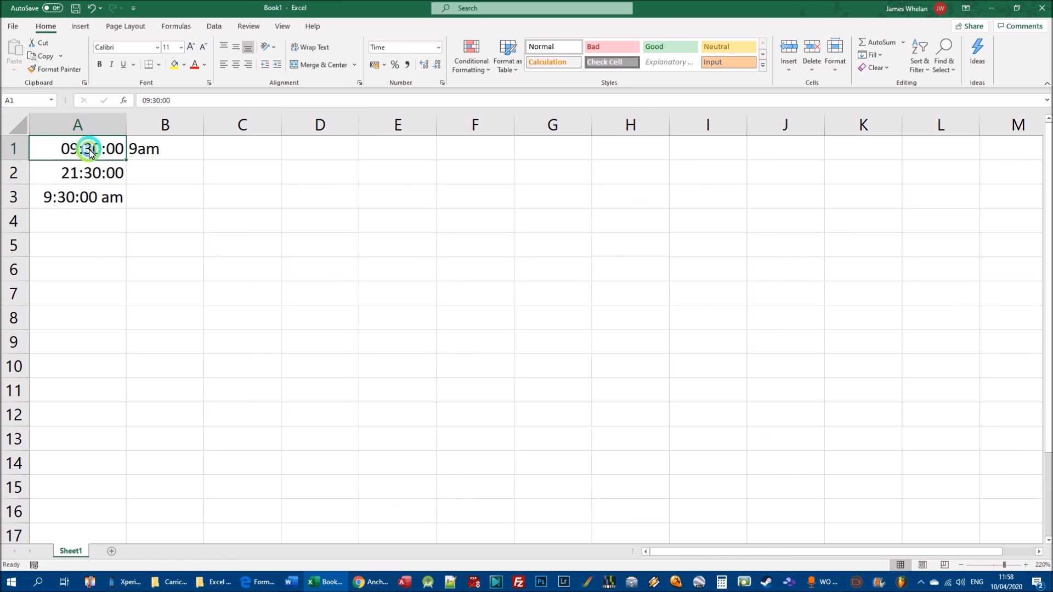
pyautogui.click(441, 83)
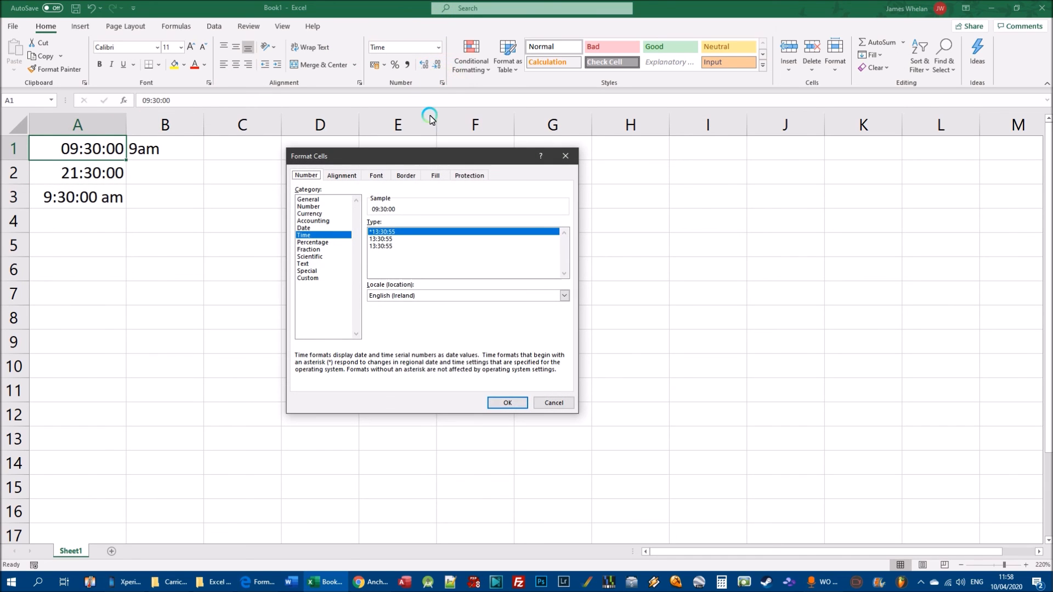
pyautogui.click(306, 277)
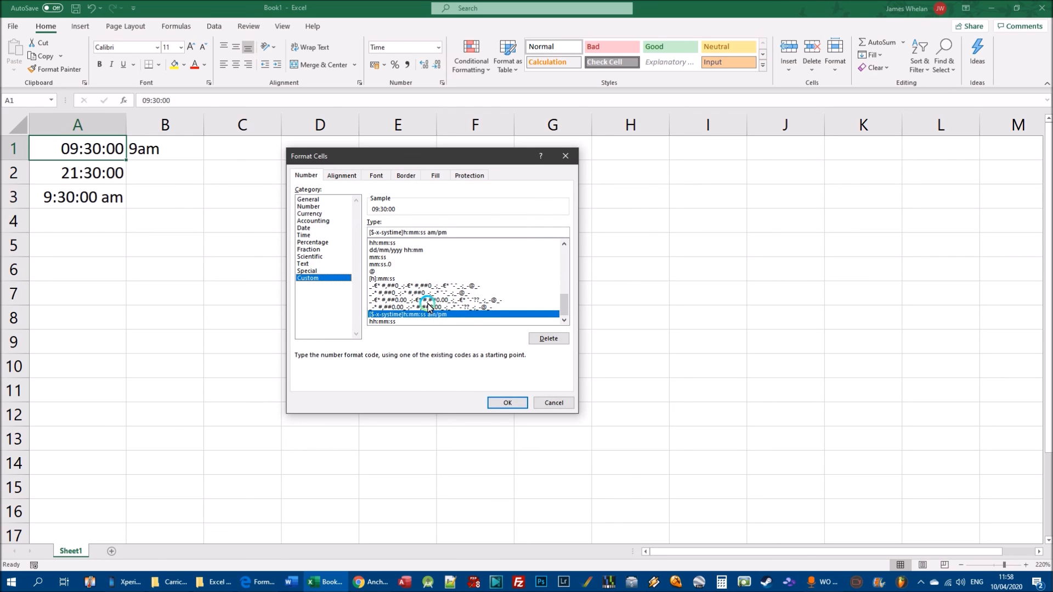
pyautogui.moveTo(566, 303)
pyautogui.mouseDown()
pyautogui.moveTo(570, 278)
pyautogui.moveTo(579, 300)
pyautogui.moveTo(581, 291)
pyautogui.moveTo(566, 298)
pyautogui.mouseUp()
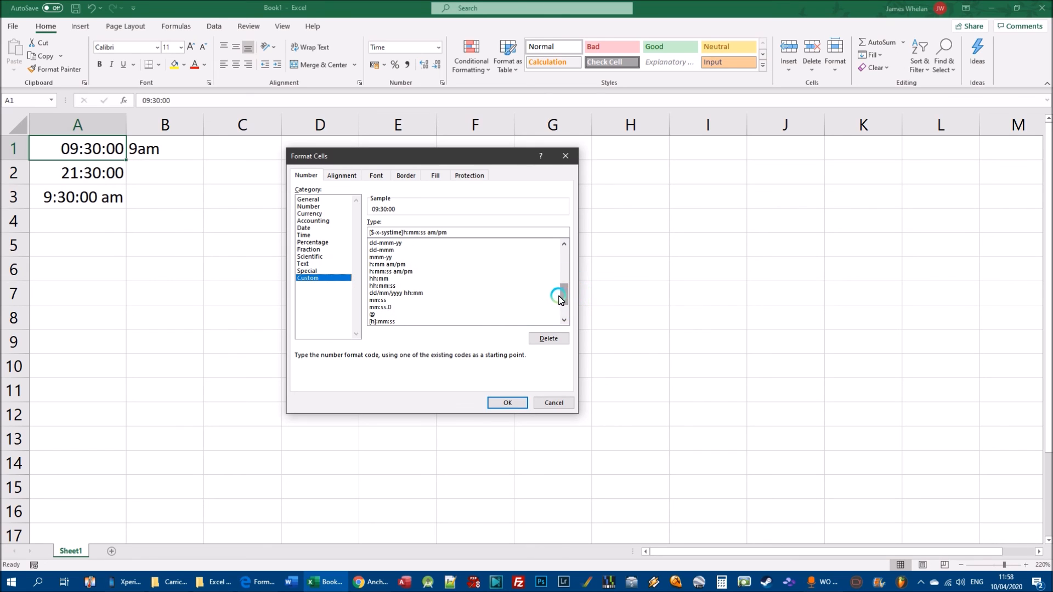
pyautogui.click(382, 265)
pyautogui.click(386, 270)
pyautogui.click(385, 264)
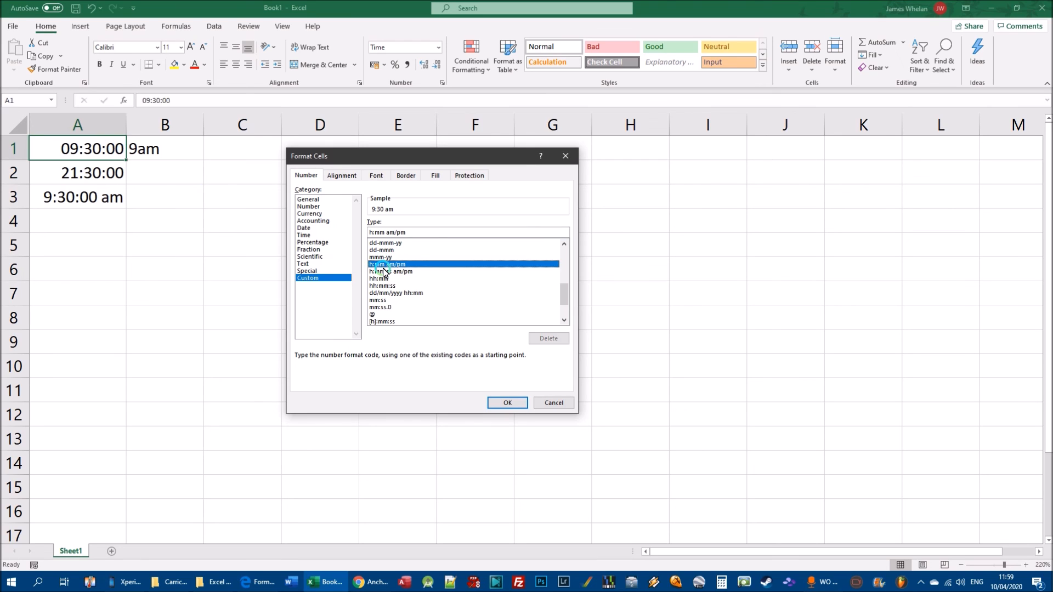
pyautogui.click(508, 403)
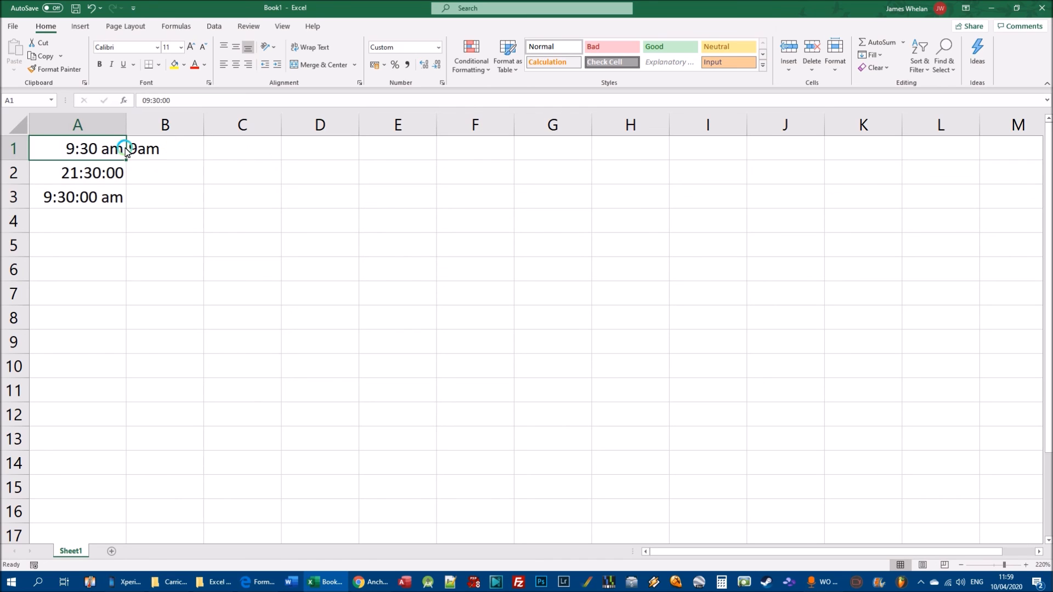
# Select the whole of column C, review the custom number formats available for it, and leave without applying one.
pyautogui.moveTo(242, 153); pyautogui.dragTo(247, 285)
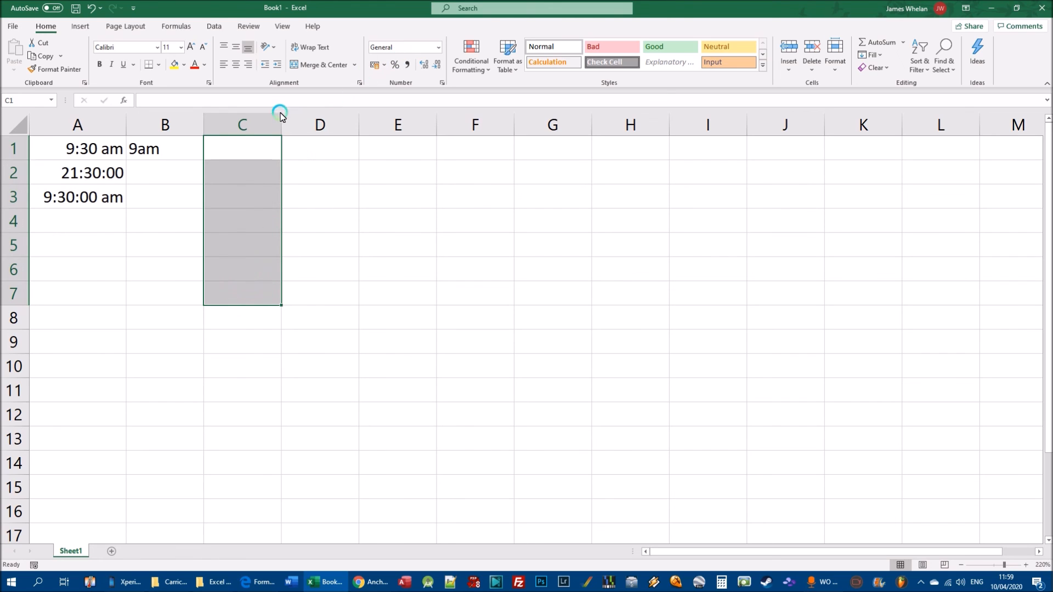
pyautogui.click(244, 124)
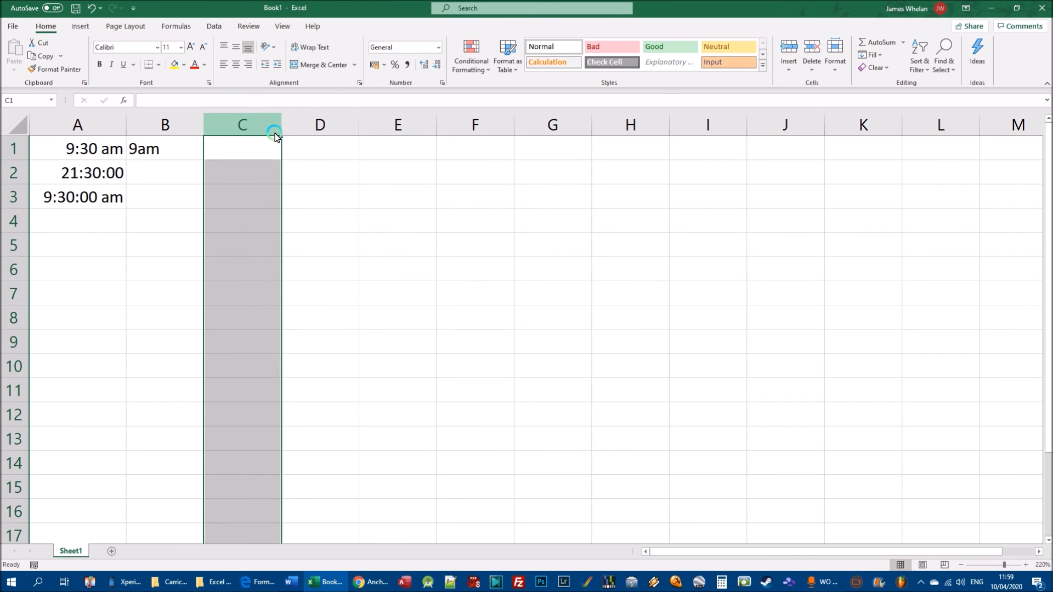
pyautogui.click(438, 47)
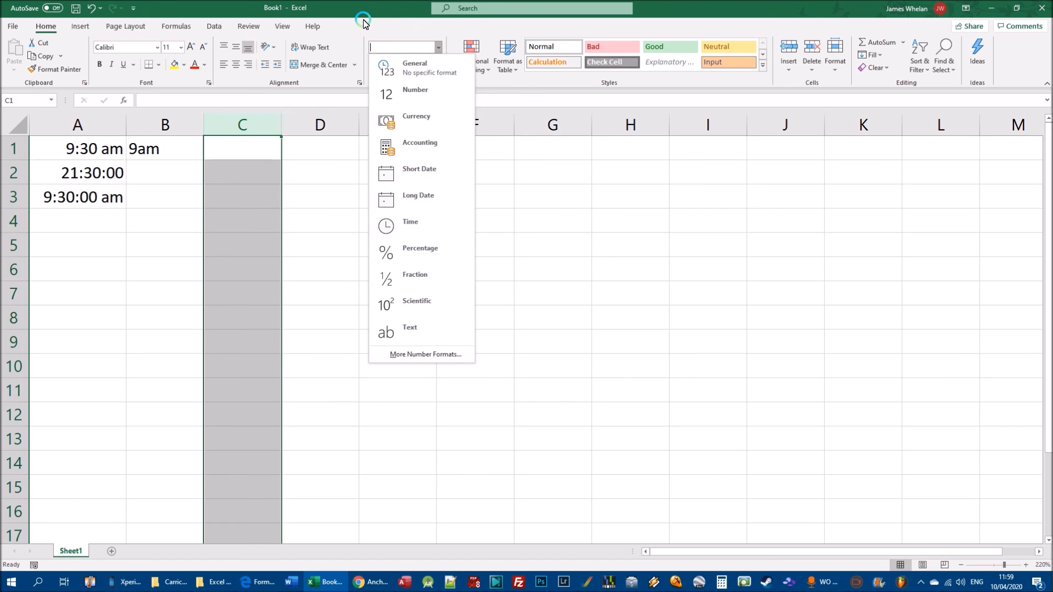
pyautogui.click(378, 4)
pyautogui.click(444, 85)
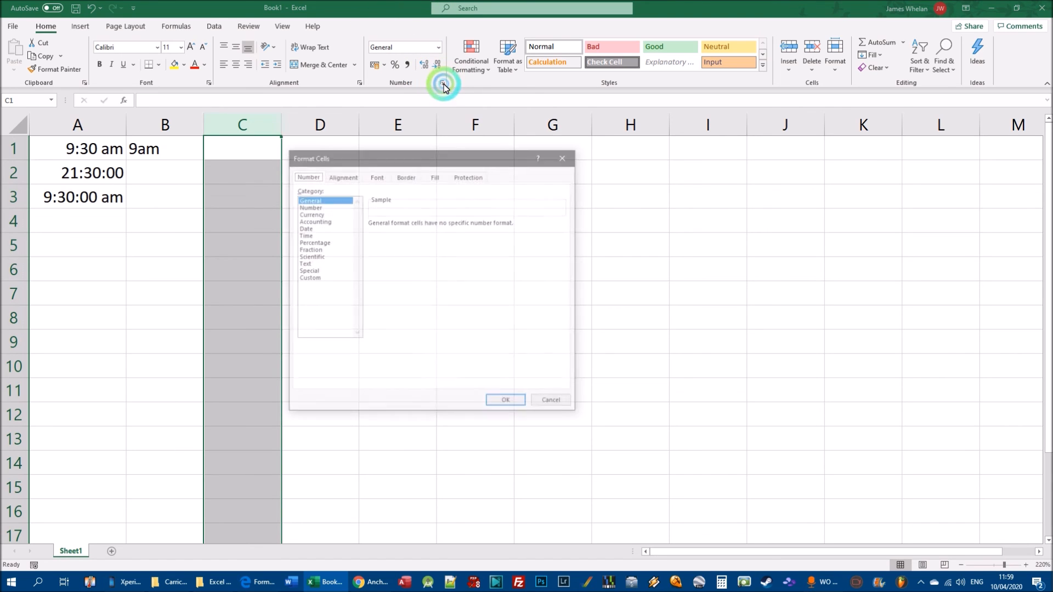
pyautogui.click(308, 265)
pyautogui.click(307, 277)
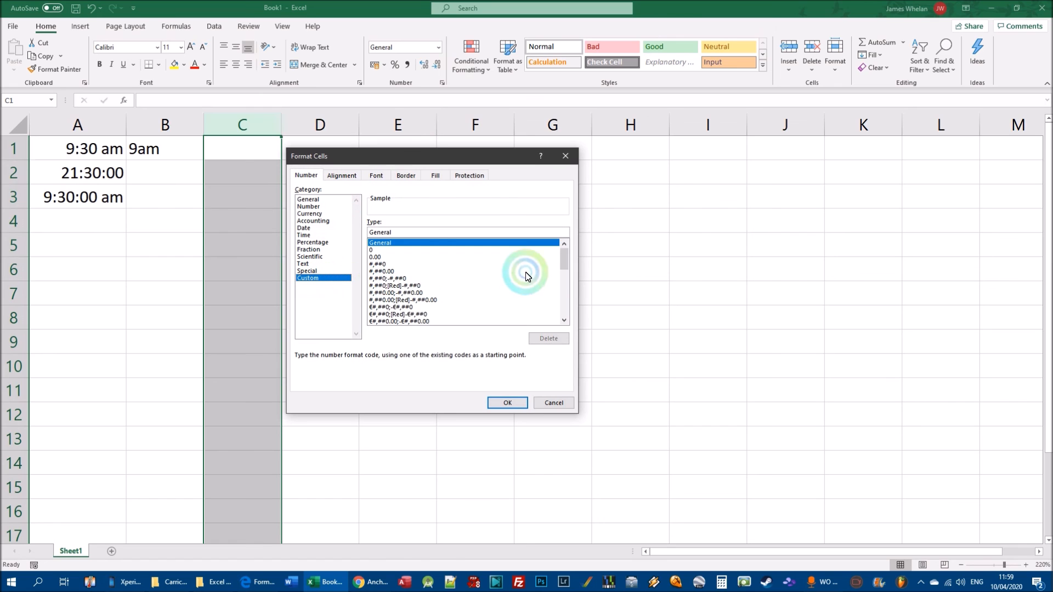
pyautogui.moveTo(565, 258); pyautogui.dragTo(564, 306)
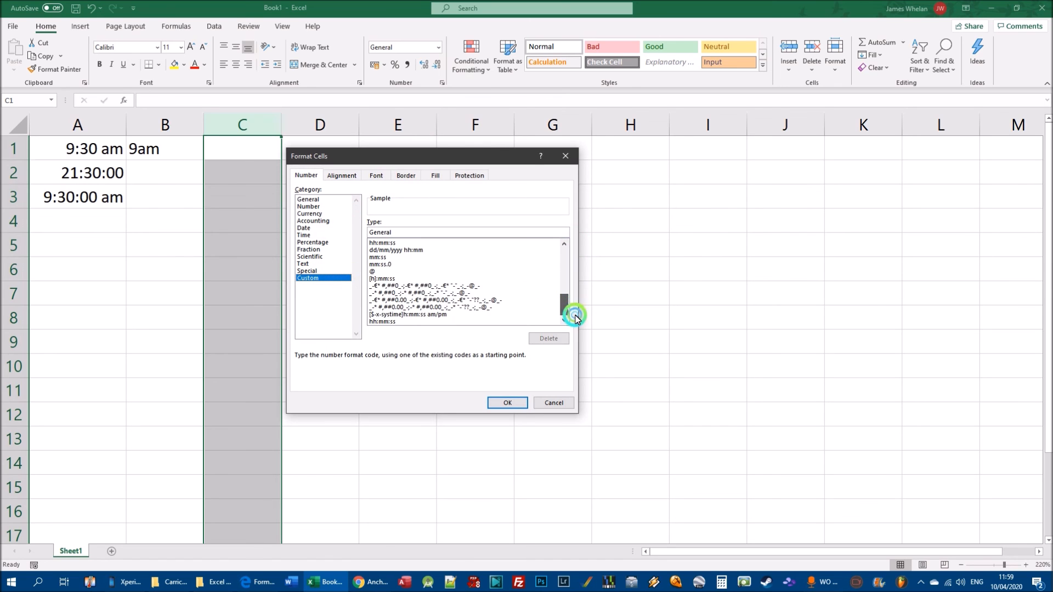
pyautogui.click(556, 407)
pyautogui.click(104, 196)
# Enter the time 09:30 in cell D1 and check how the cell stores and formats it.
pyautogui.click(299, 151)
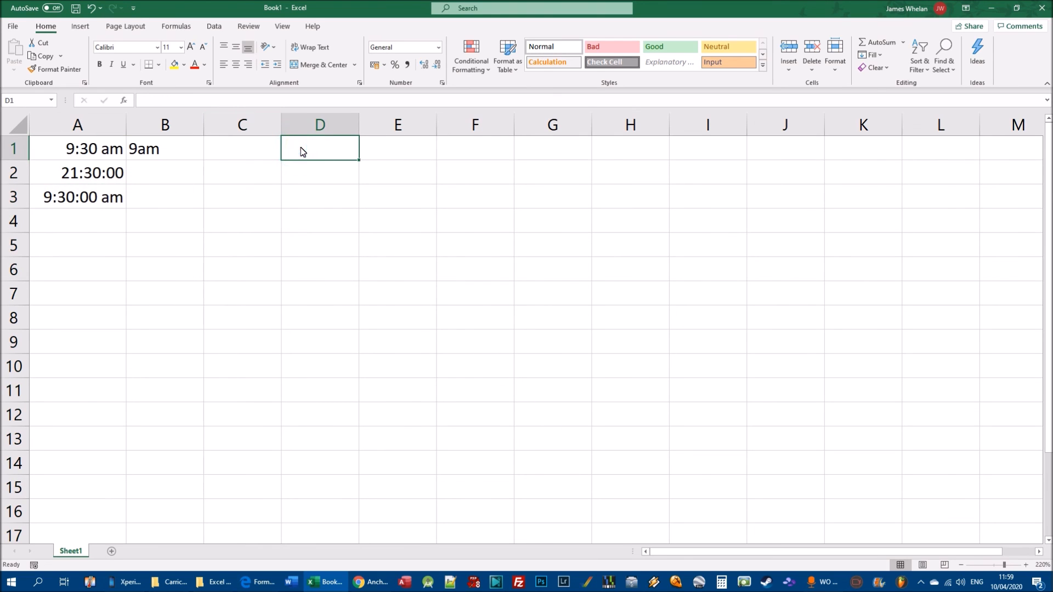
pyautogui.write('0')
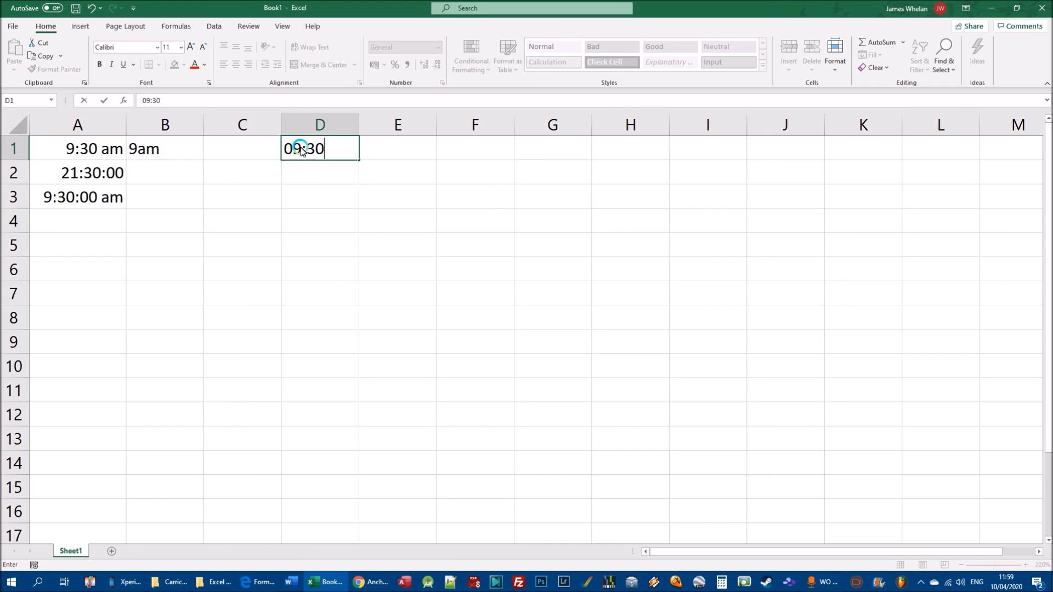
pyautogui.write('9:30')
pyautogui.press('Return')
pyautogui.click(317, 148)
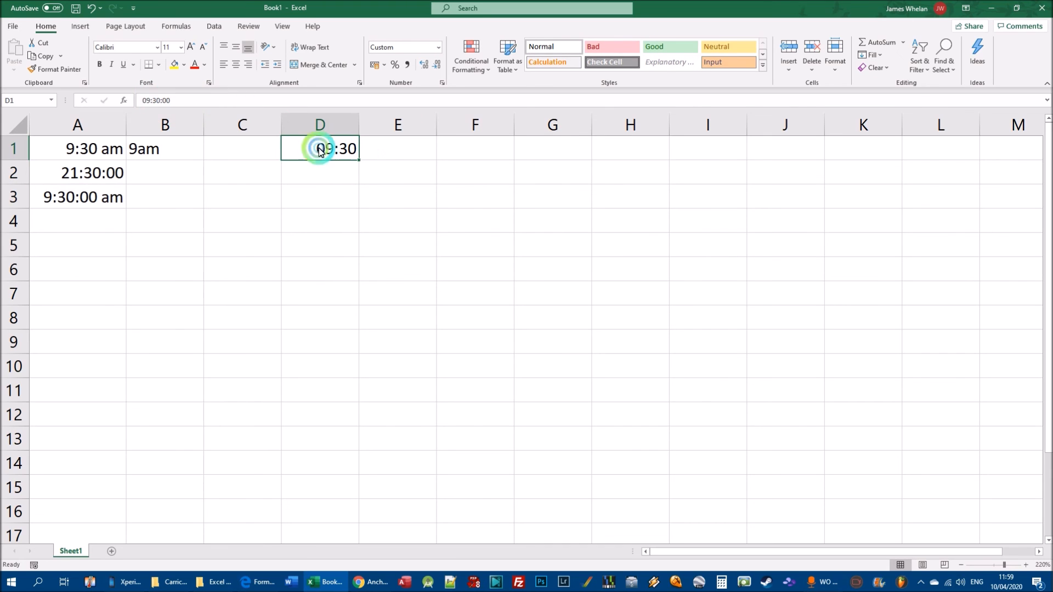
pyautogui.click(444, 307)
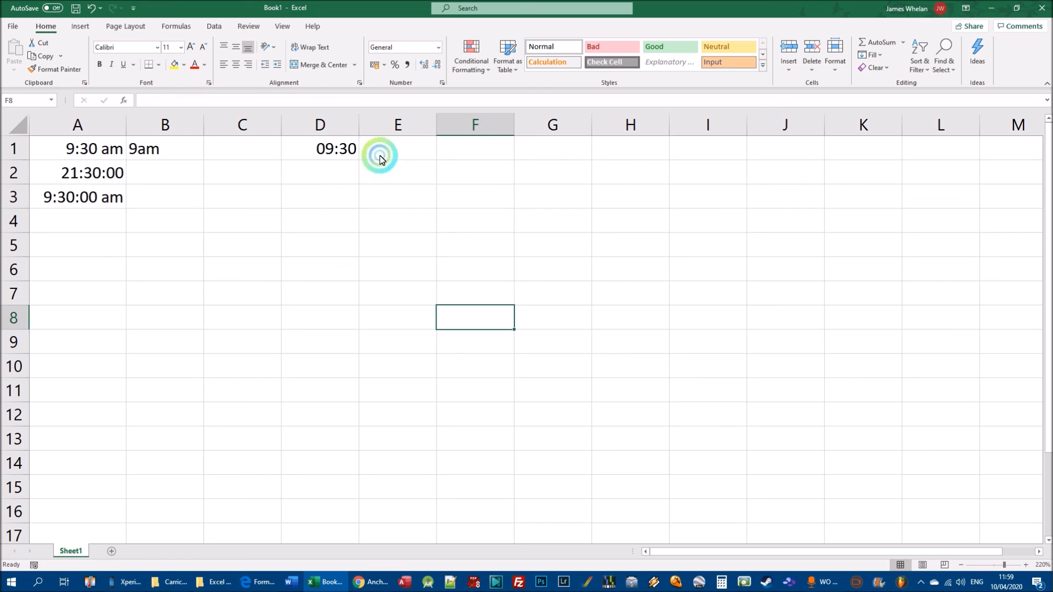
pyautogui.click(380, 155)
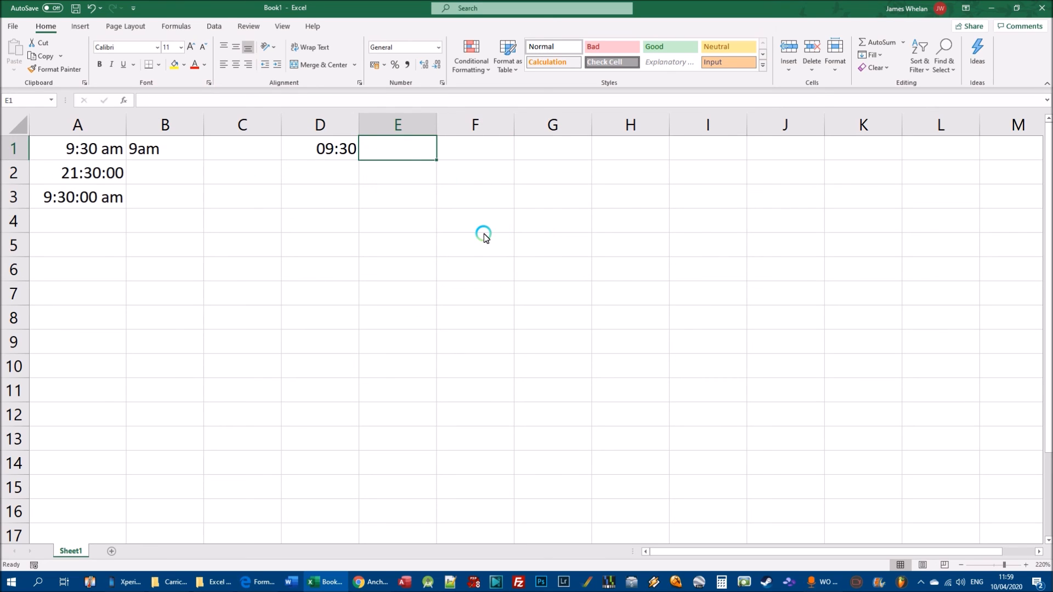